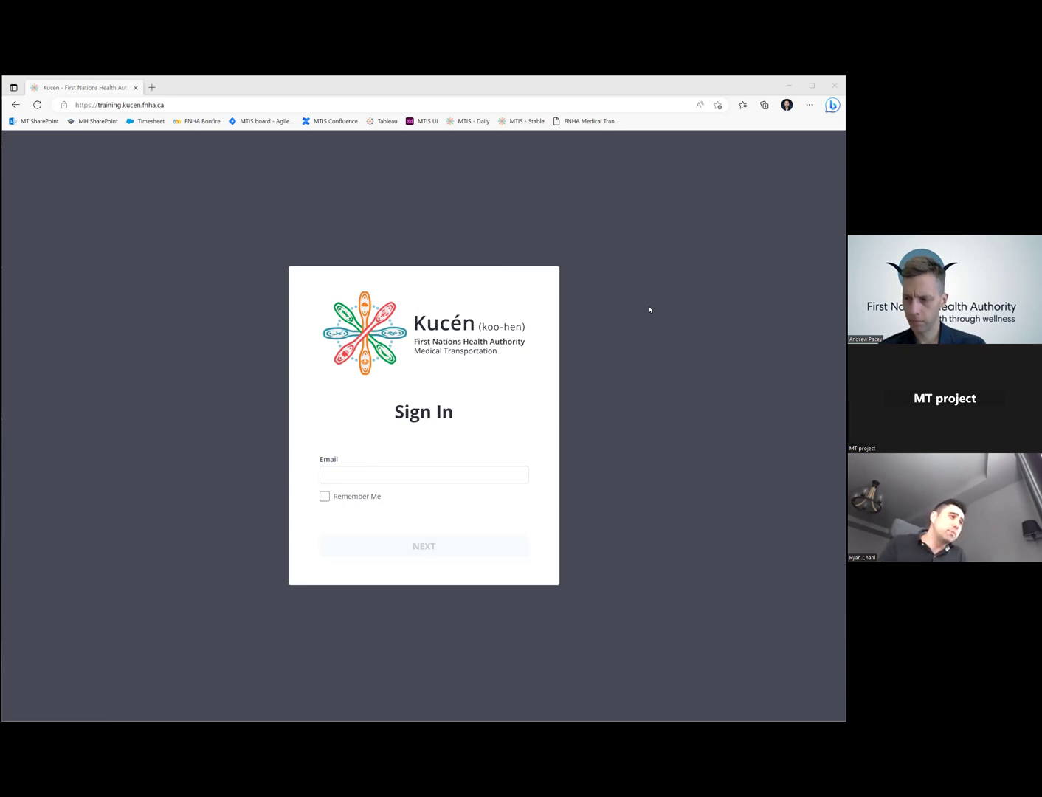
Sign in to Kucén with the user's email address and account password
left_click(415, 480)
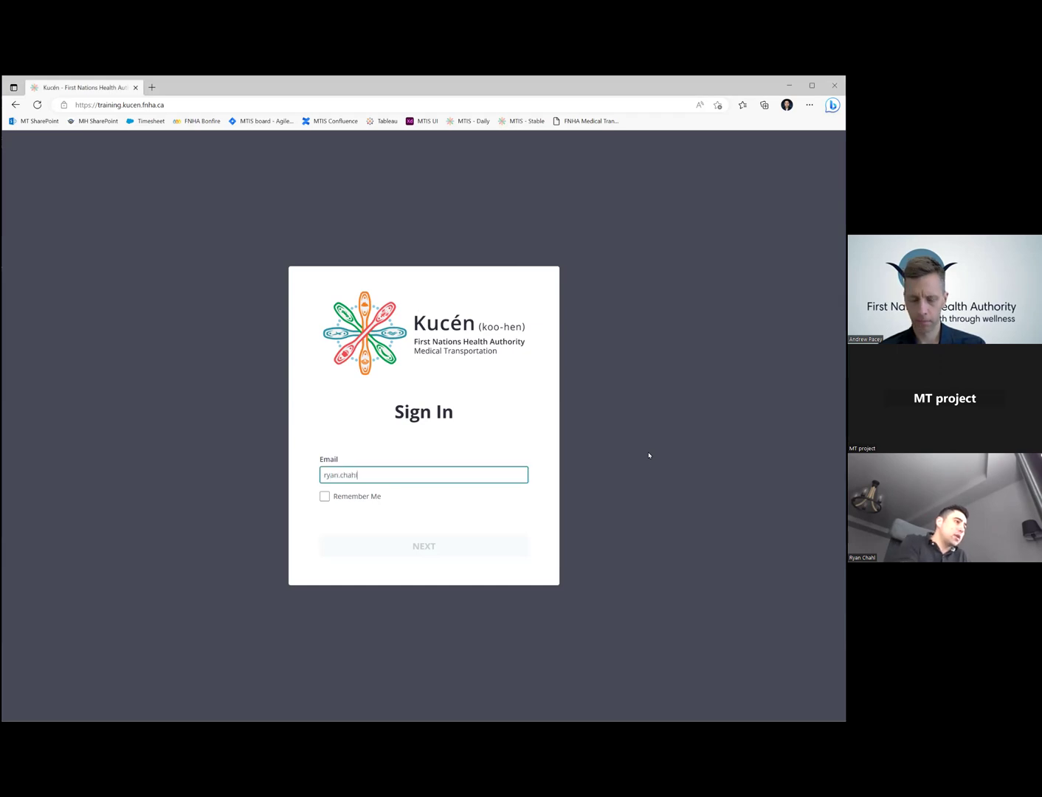
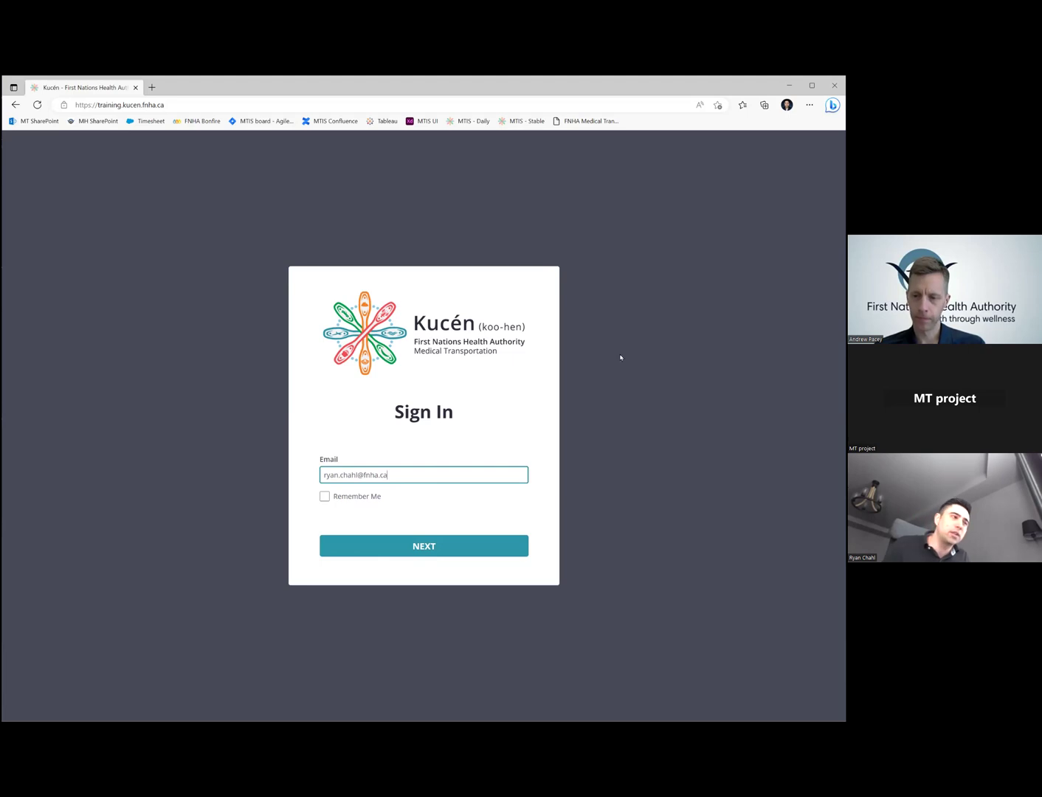
left_click(633, 419)
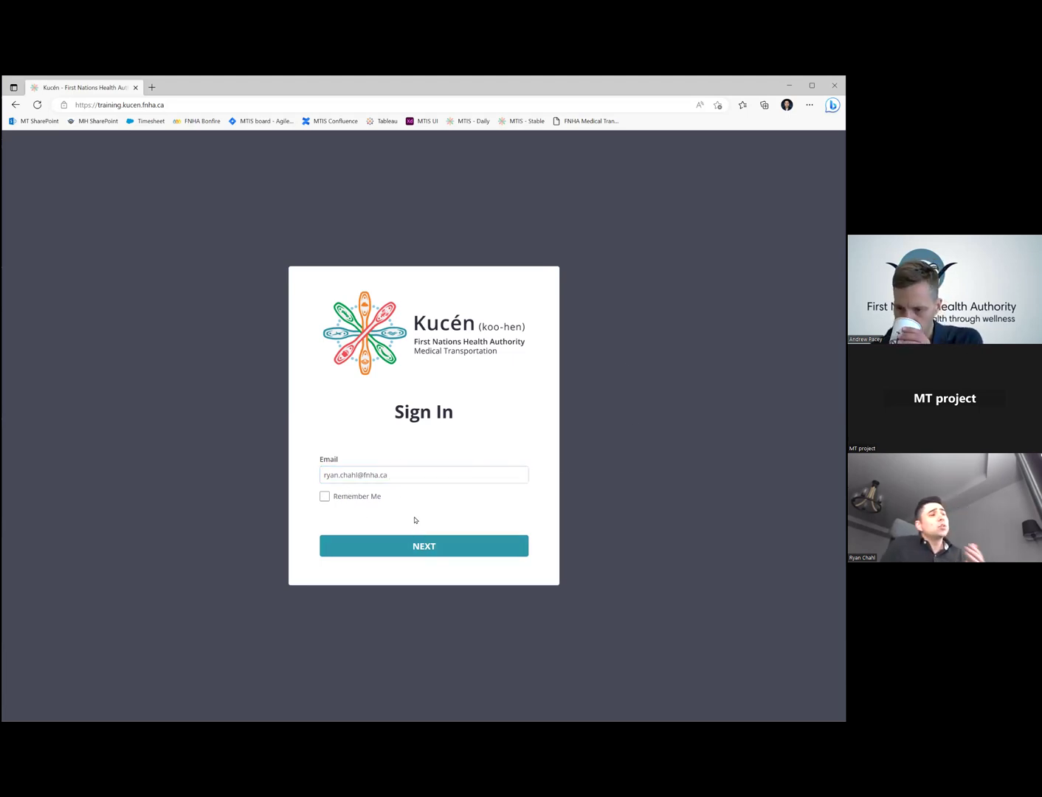
left_click(435, 545)
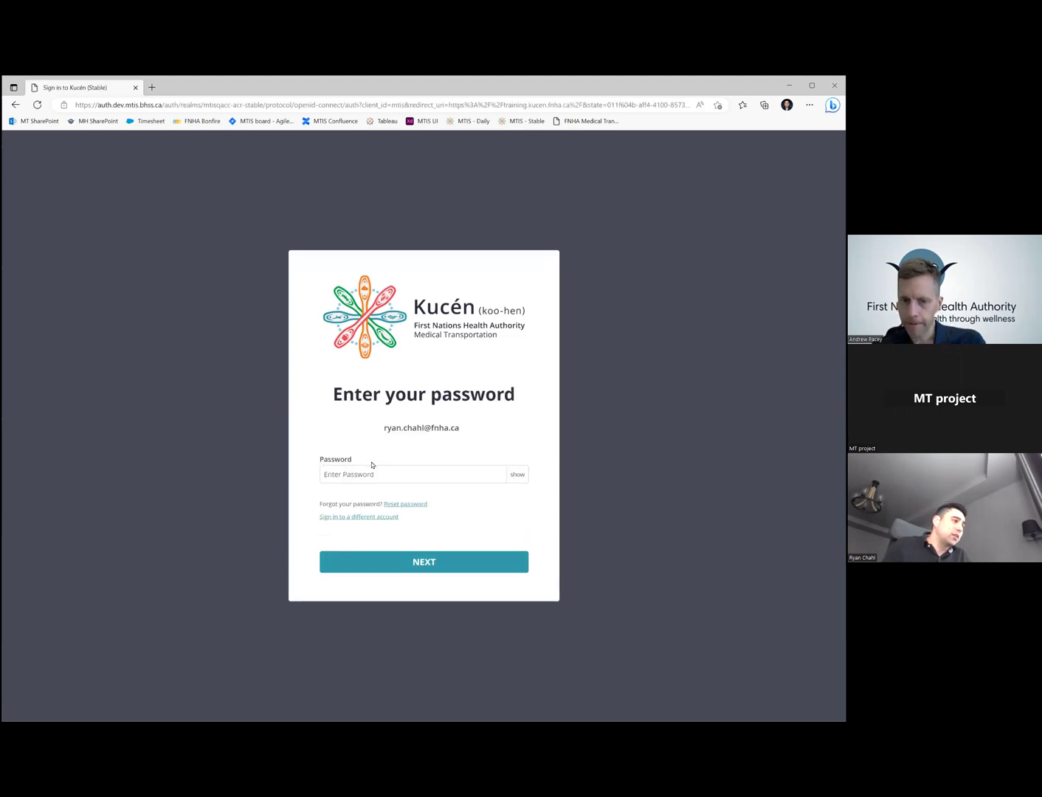
left_click(373, 472)
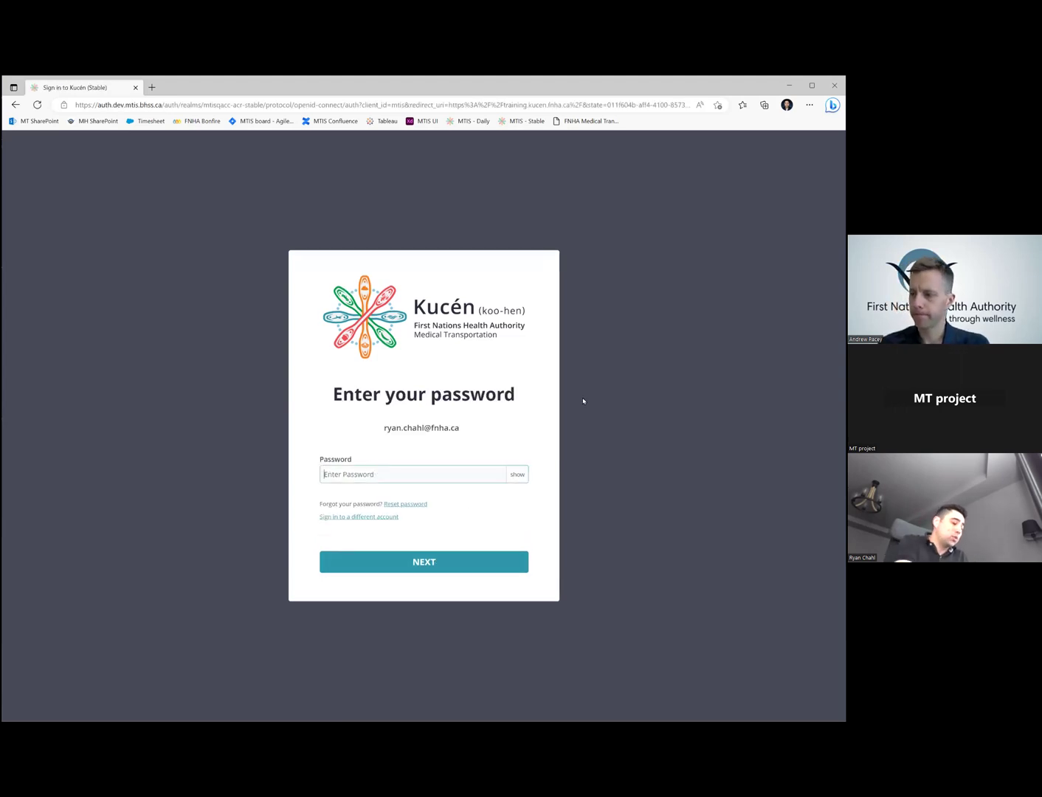
type("••••")
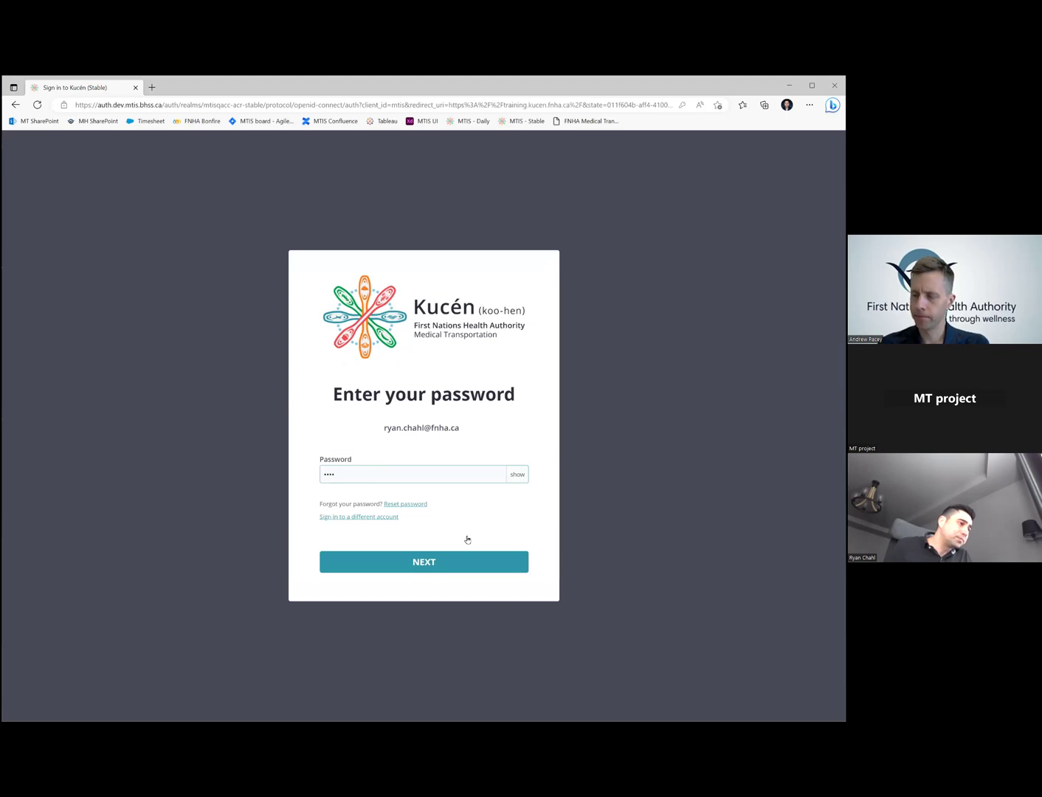
left_click(443, 560)
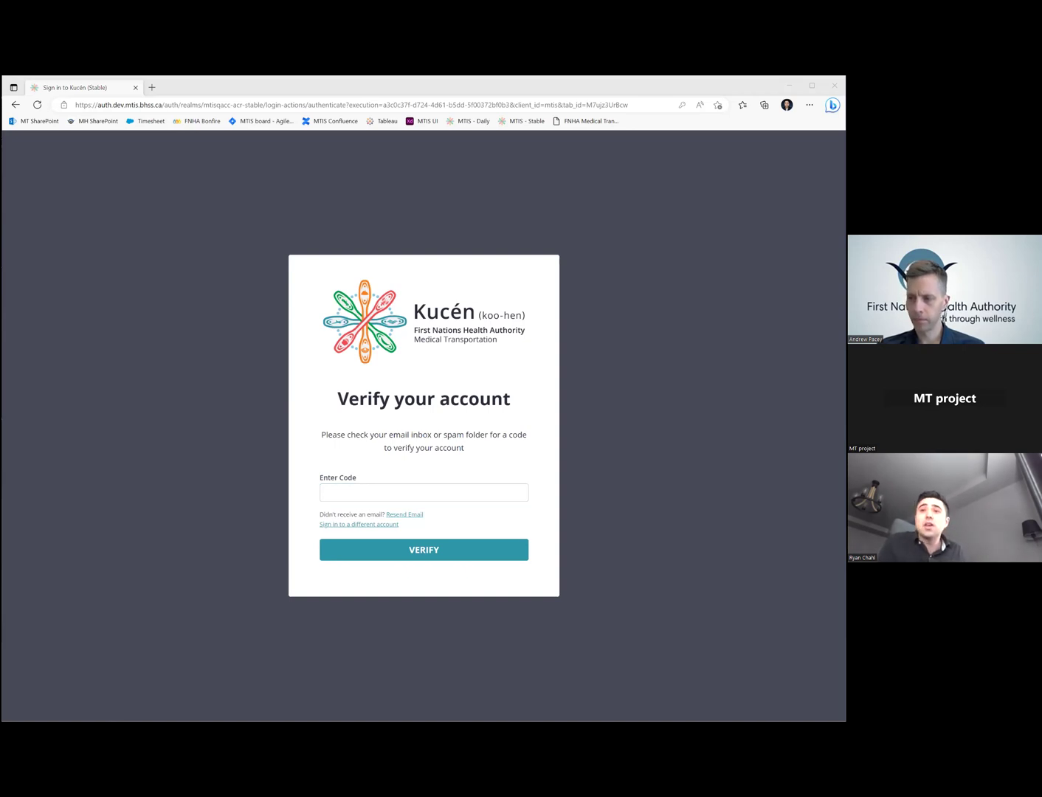
Paste the emailed verification code and verify to reach the Clients list
left_click(340, 498)
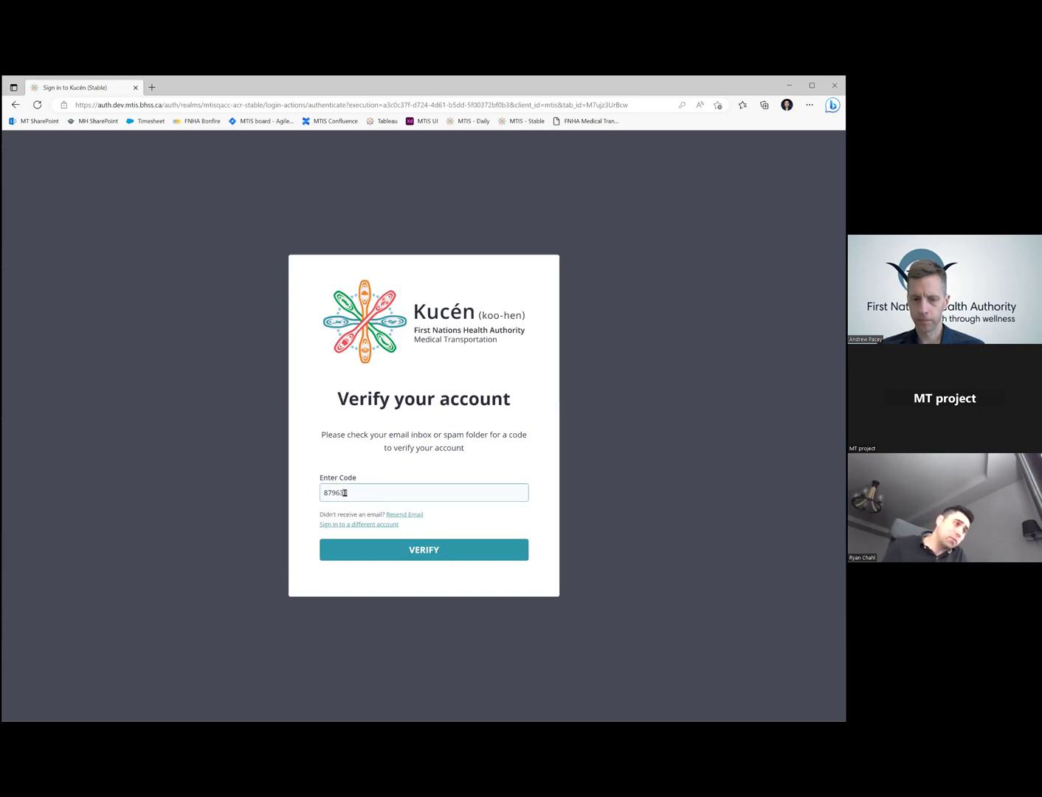
left_click(447, 551)
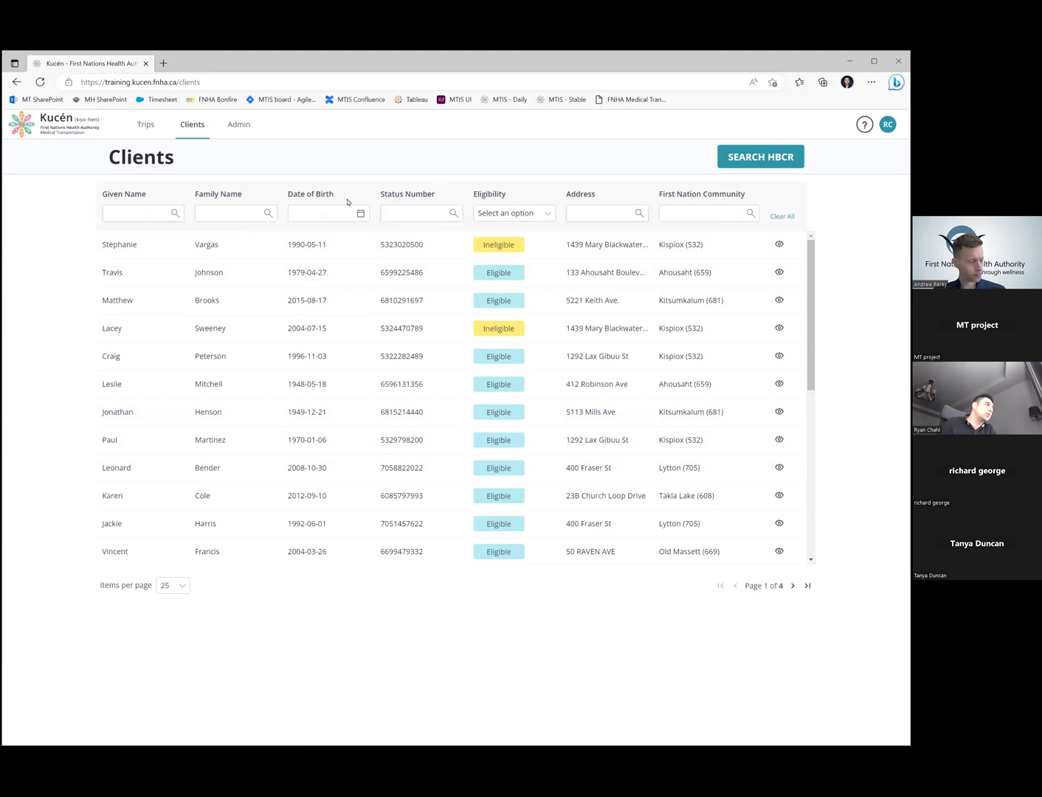
left_click(154, 214)
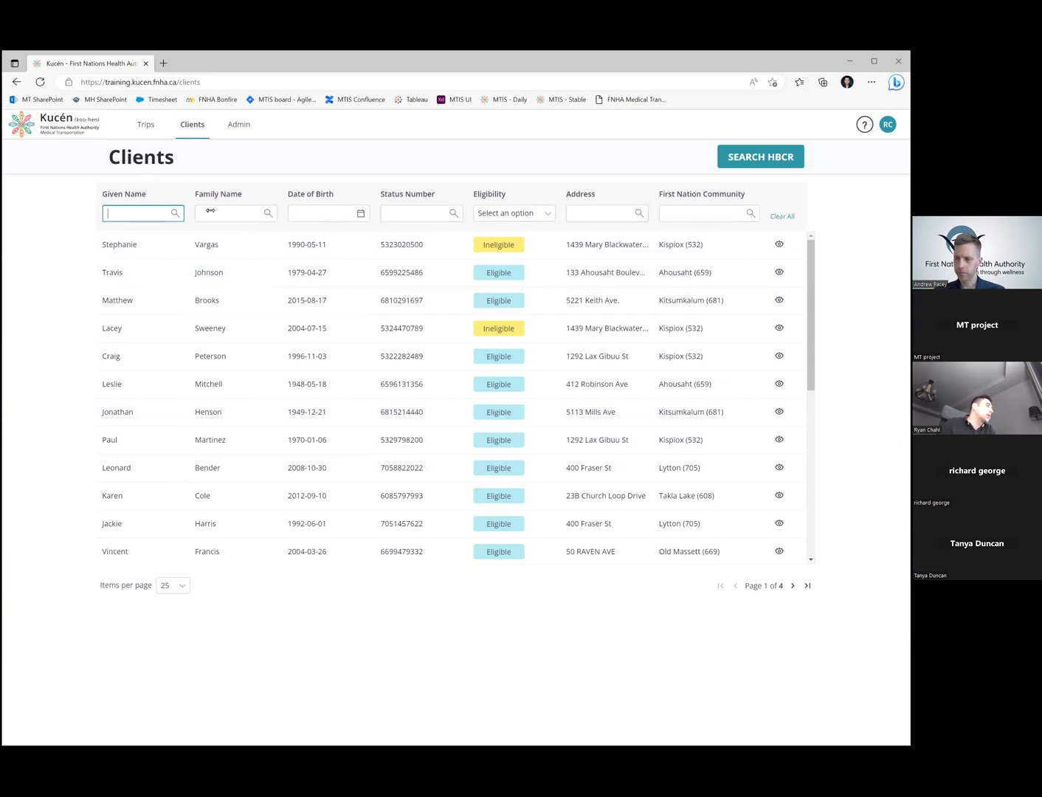
type("karen")
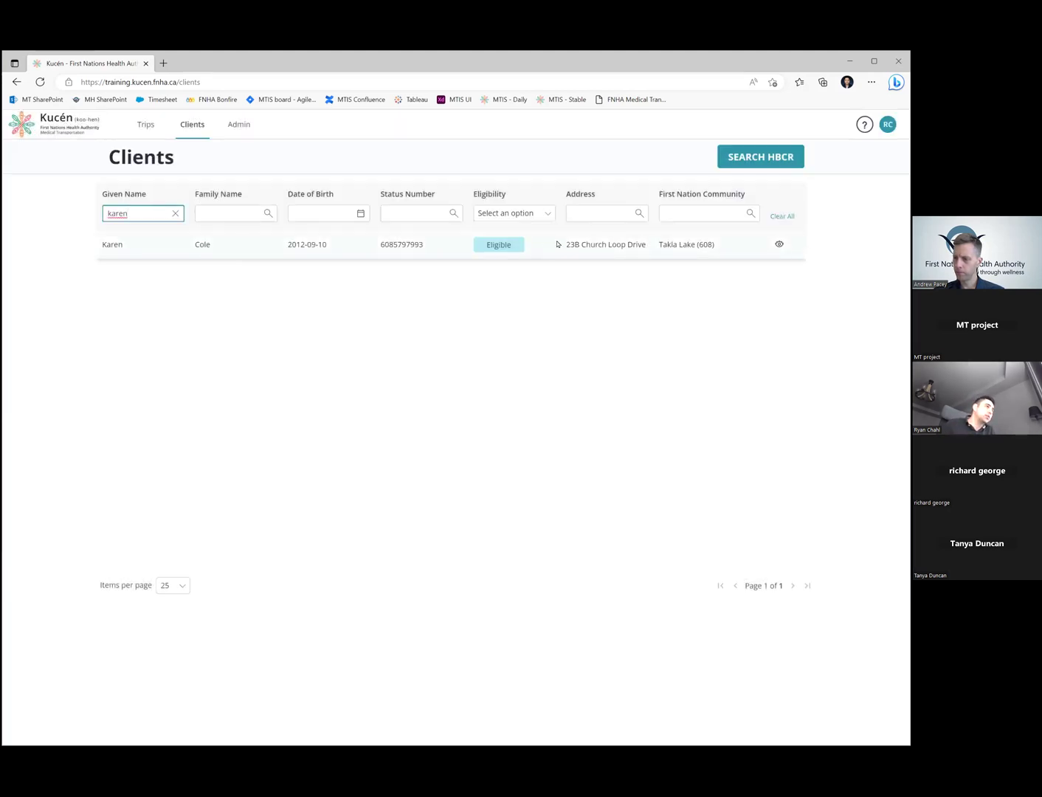
left_click(175, 216)
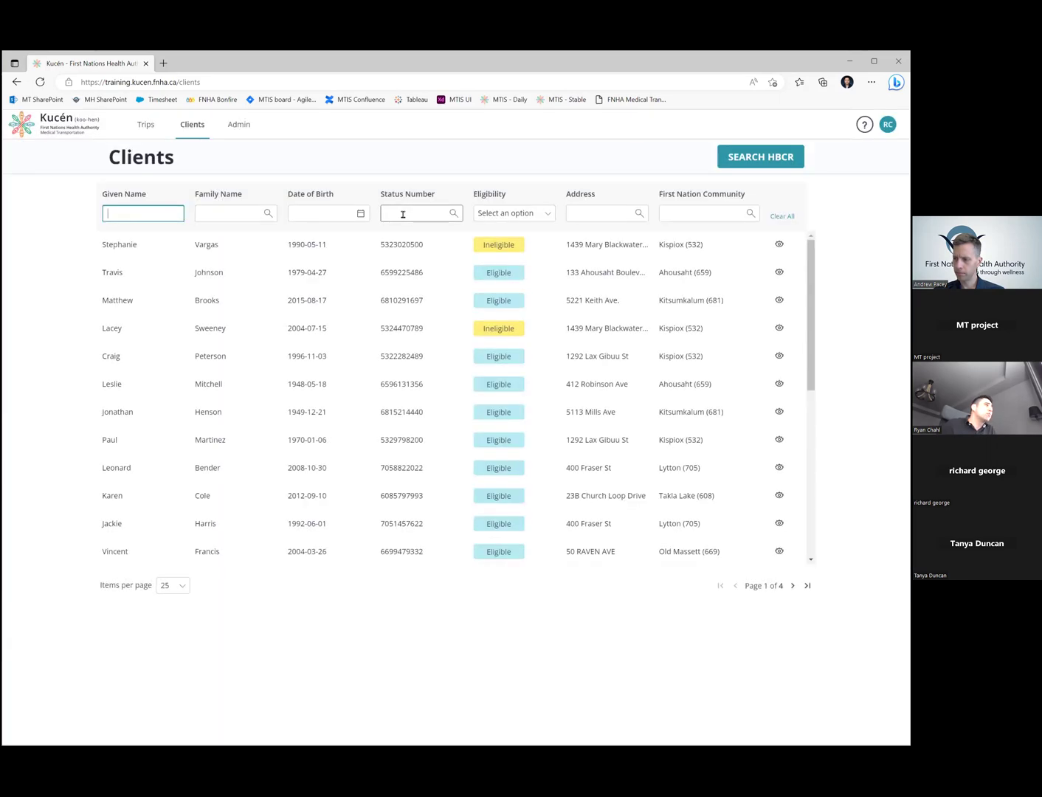
left_click(423, 214)
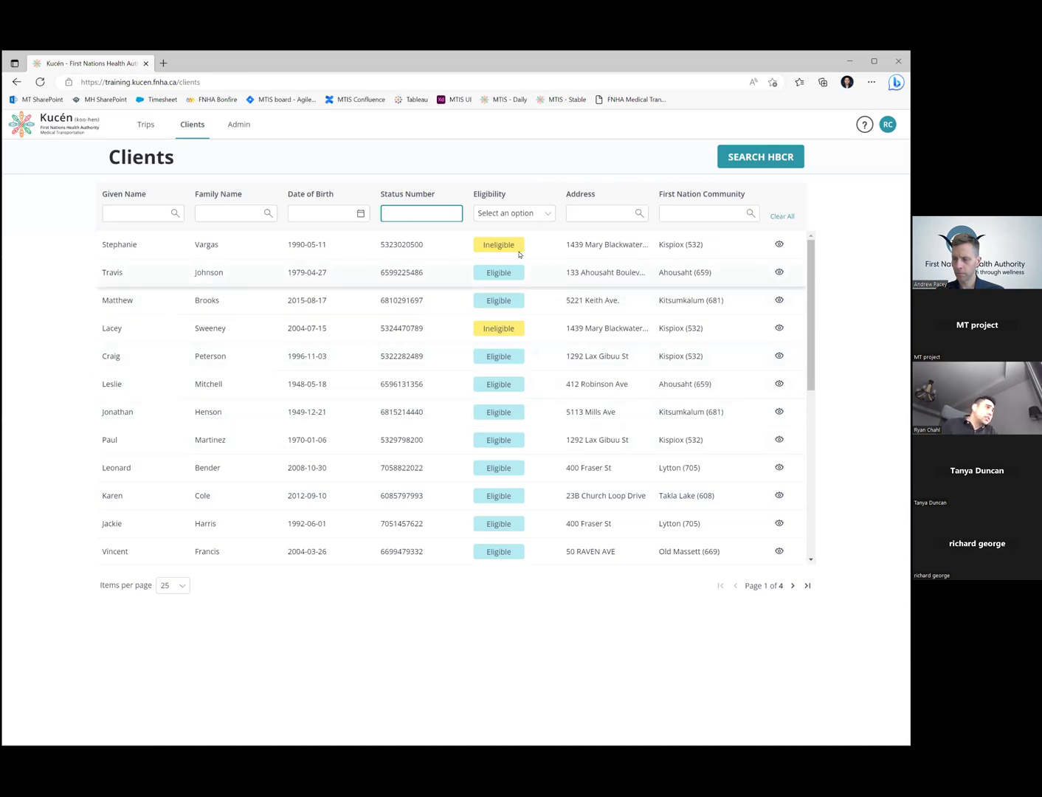
left_click(730, 166)
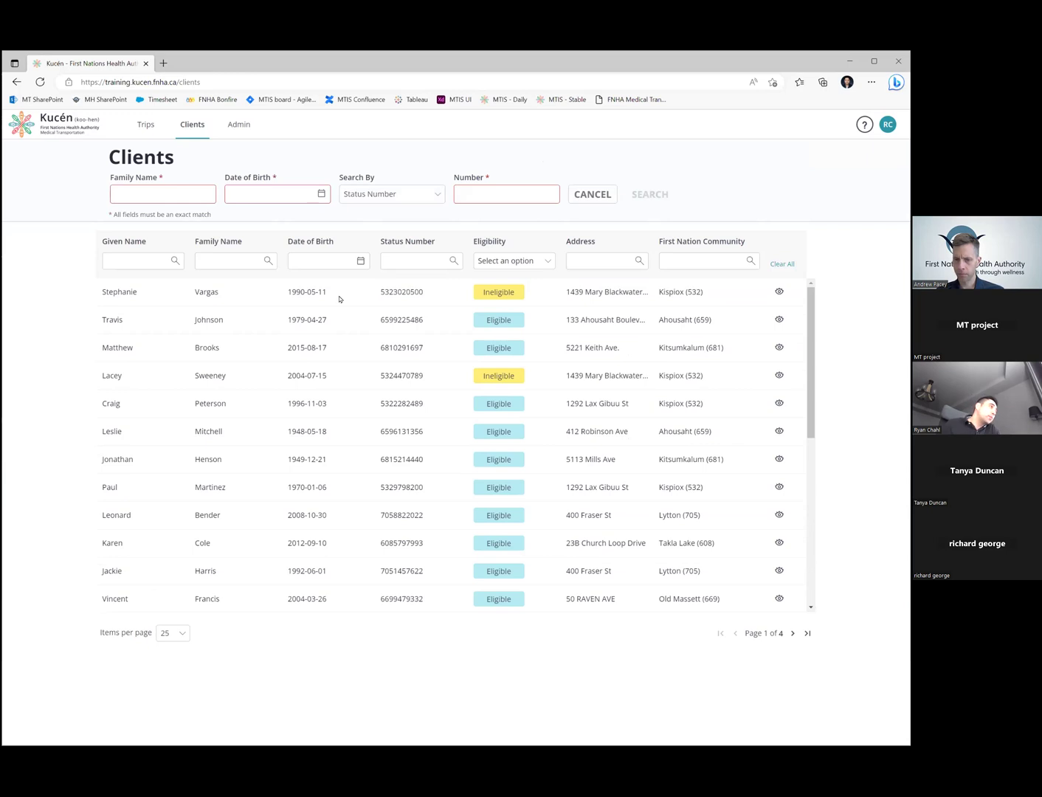
left_click(177, 189)
left_click(251, 200)
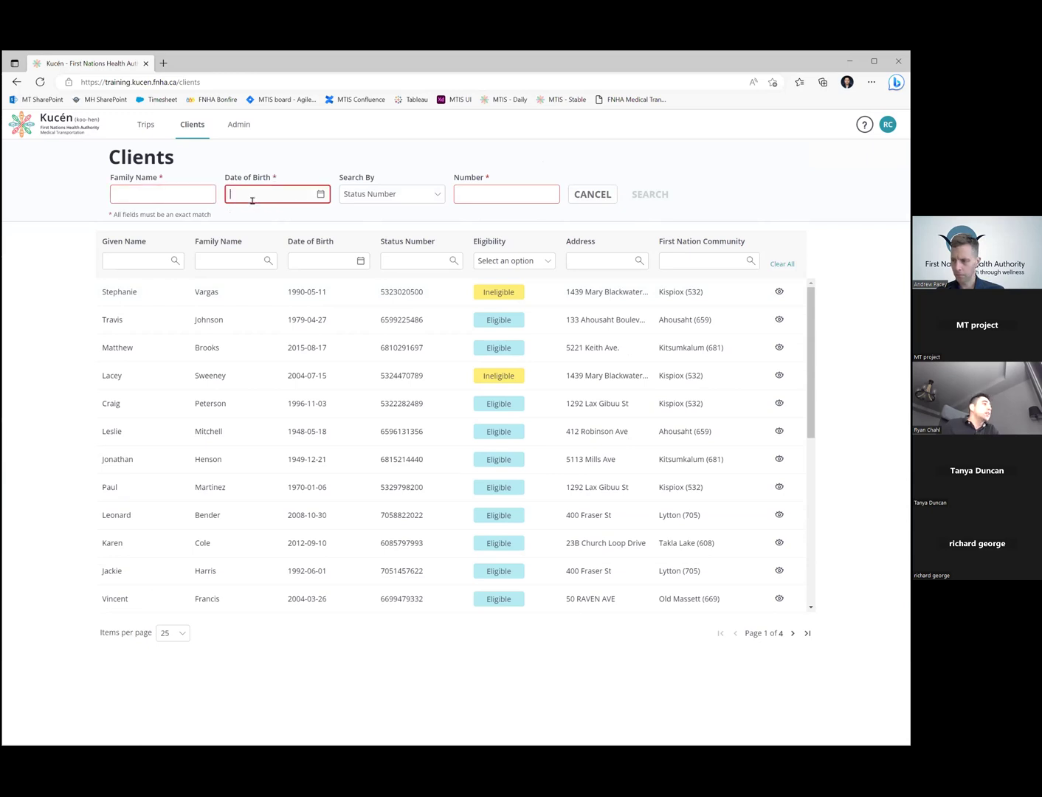
left_click(486, 195)
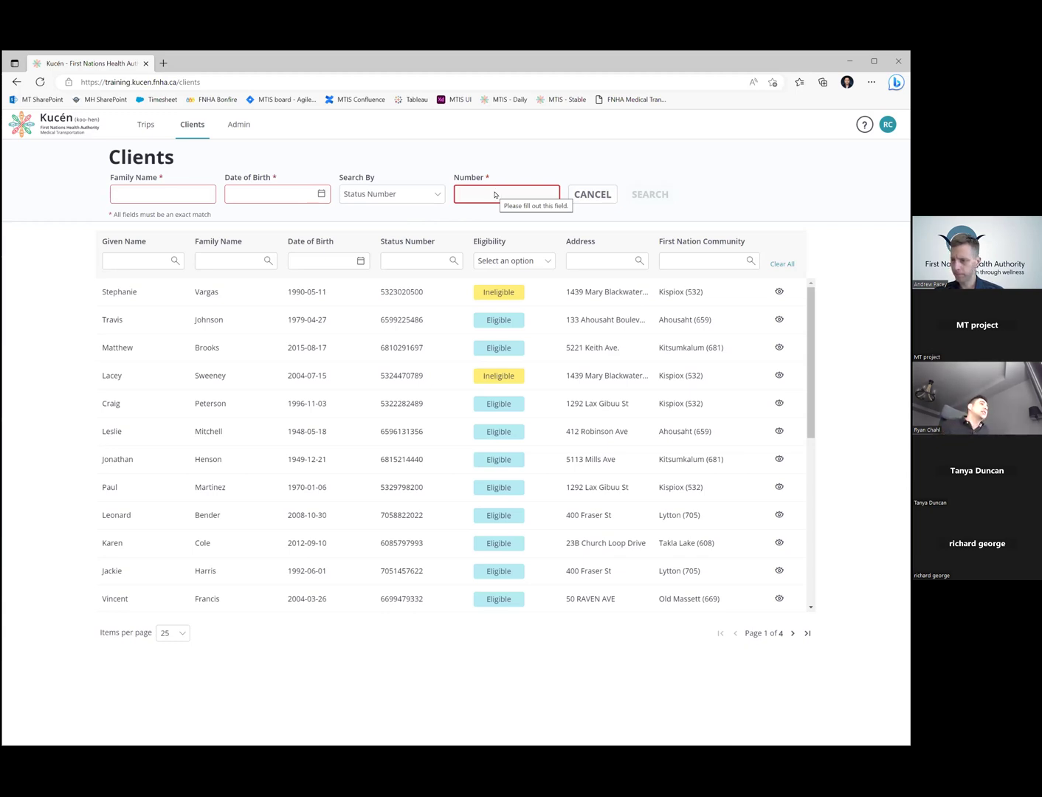
left_click(607, 194)
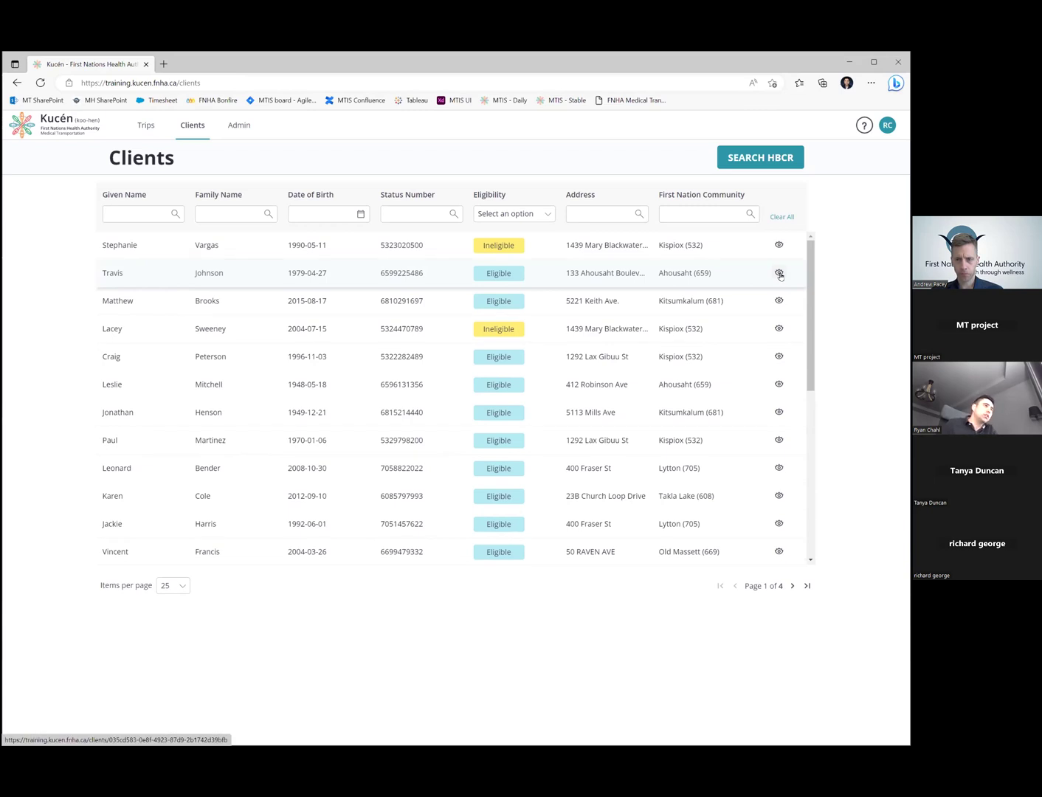
Open the client's profile, review his card details, and edit Important Information
left_click(779, 273)
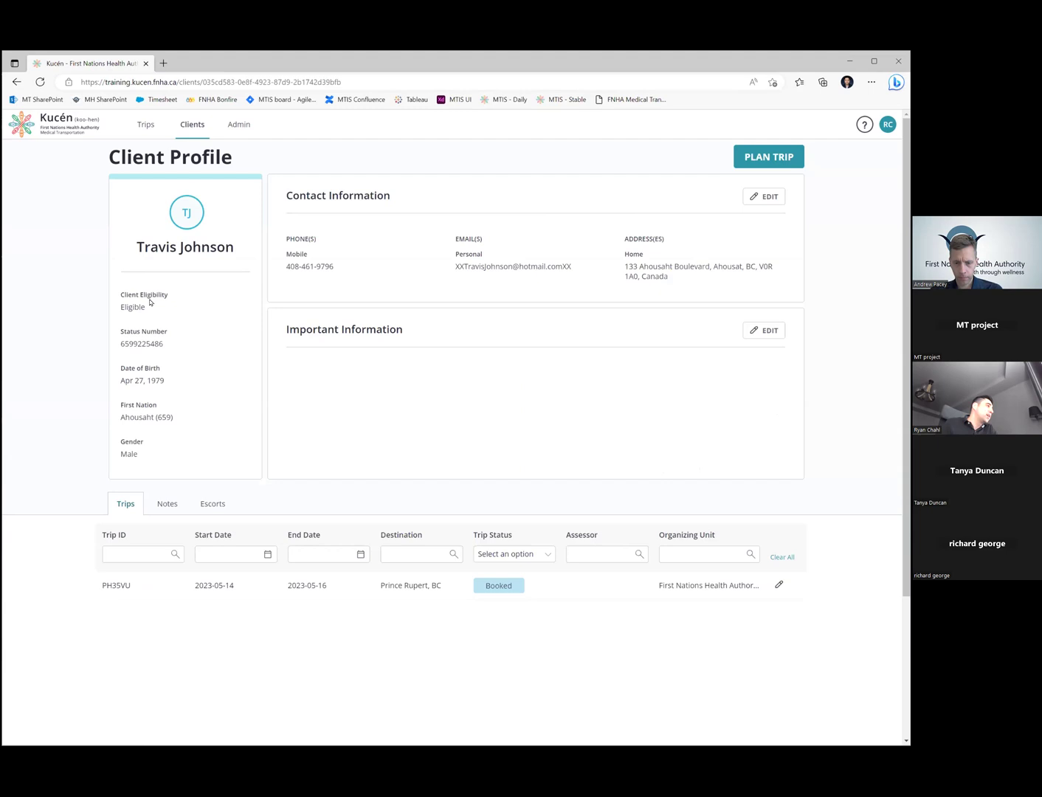
left_click_drag(122, 294, 164, 461)
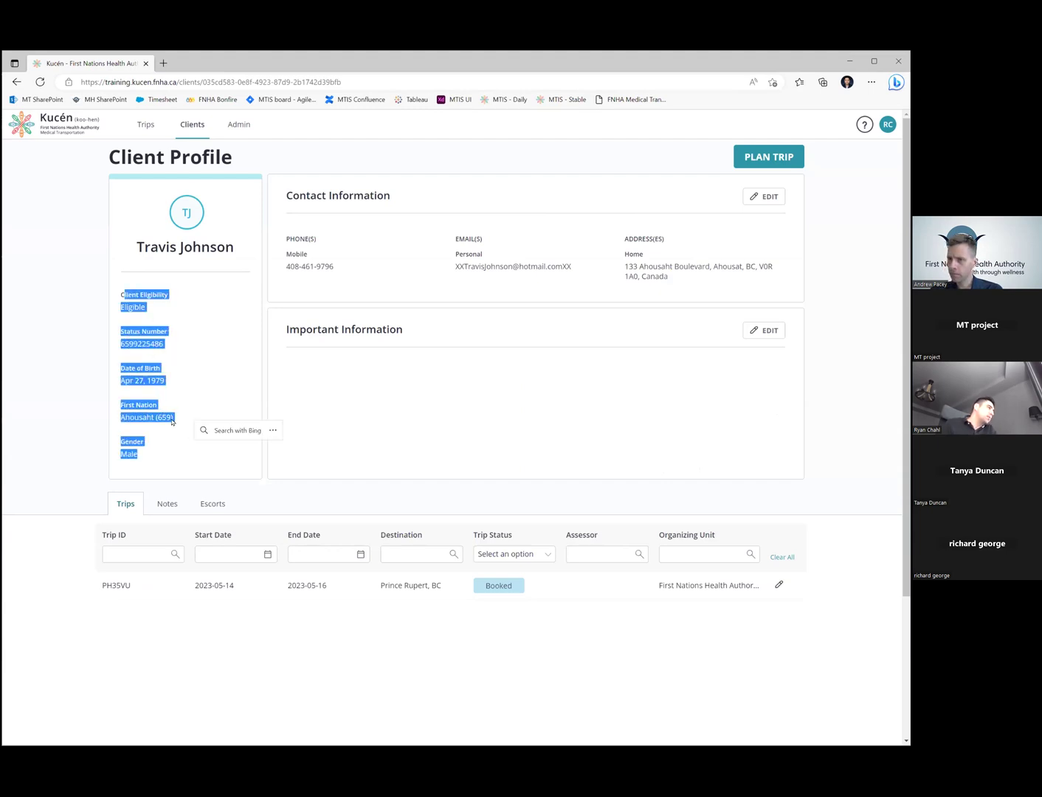
left_click(140, 304)
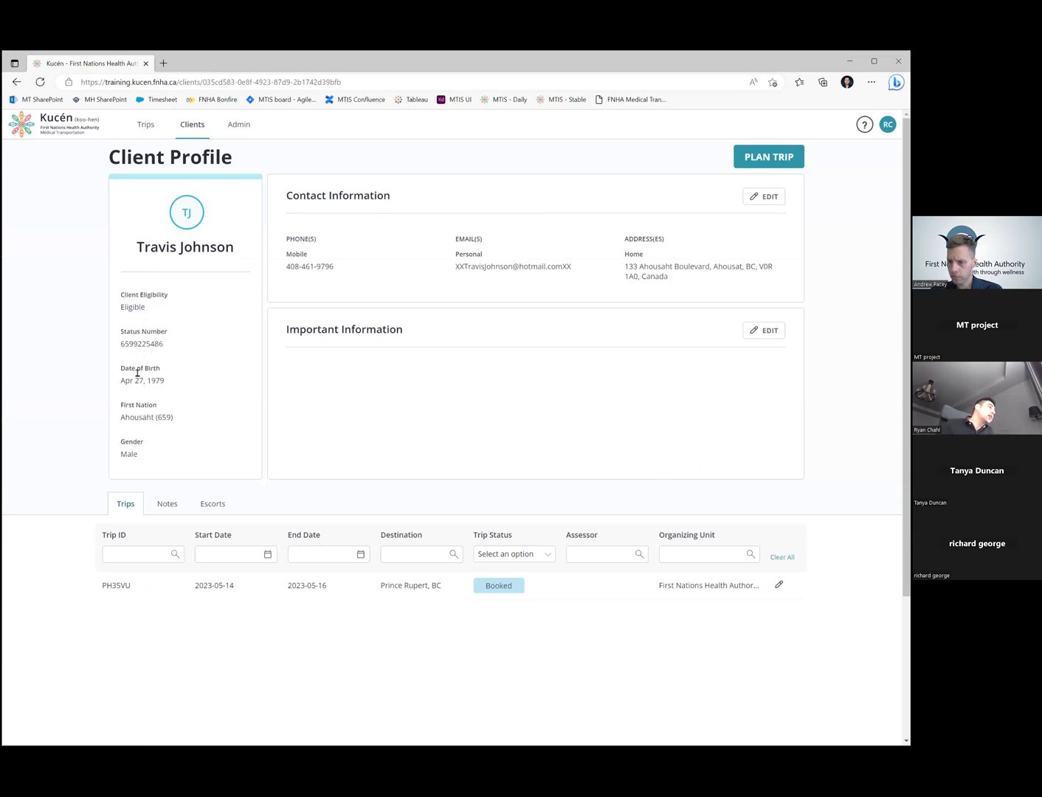
left_click_drag(174, 417, 138, 442)
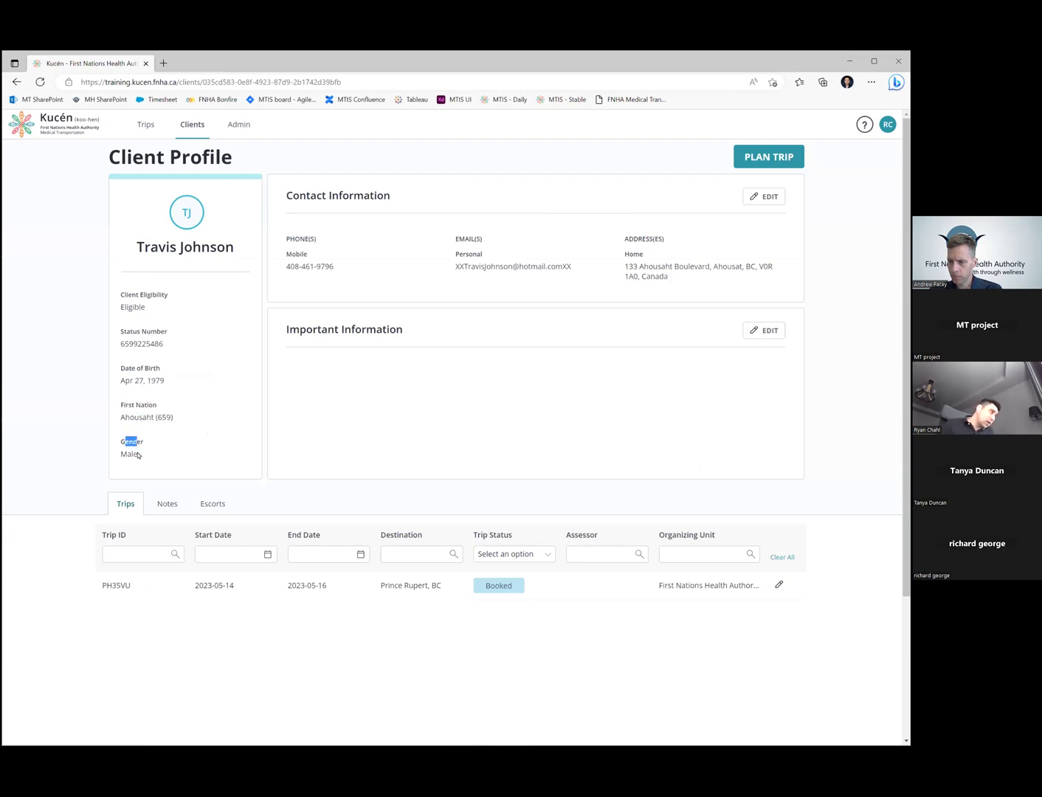
left_click(170, 344)
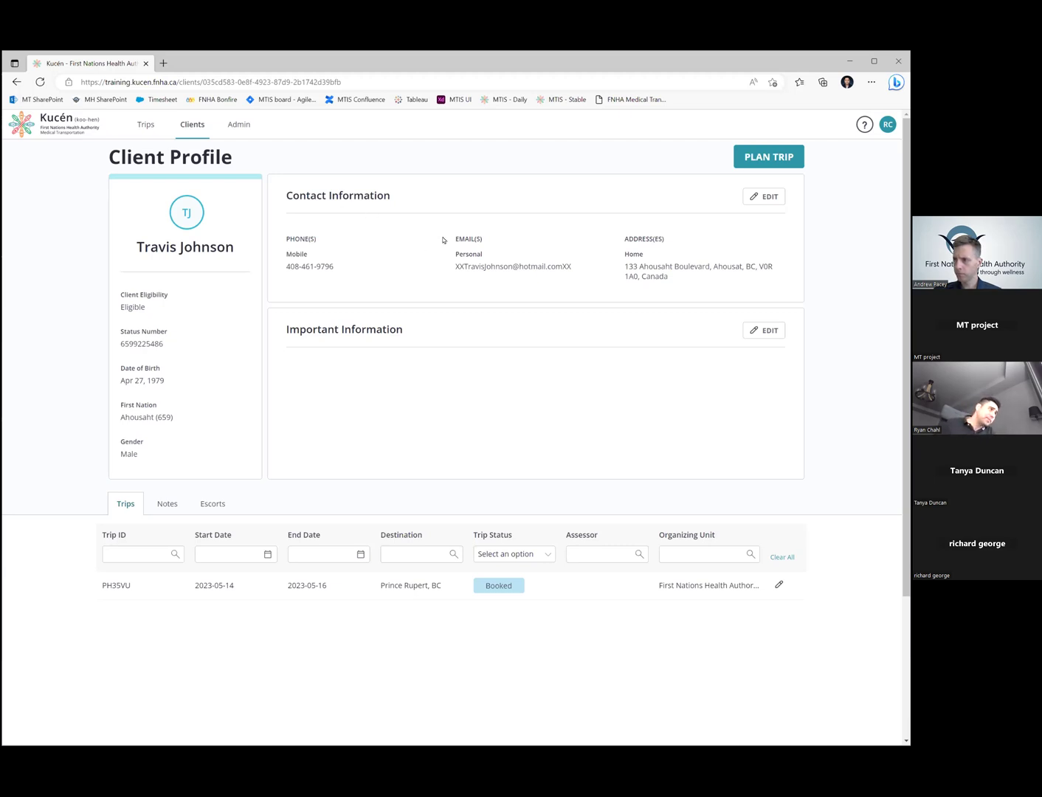
left_click(754, 332)
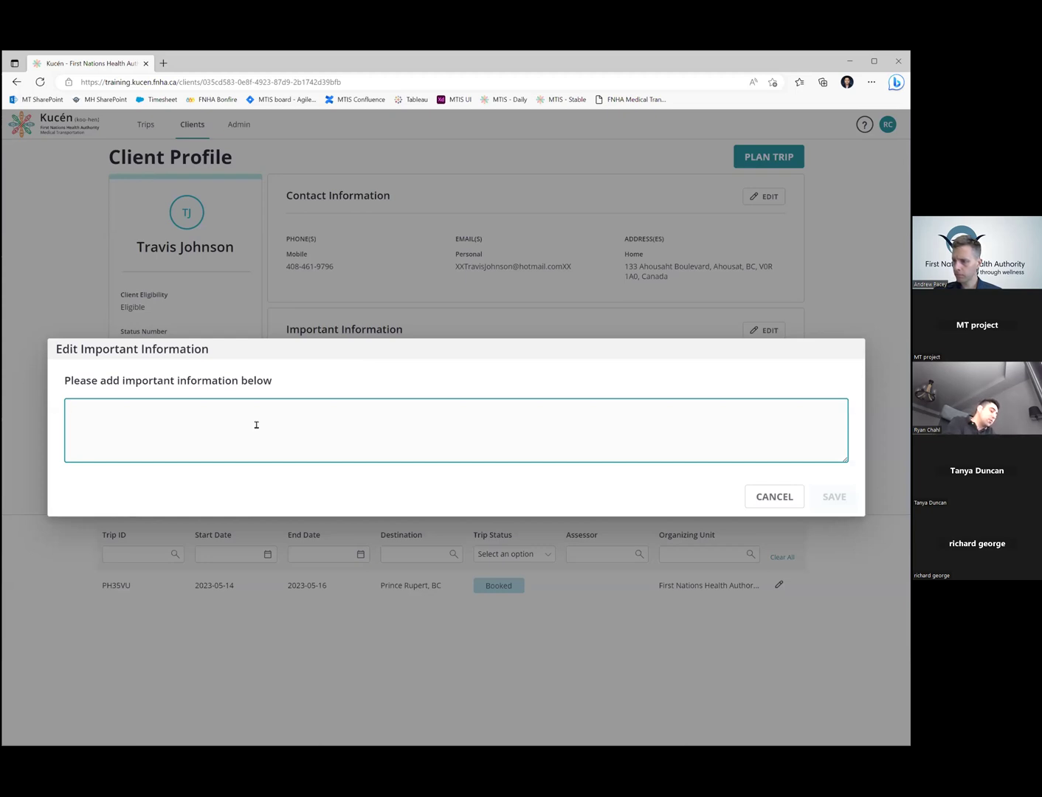
Save the note 'Client needs to be on ground floor in all accommodations'
type("C")
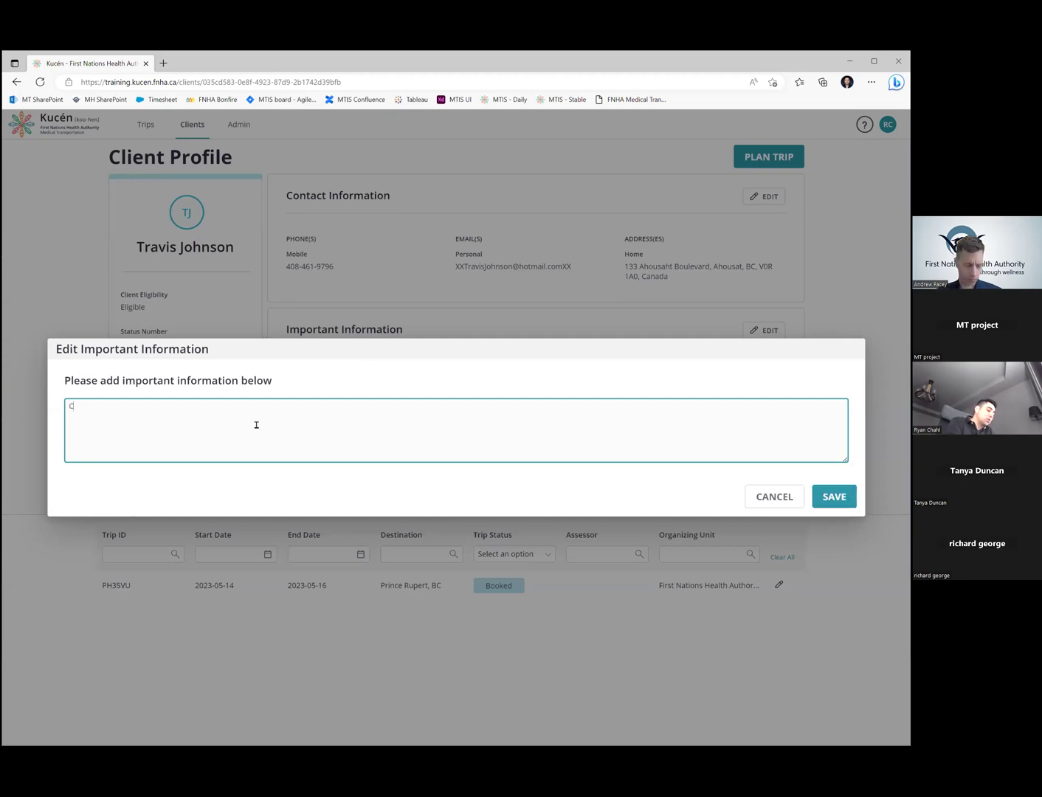
type("lient needs to be ")
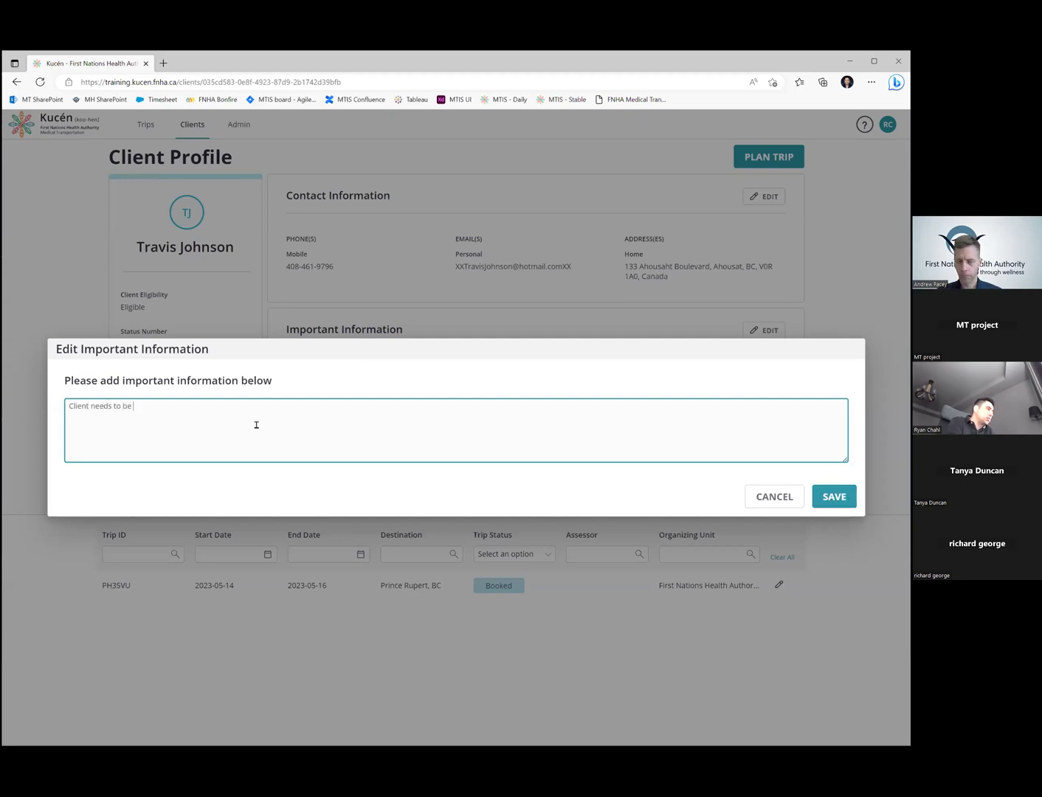
type("on ground floo")
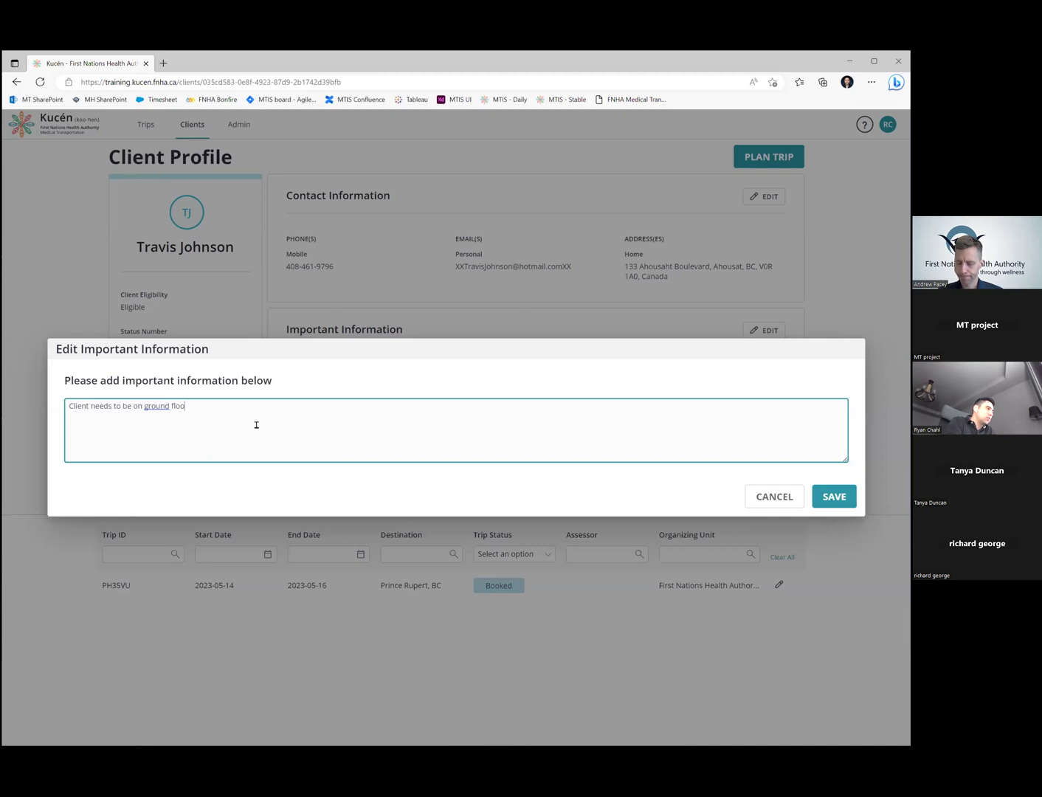
type("r on al")
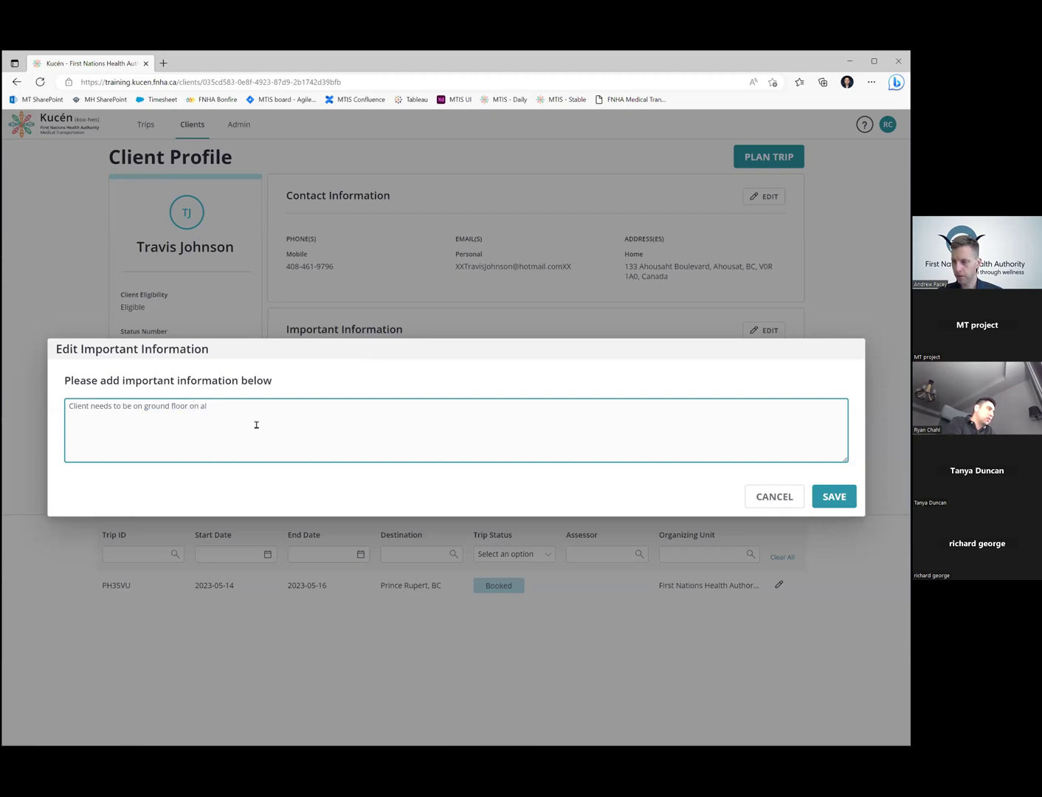
type("l in all accommodations")
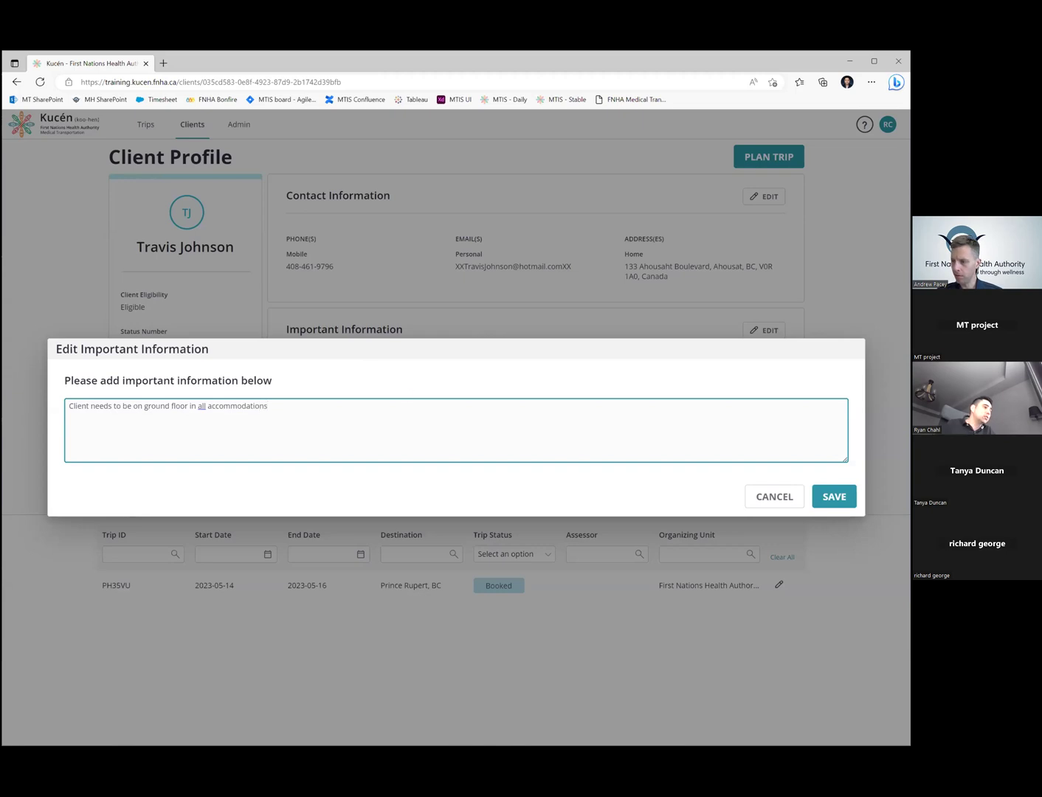
left_click(834, 495)
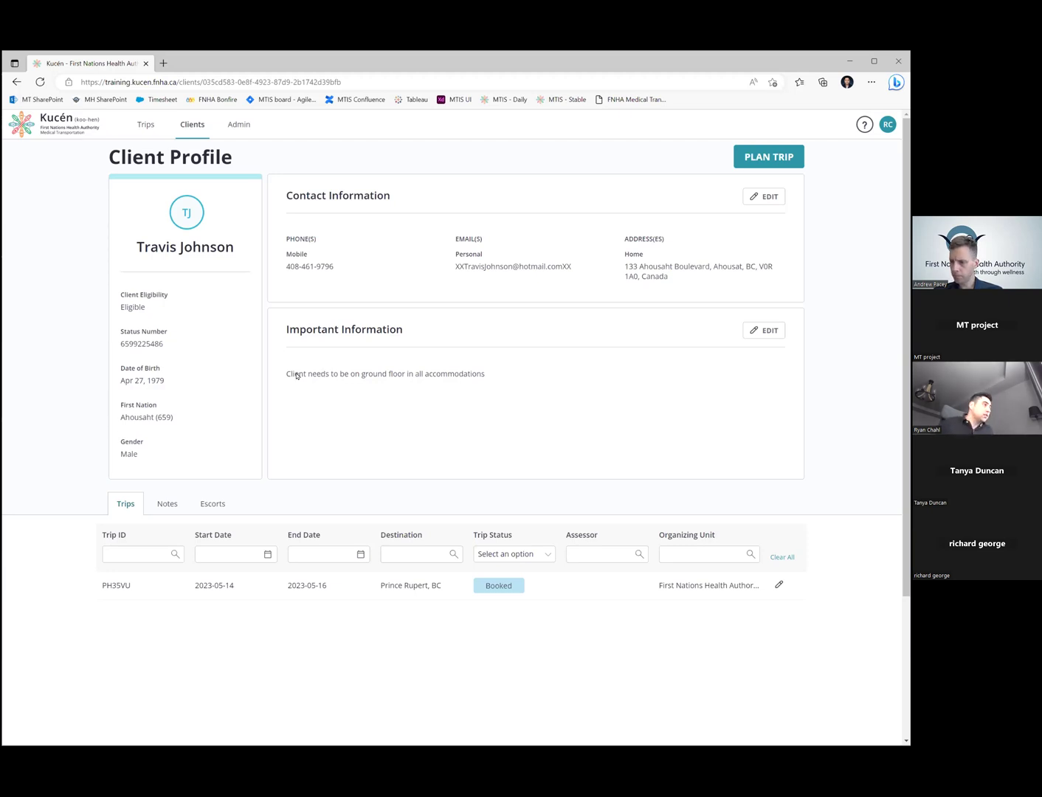
Set the browser zoom to 125% so the profile and trips table fit
key("ctrl+plus")
key("ctrl+plus")
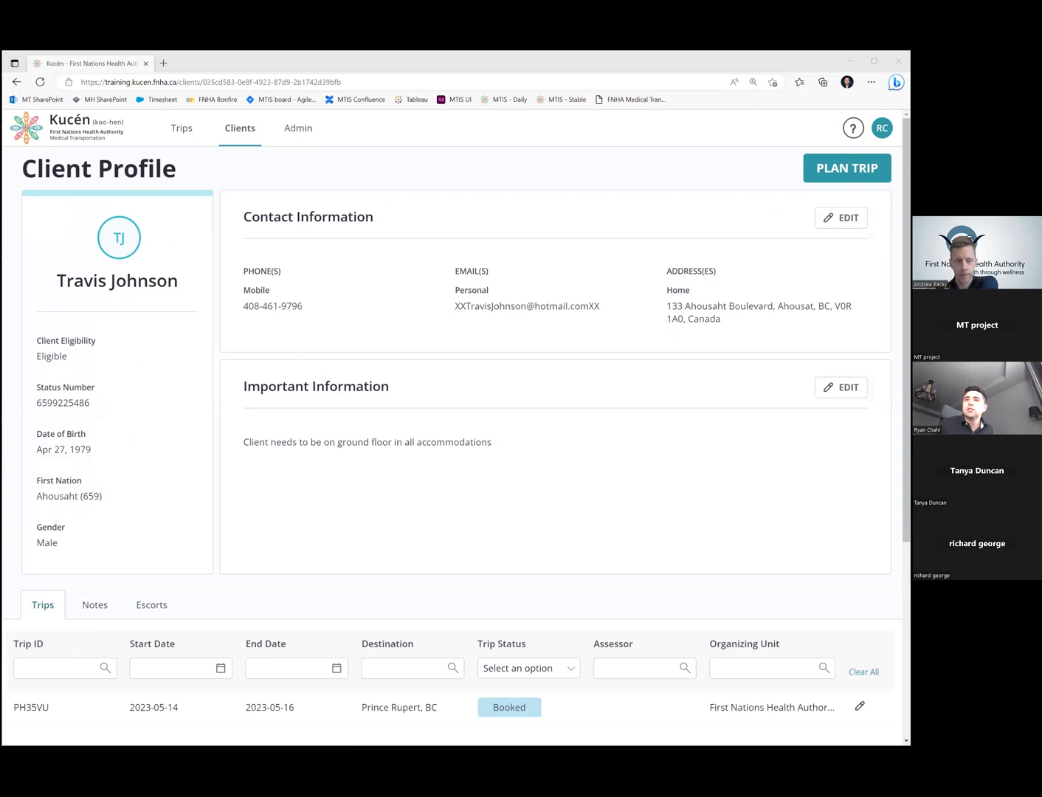
key("ctrl+plus")
key("ctrl+minus")
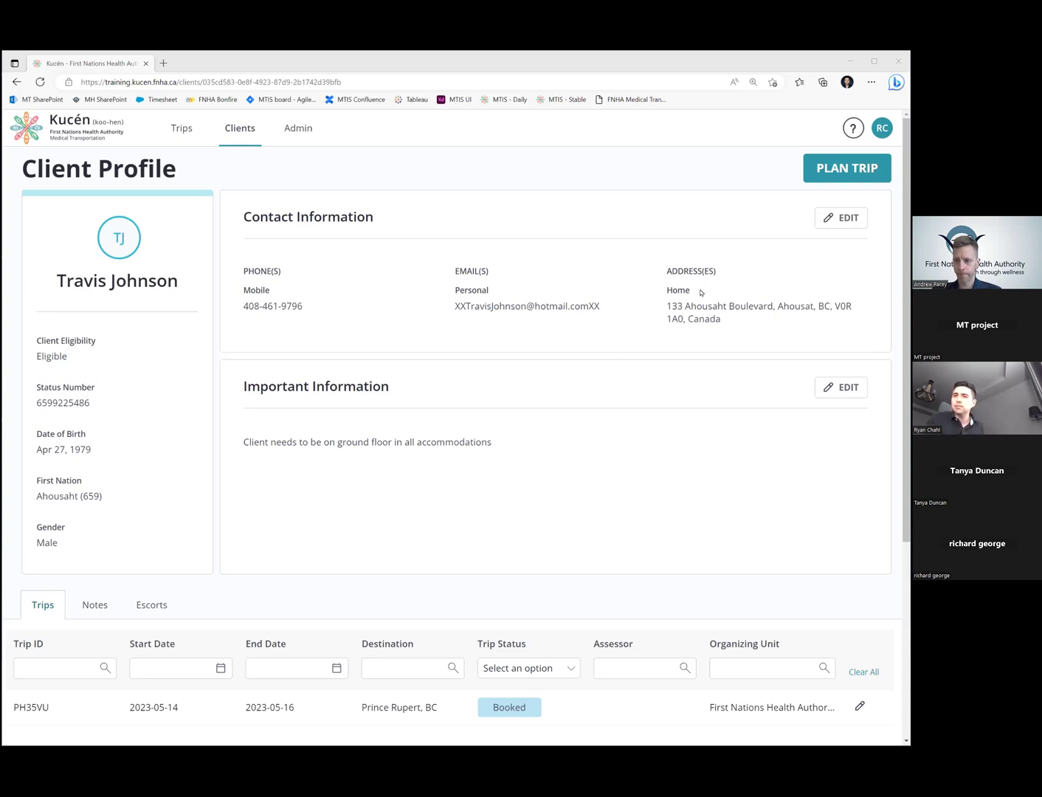
scroll(700, 294, "down", 2)
scroll(661, 510, "up", 2)
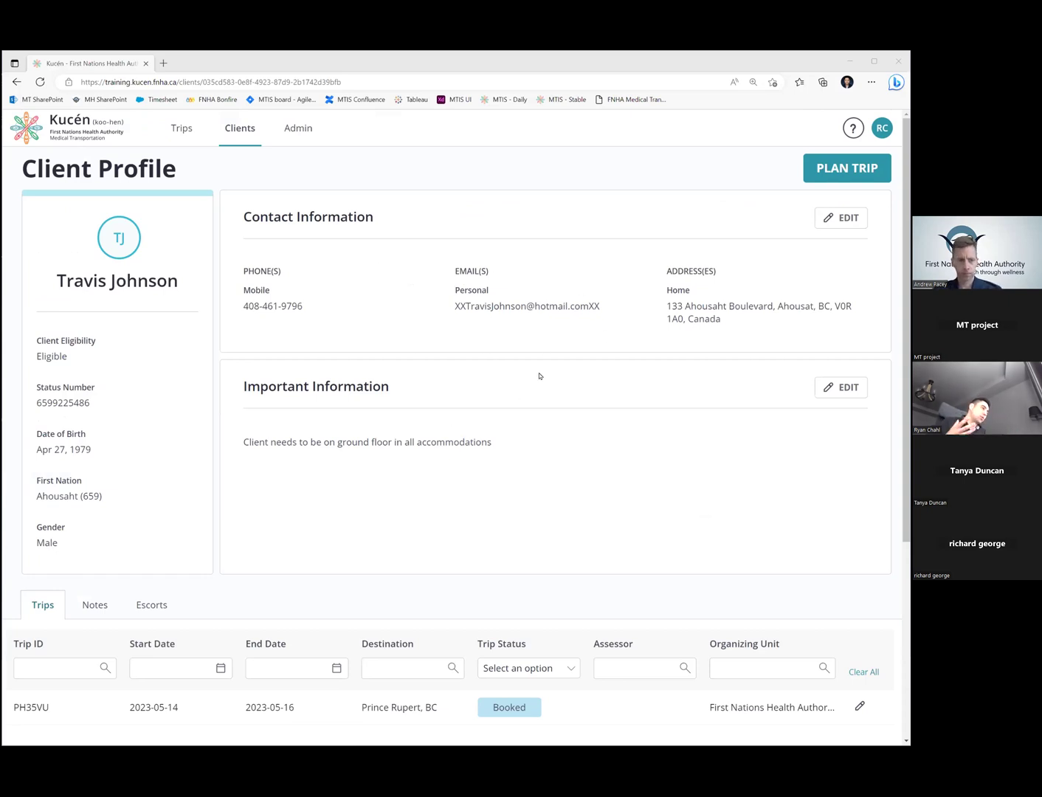
scroll(482, 385, "down", 4)
scroll(433, 428, "up", 4)
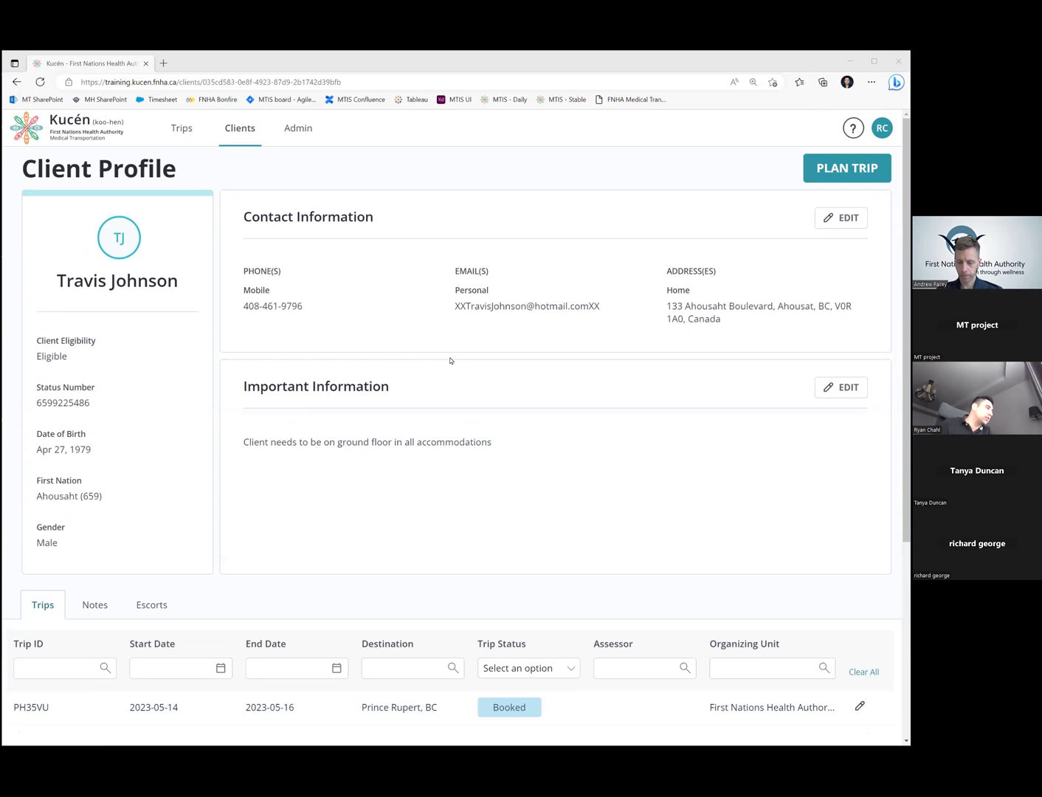
scroll(446, 369, "down", 2)
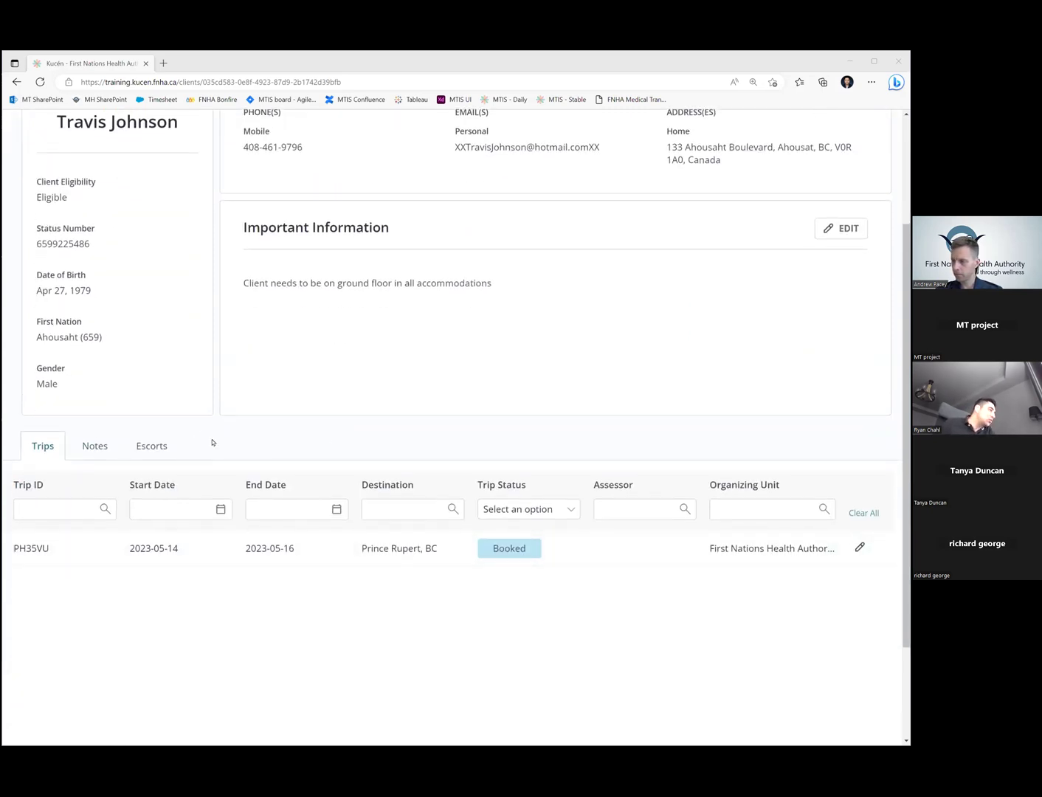
scroll(214, 446, "up", 2)
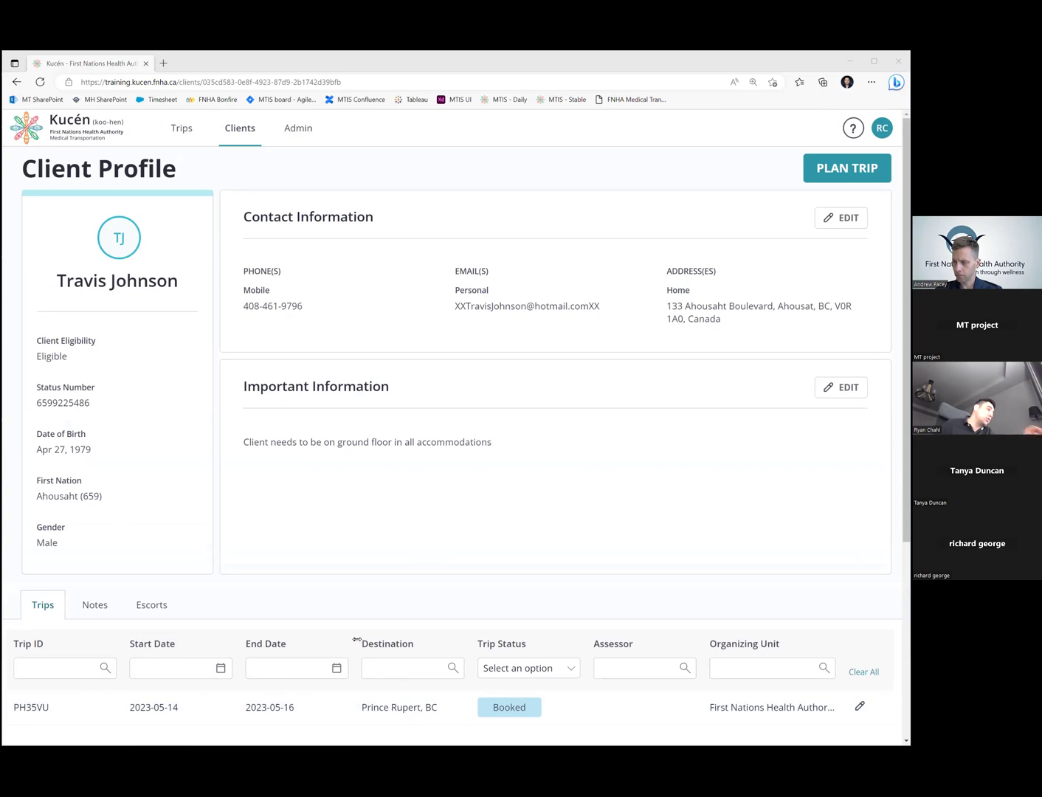
scroll(218, 565, "down", 2)
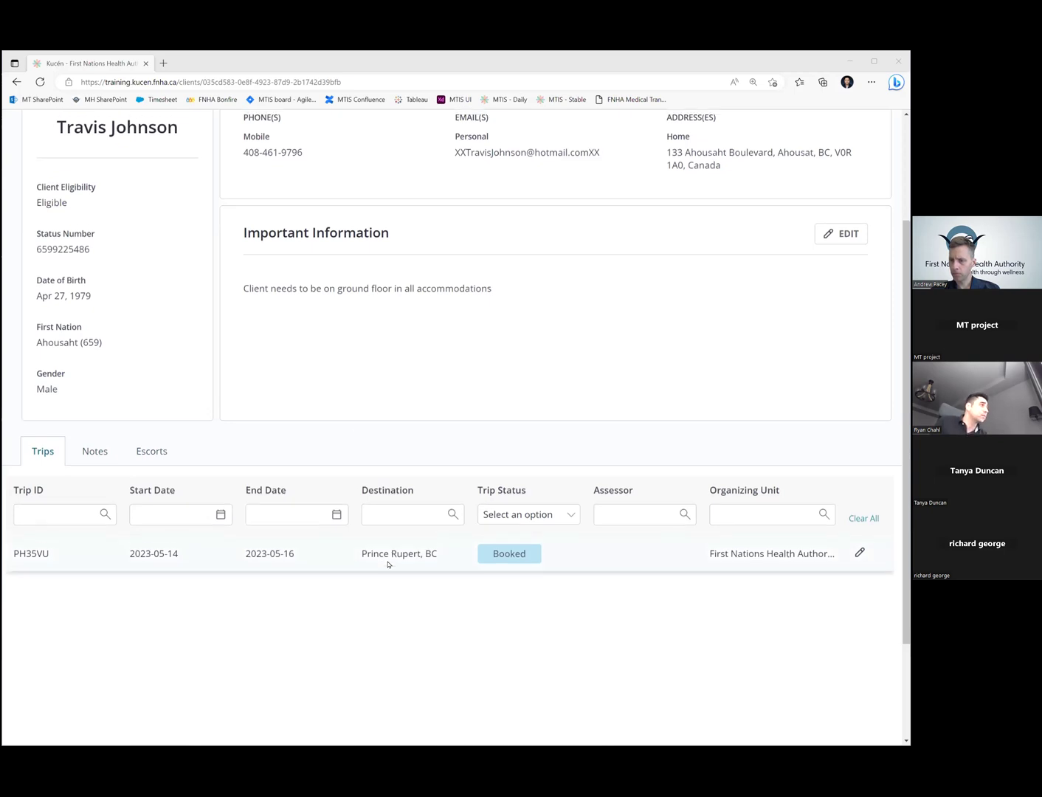
scroll(383, 563, "up", 3)
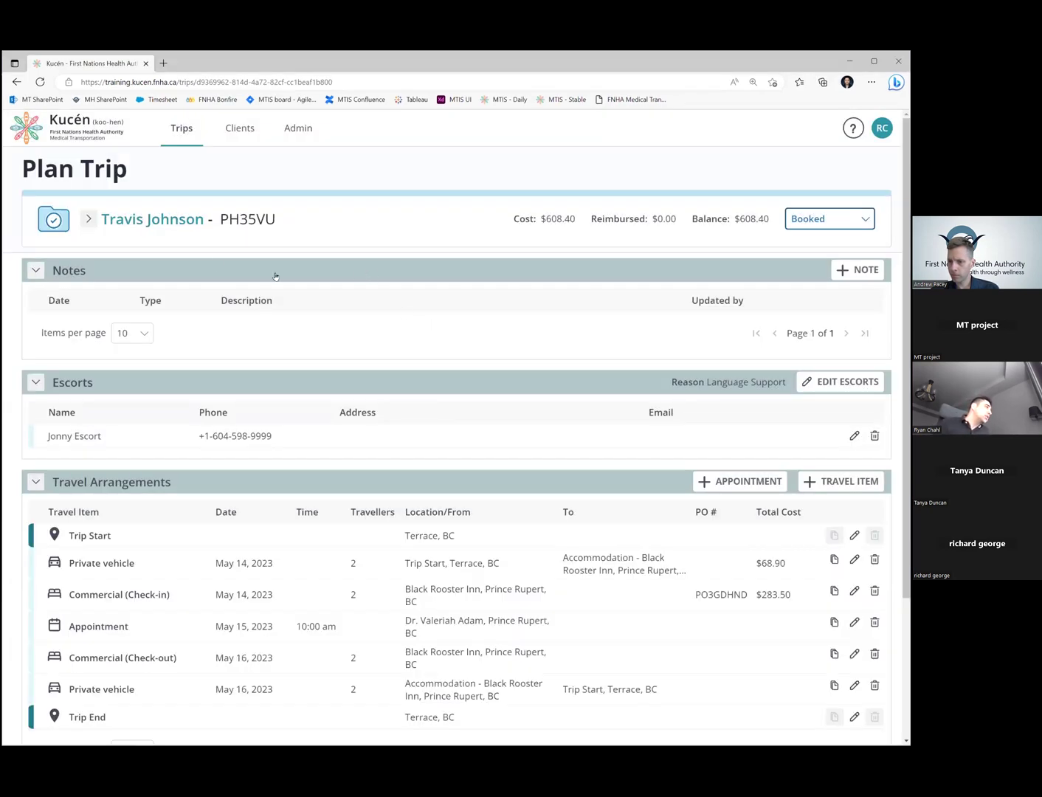
left_click_drag(43, 174, 136, 178)
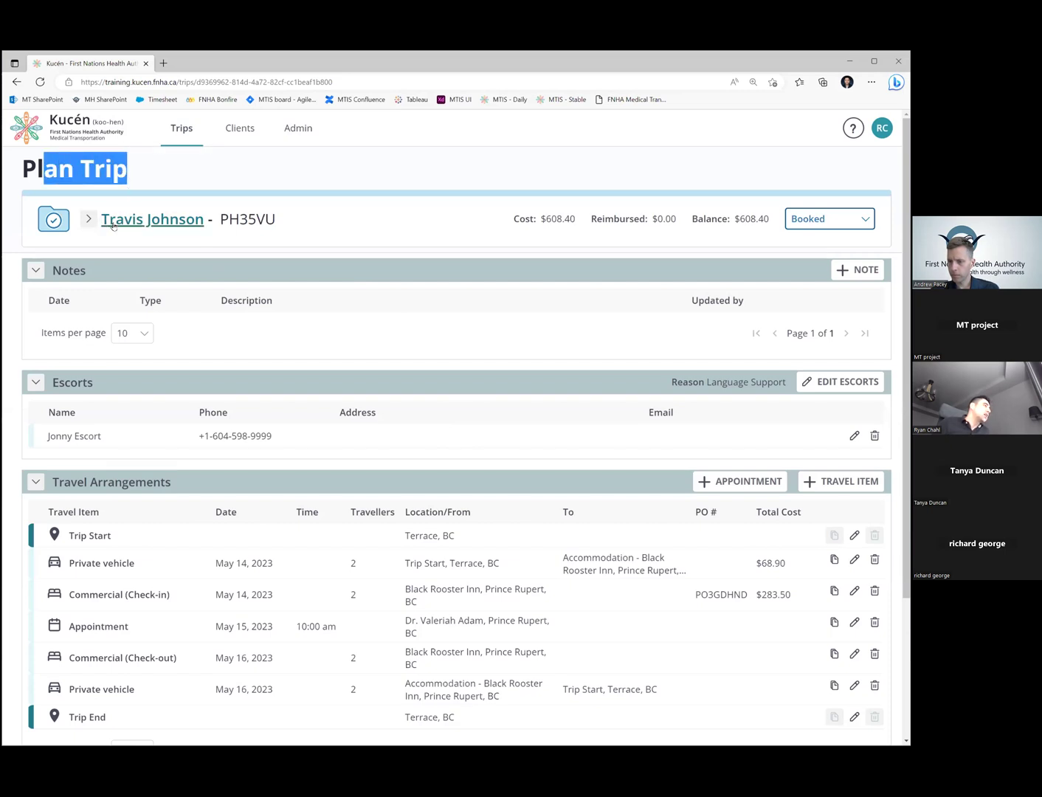
left_click(165, 176)
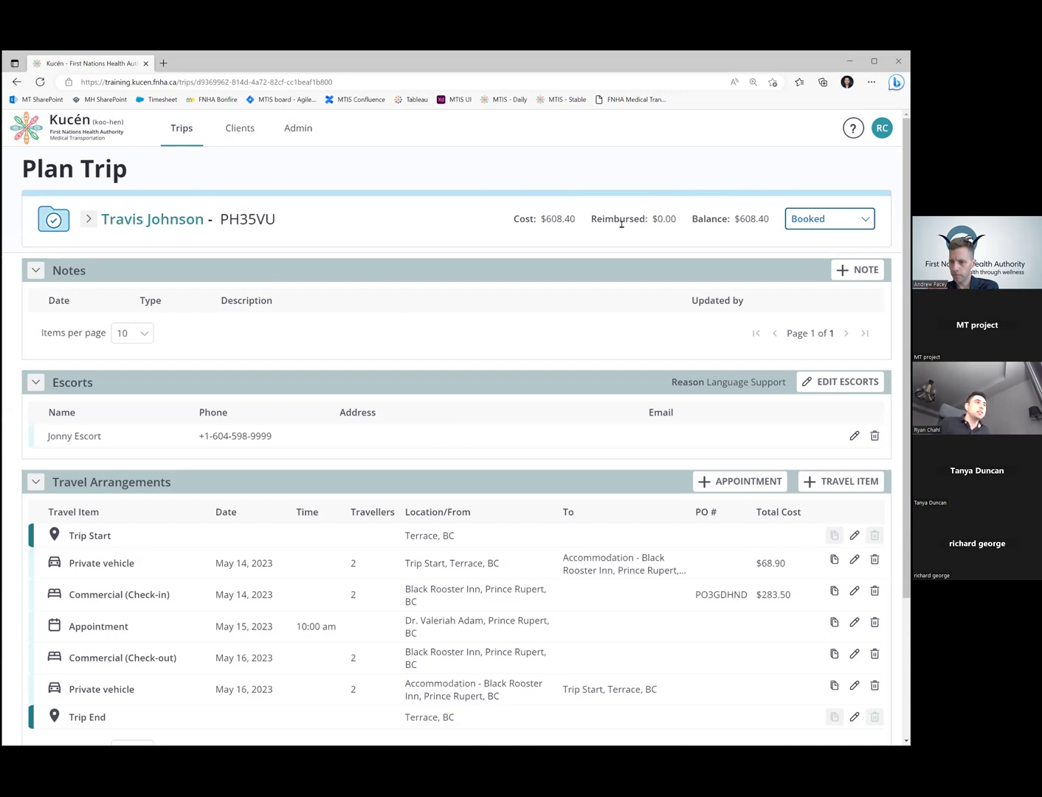
left_click_drag(525, 220, 567, 219)
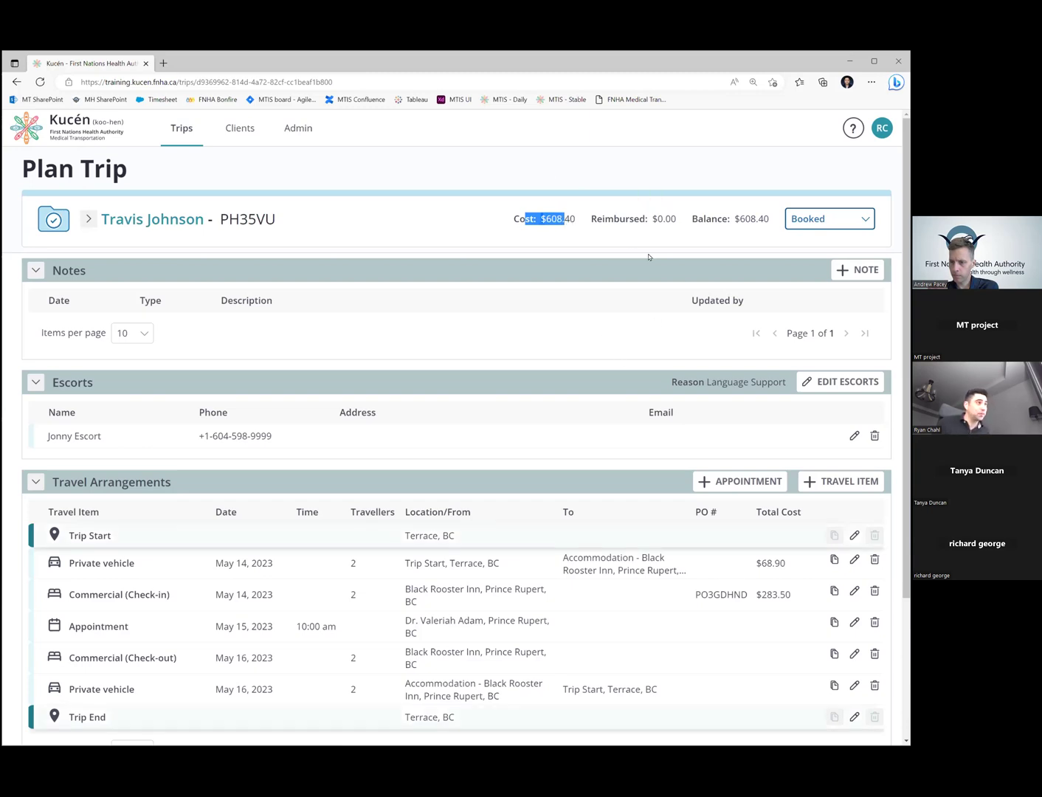
left_click(613, 219)
left_click_drag(590, 218, 687, 237)
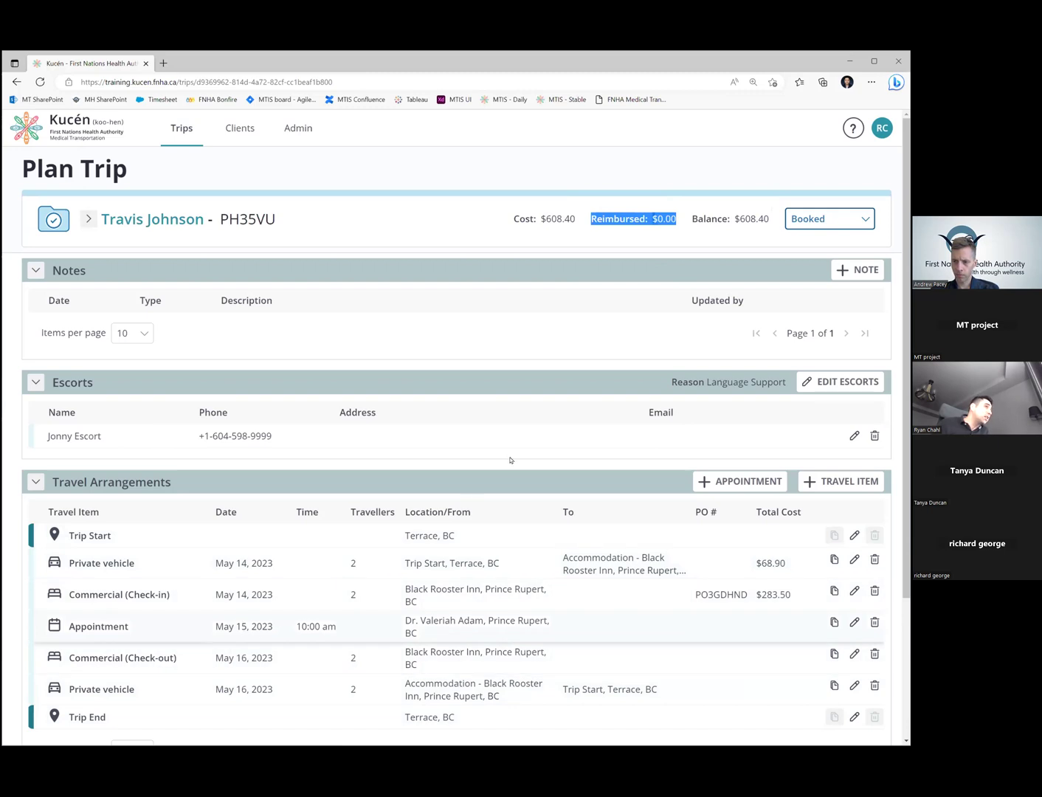
left_click(639, 225)
left_click_drag(596, 218, 752, 222)
left_click(696, 223)
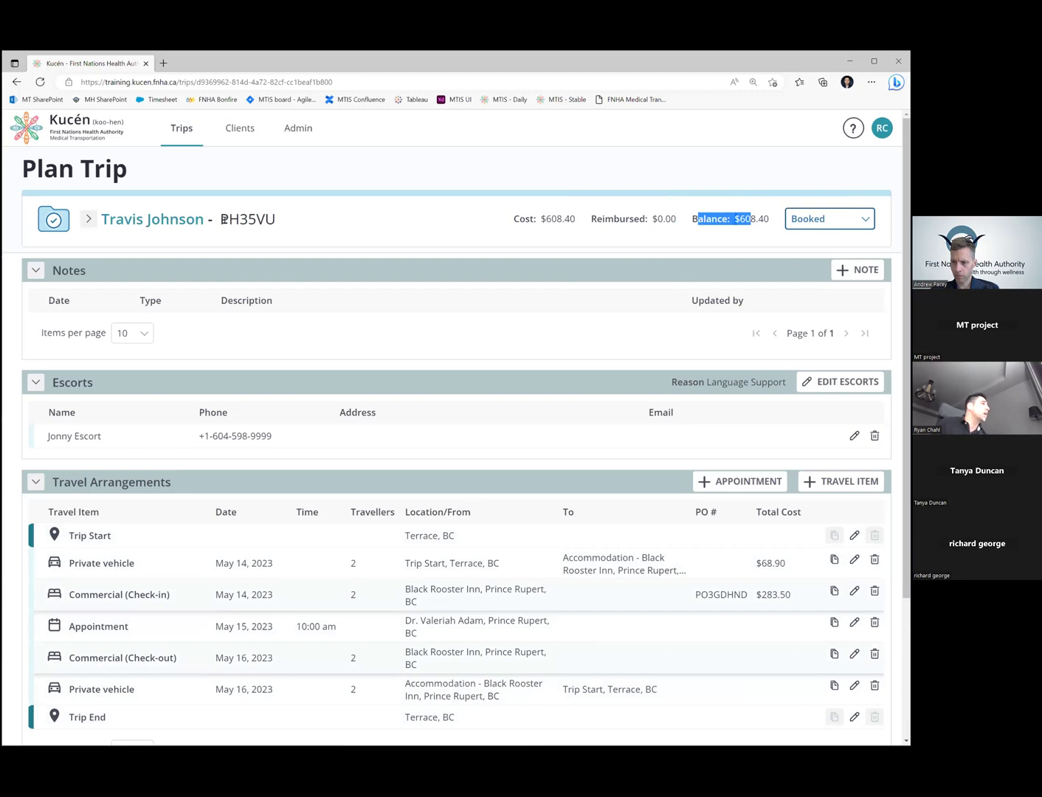
left_click_drag(223, 219, 286, 223)
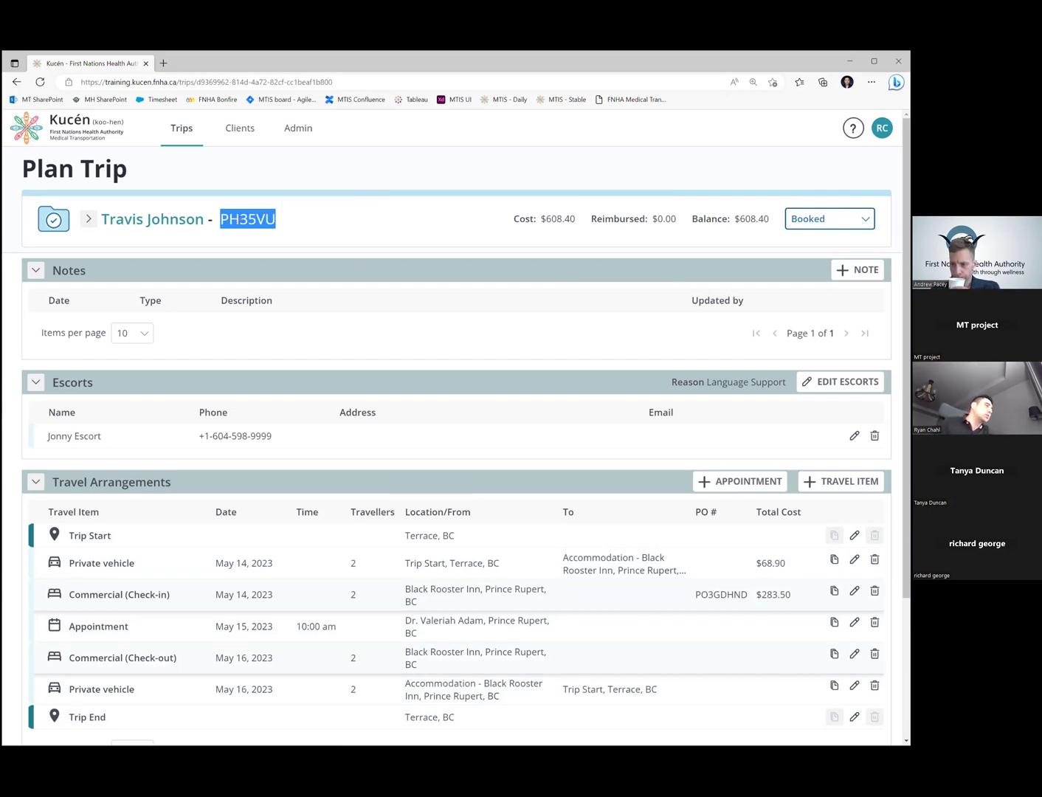
left_click(256, 219)
left_click_drag(220, 219, 276, 220)
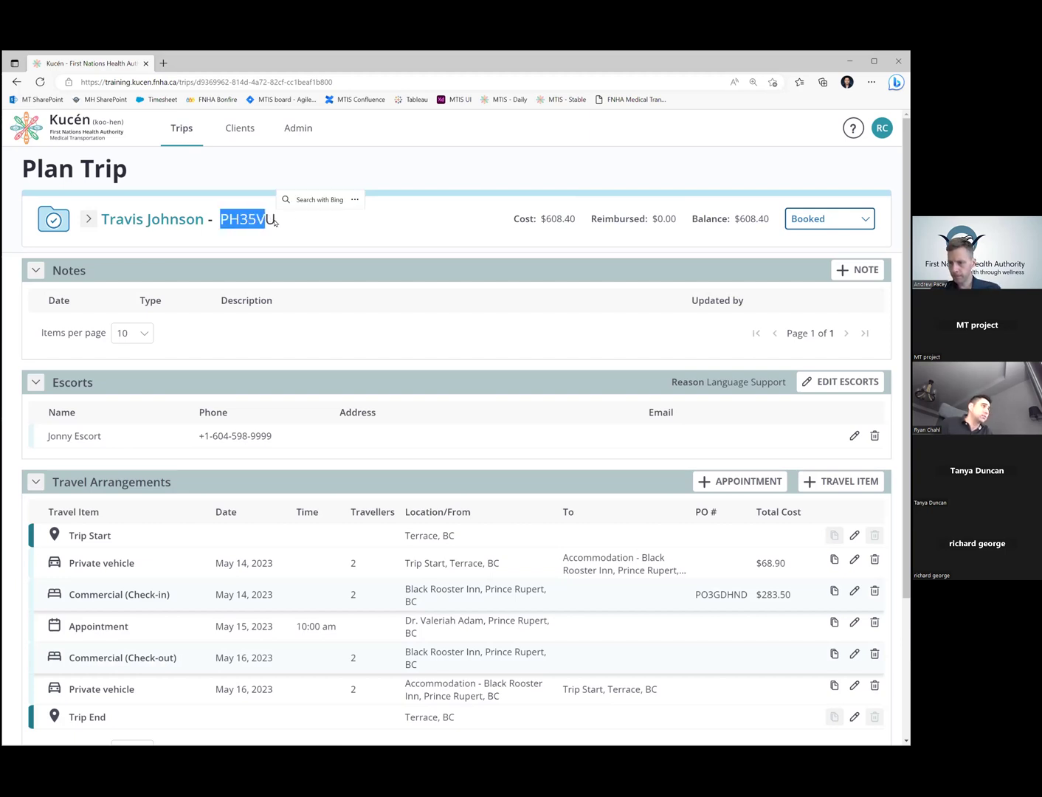
left_click(280, 221)
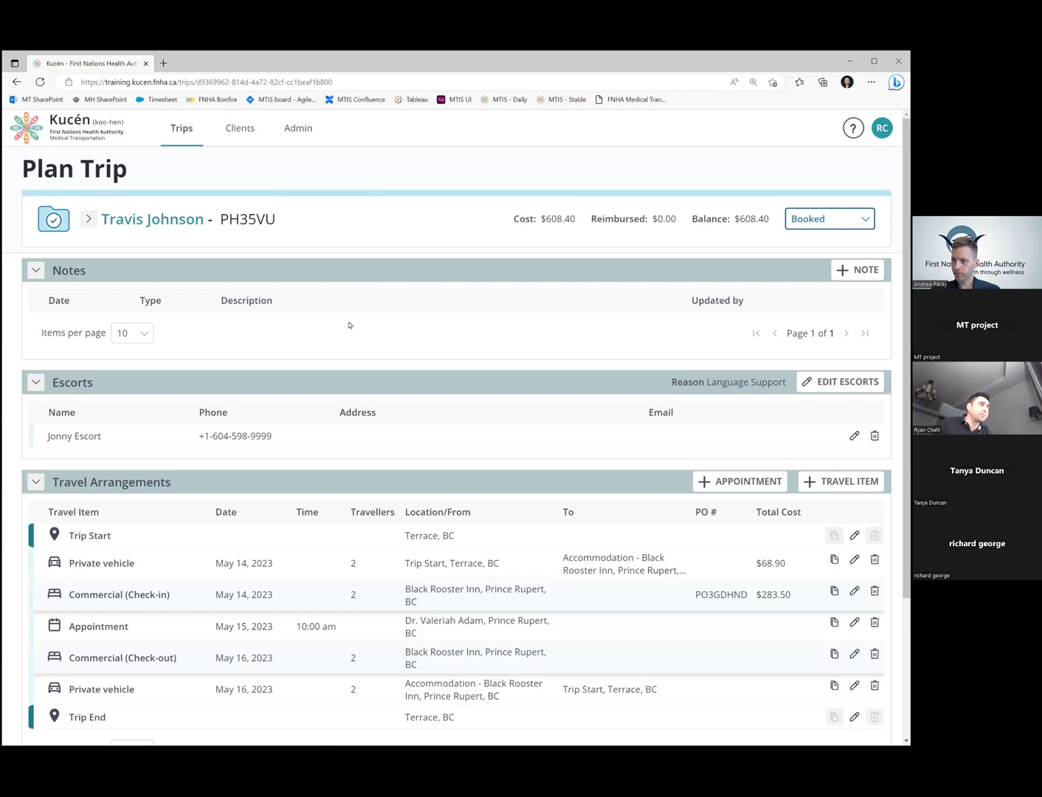
scroll(353, 314, "down", 2)
scroll(267, 296, "up", 2)
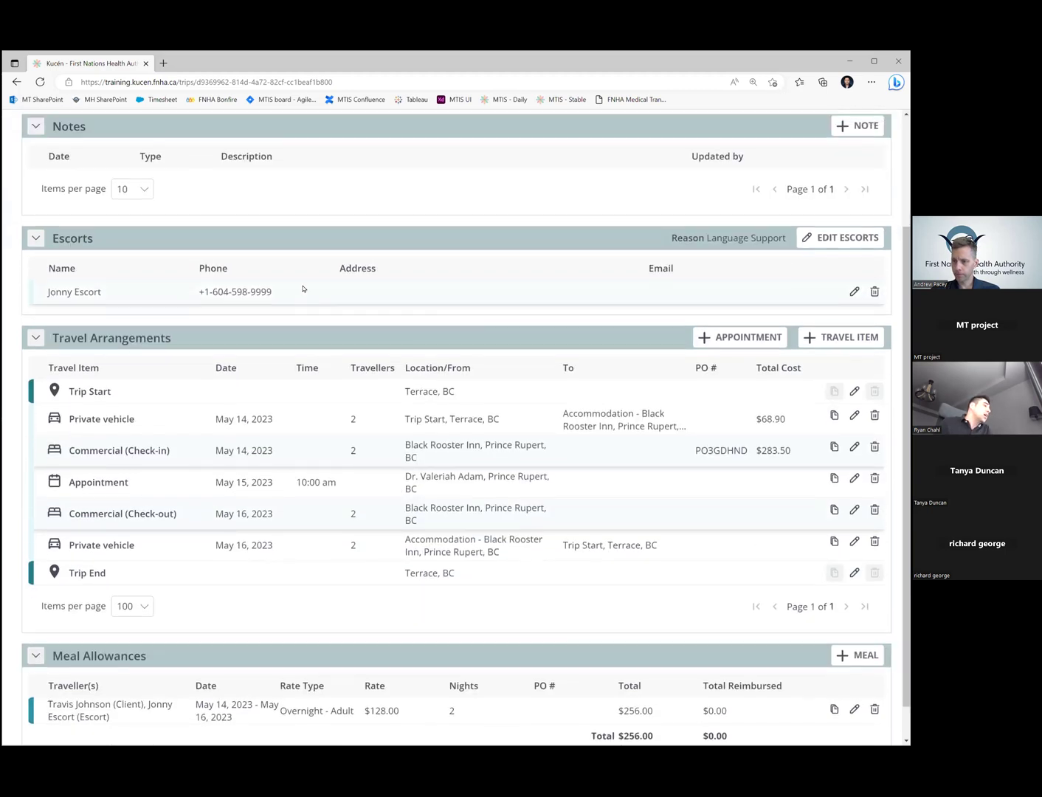
scroll(267, 296, "up", 1)
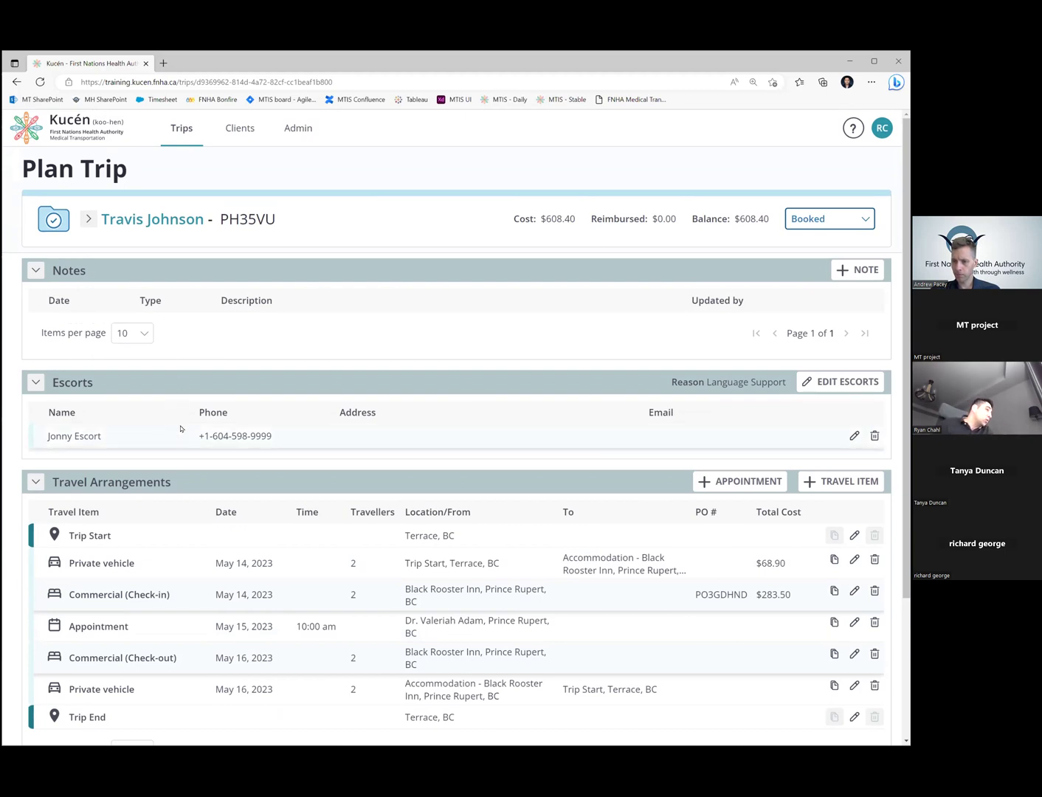
scroll(181, 433, "down", 3)
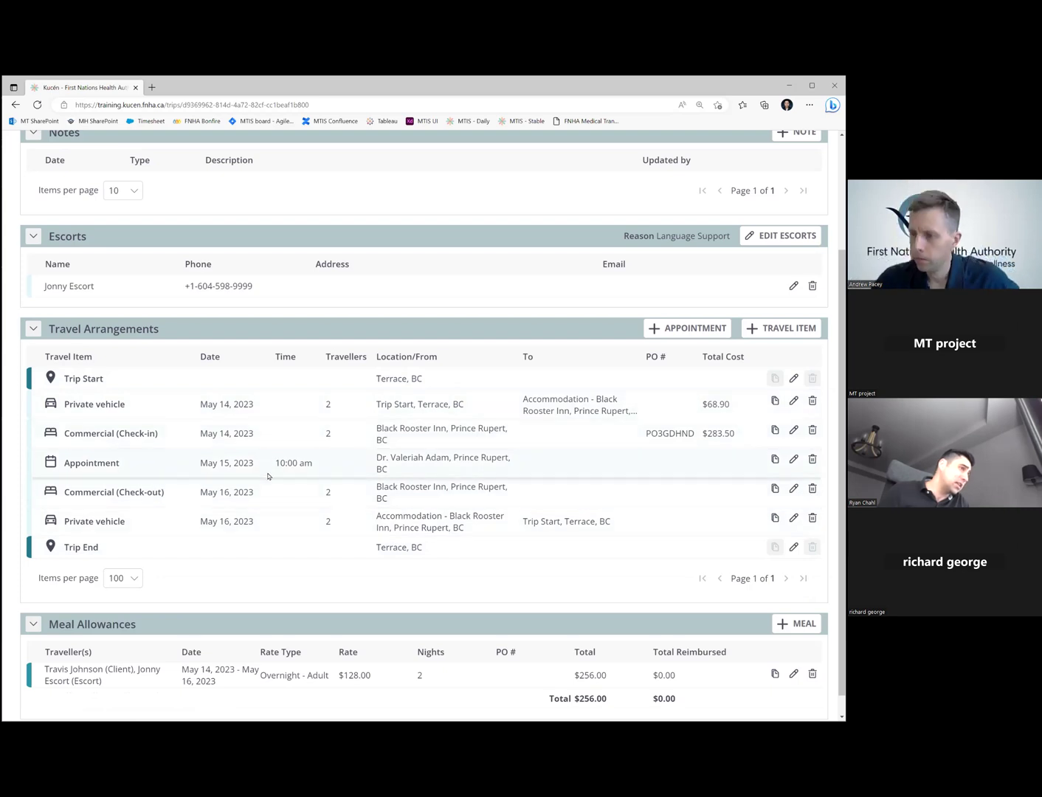
scroll(274, 467, "down", 1)
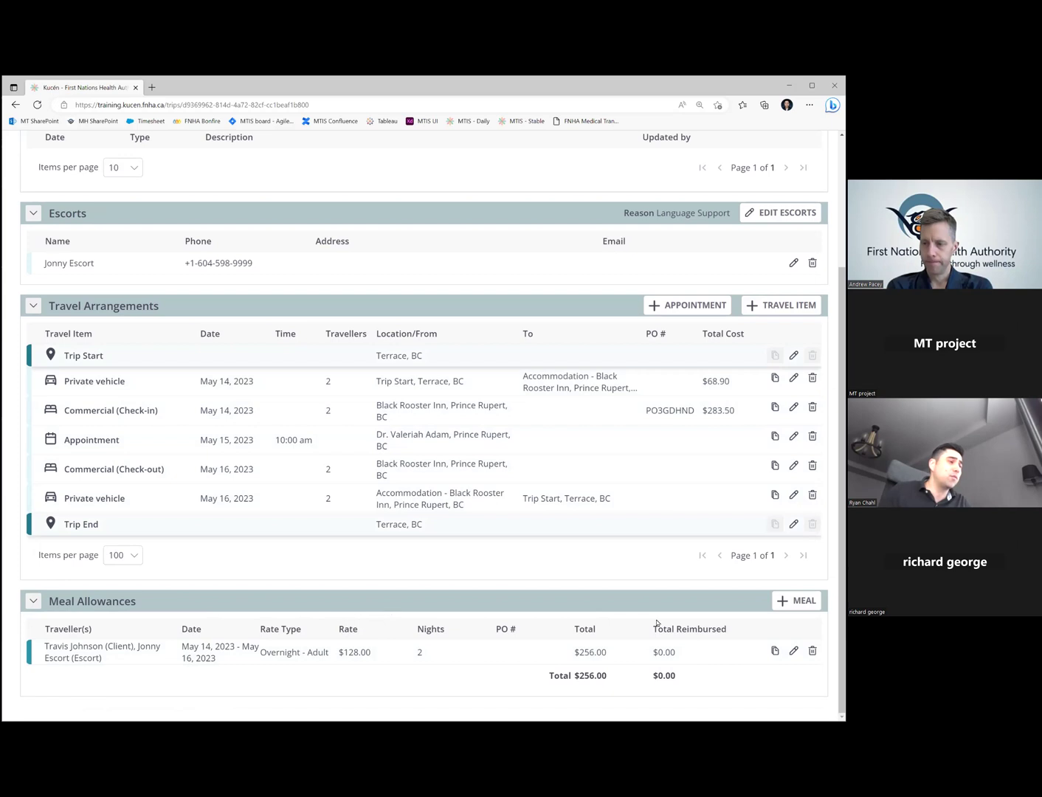
scroll(610, 586, "up", 3)
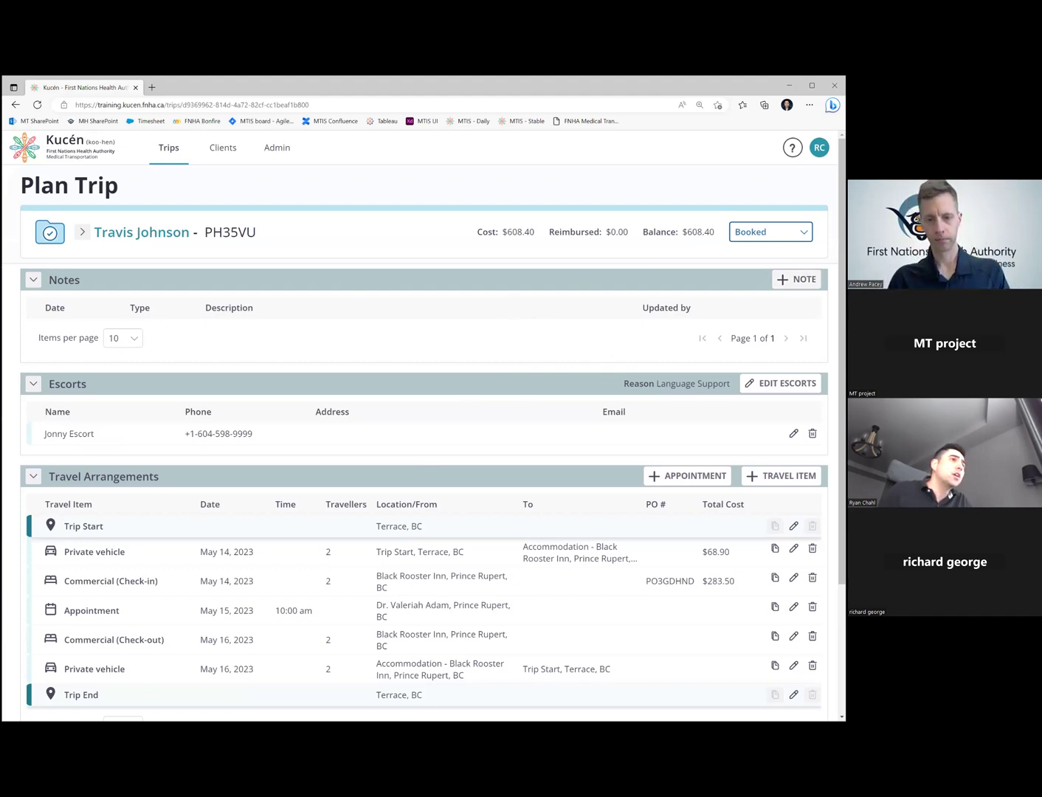
Add an Info note: 'The client has requested the hotel to be informed of XYZ'
left_click(797, 279)
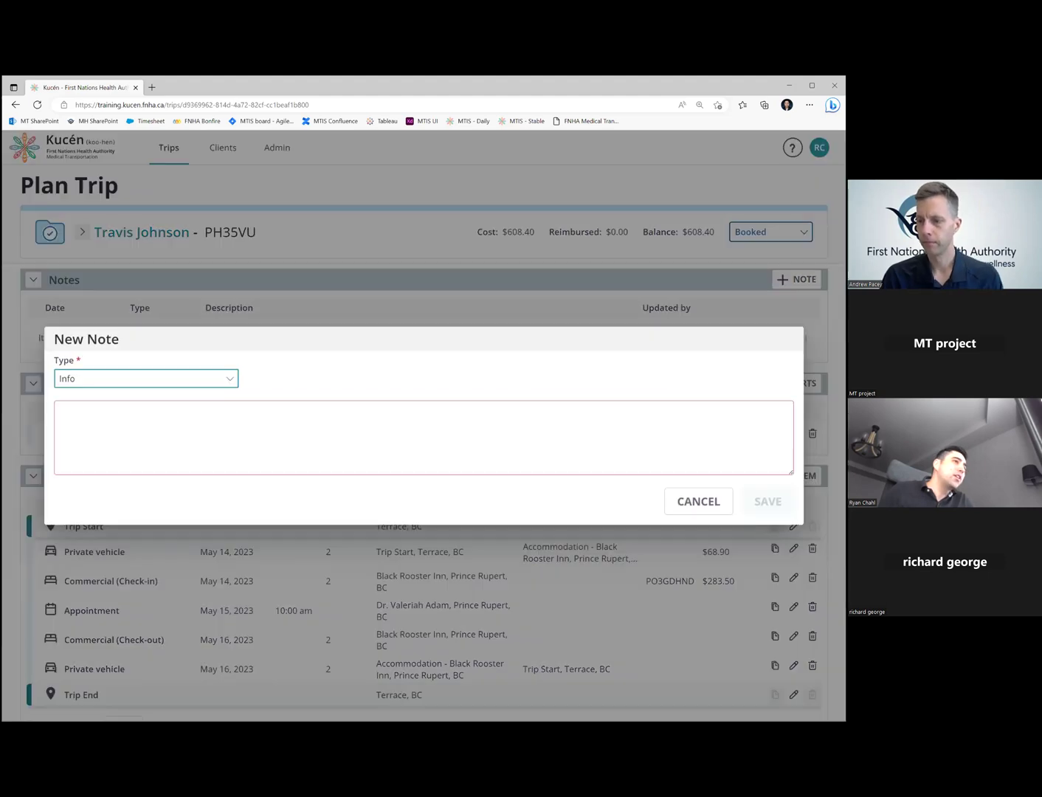
key("Escape")
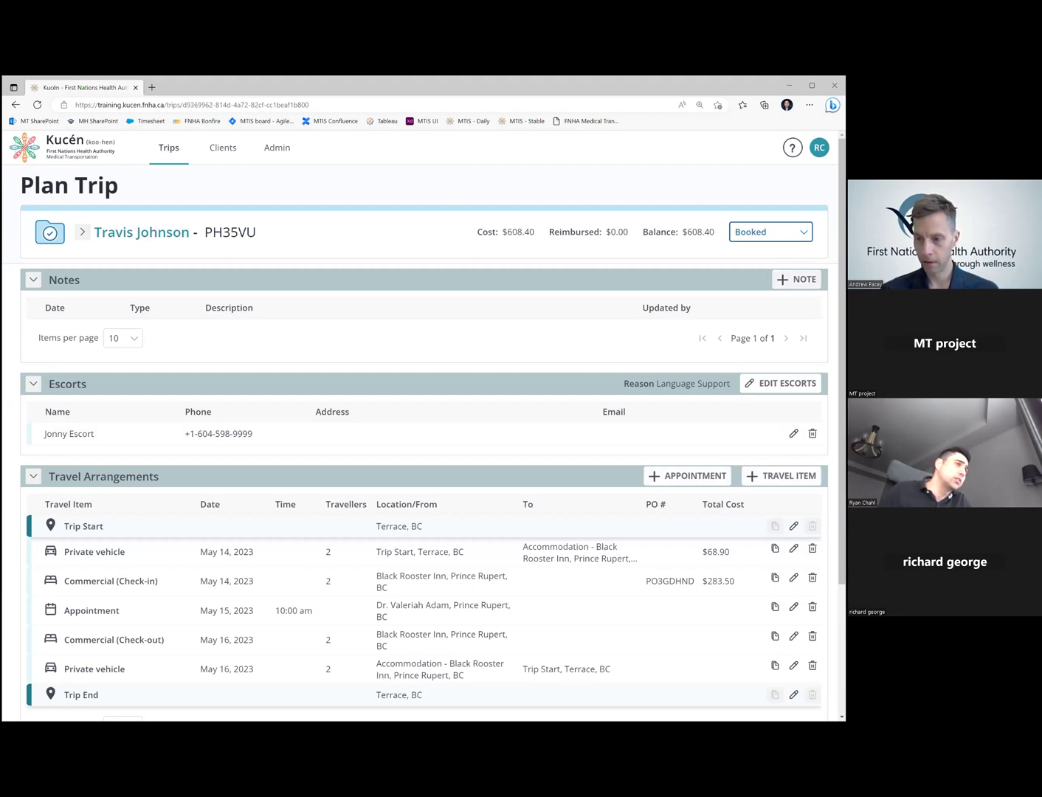
left_click(796, 280)
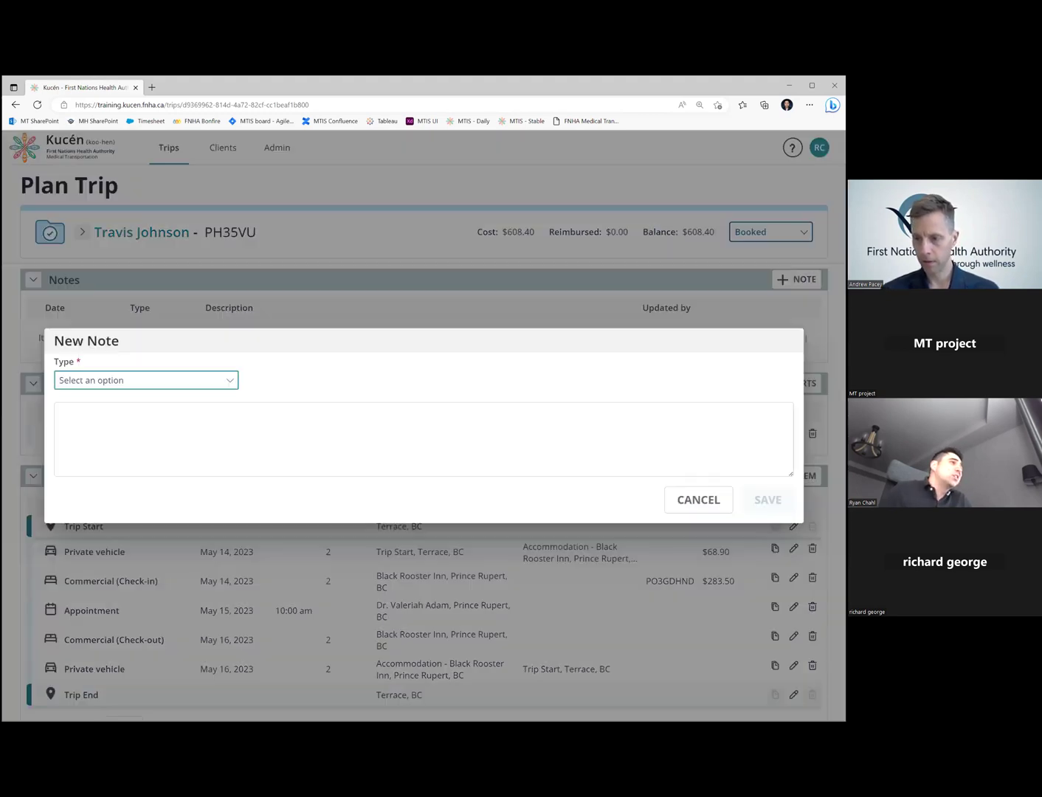
left_click(157, 385)
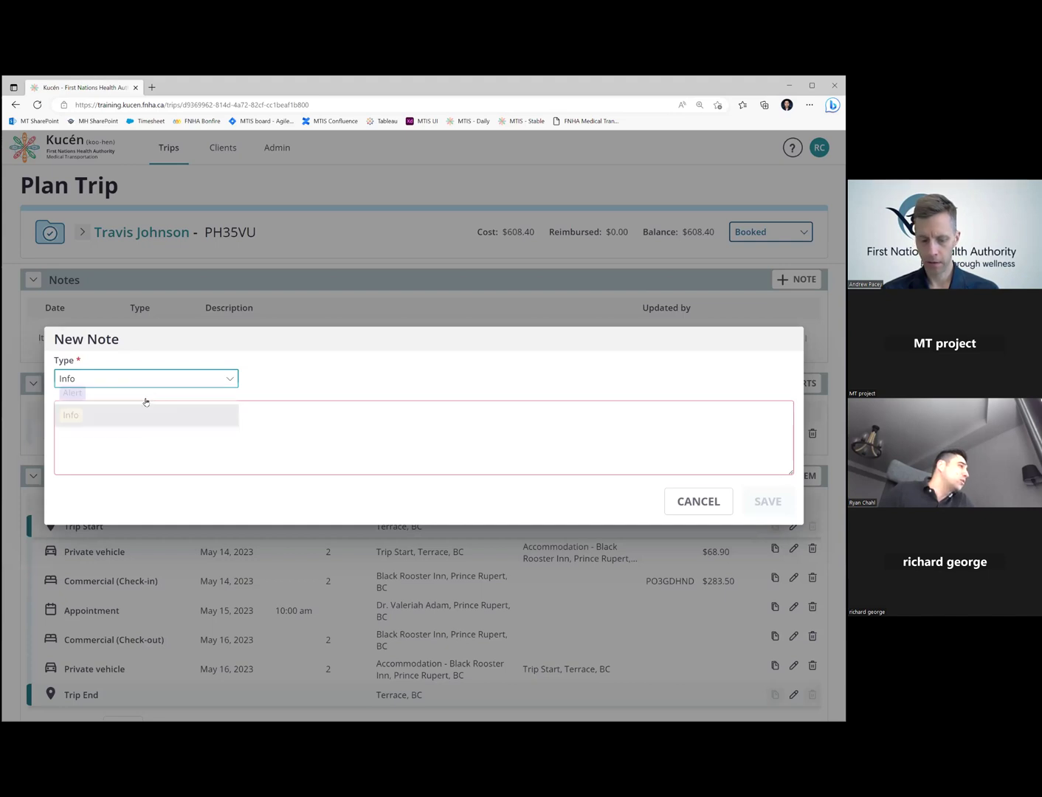
left_click(81, 398)
left_click(100, 378)
left_click(88, 420)
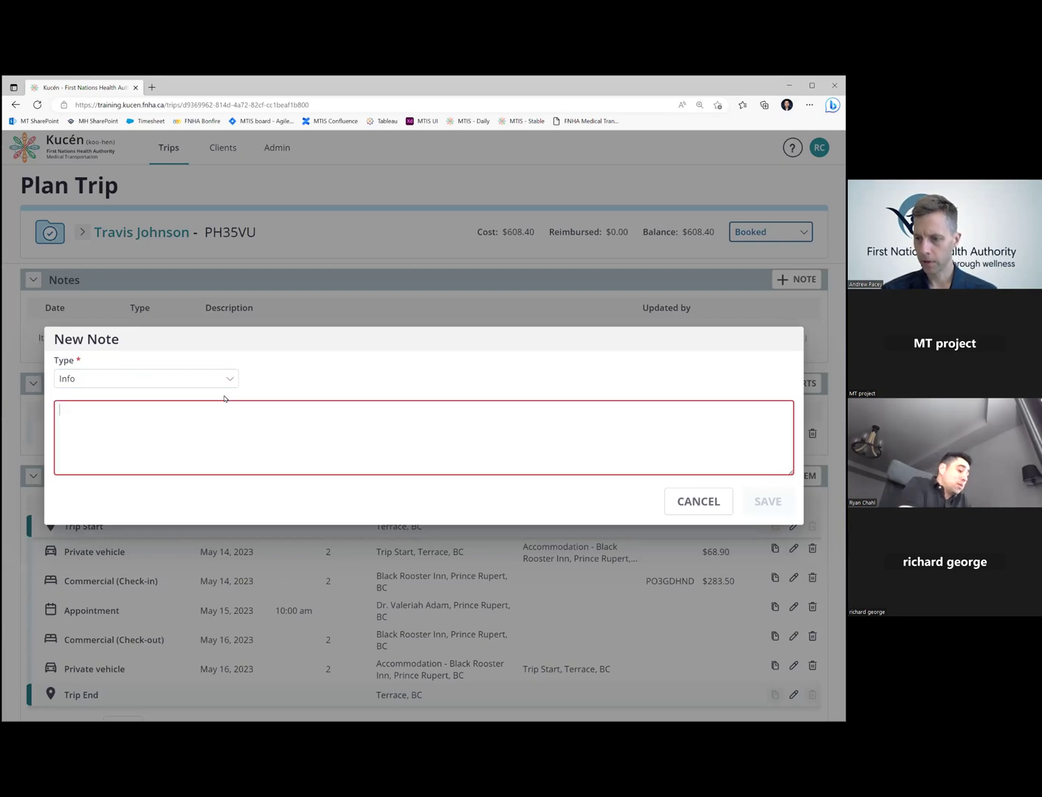
type("The cl")
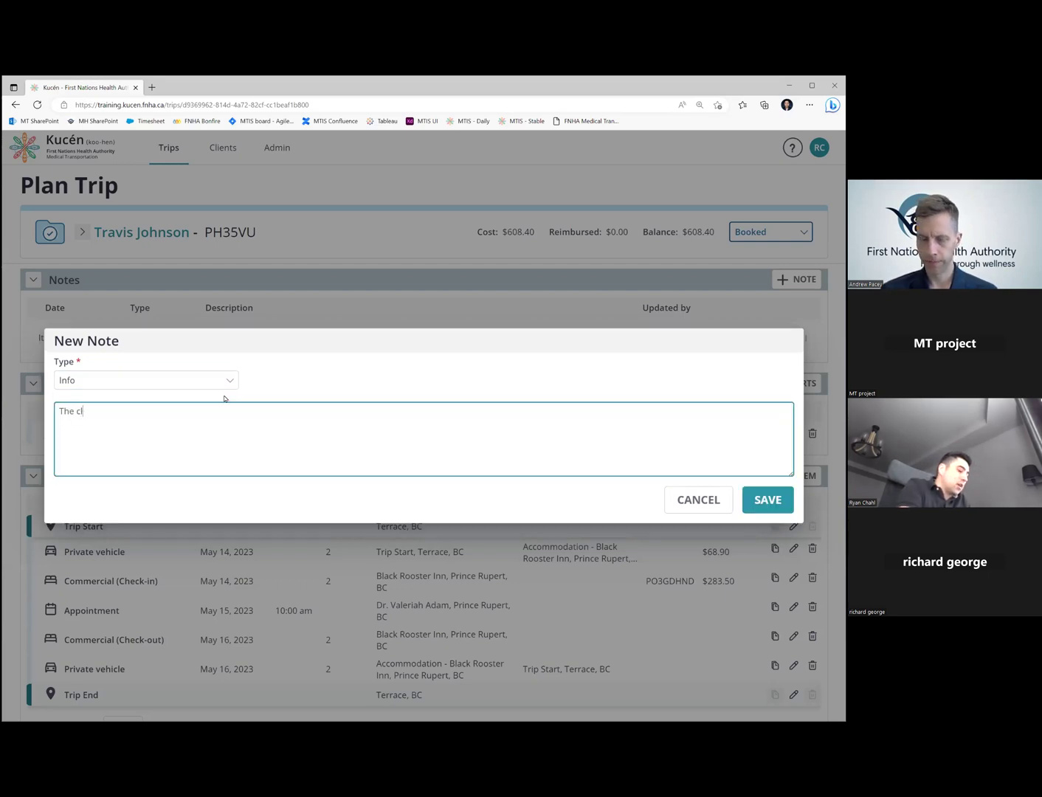
type("ient has requested ")
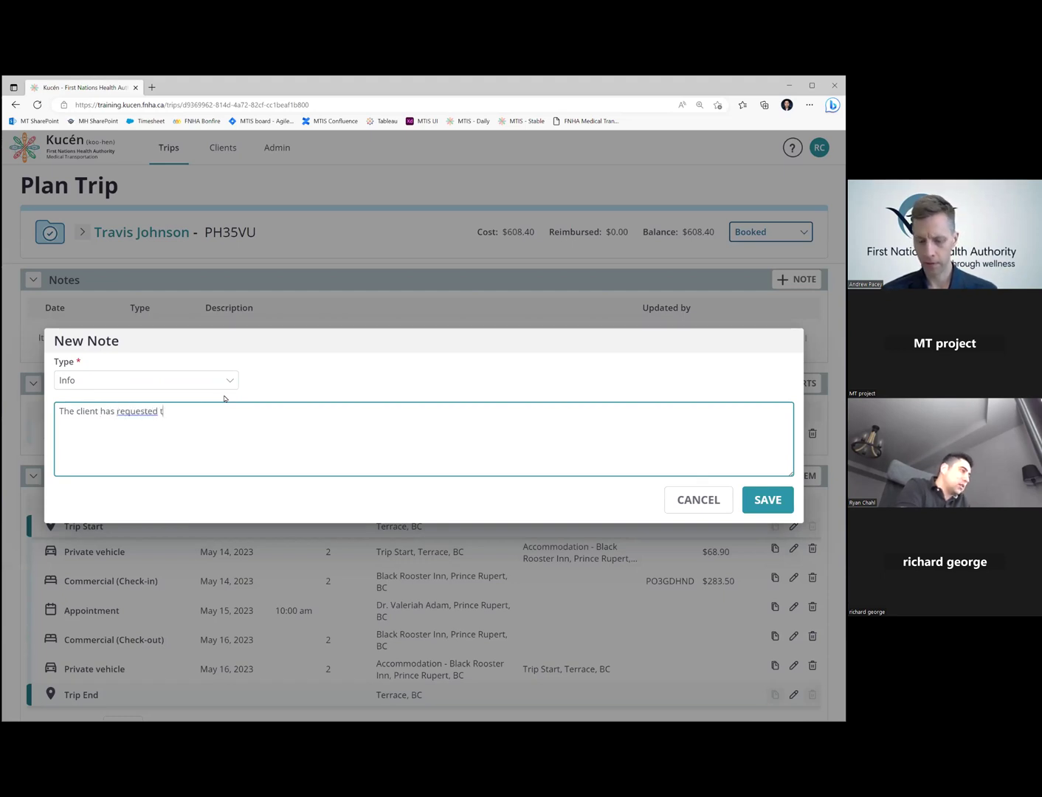
type("the hotel ")
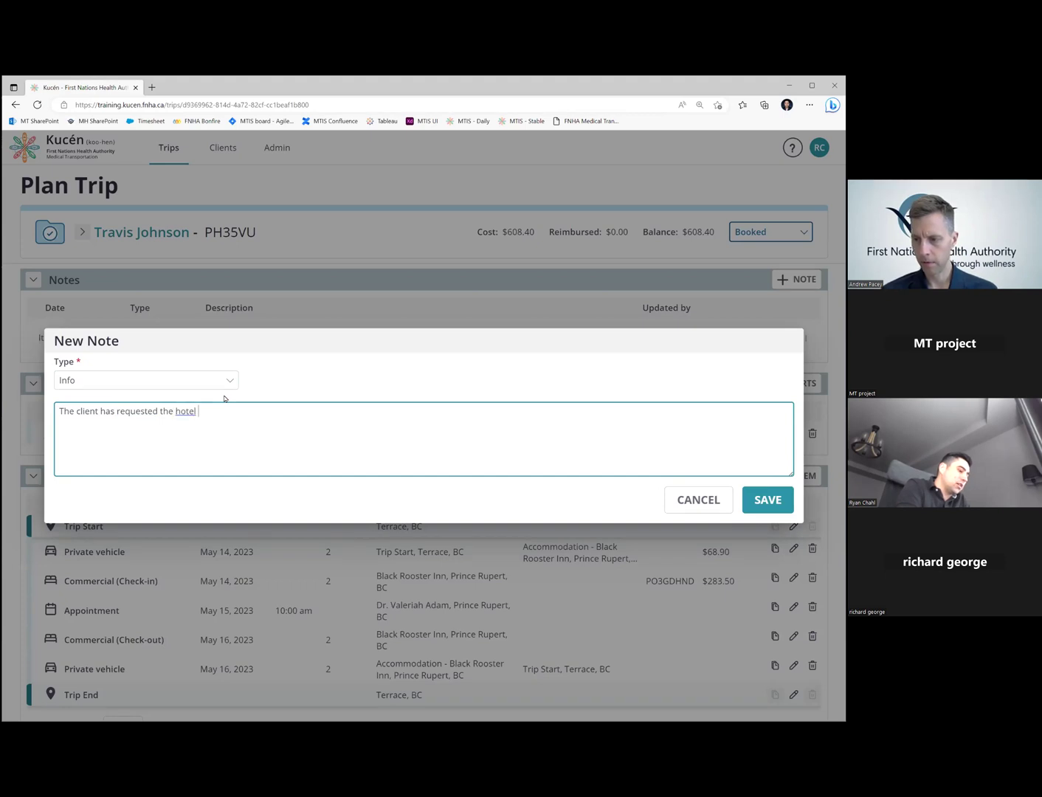
type("to be informed of XYZ")
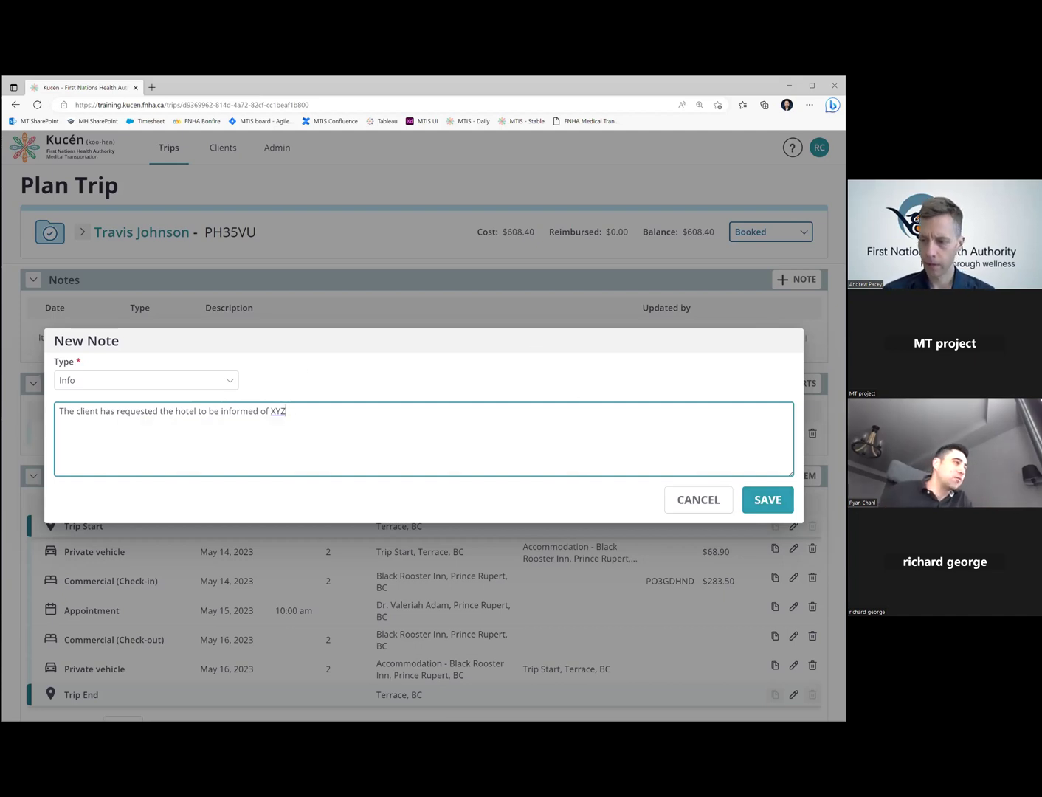
key("Tab")
key("Tab")
key("Return")
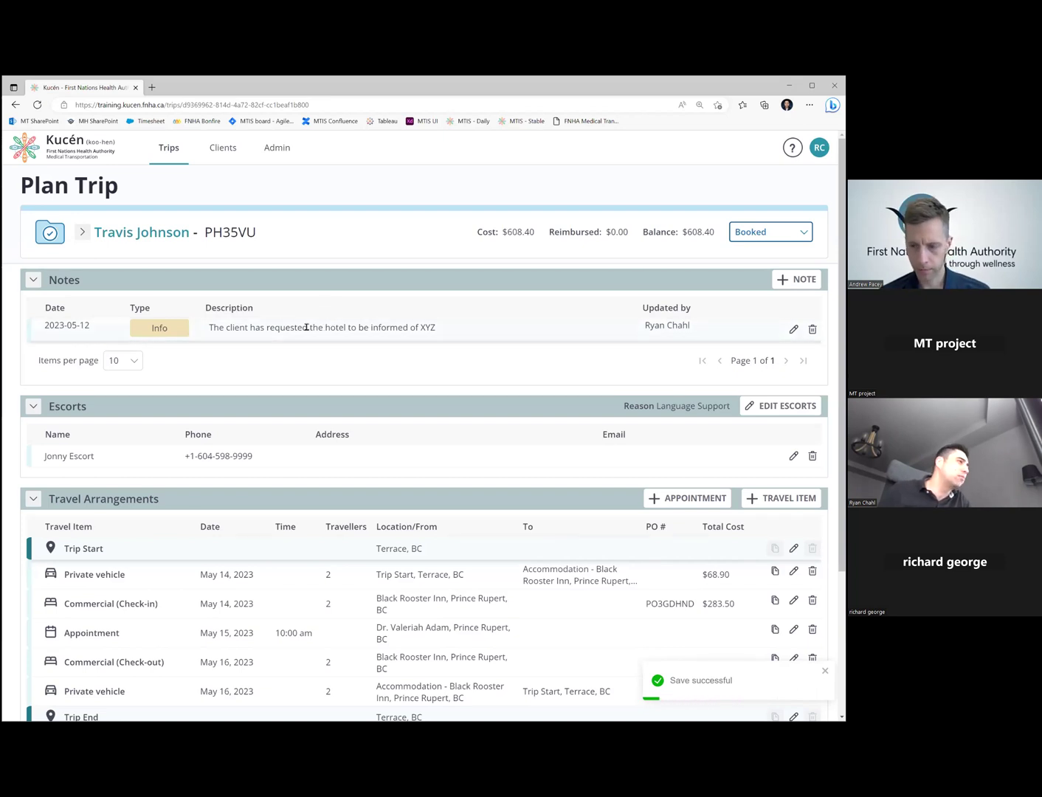
scroll(295, 347, "down", 3)
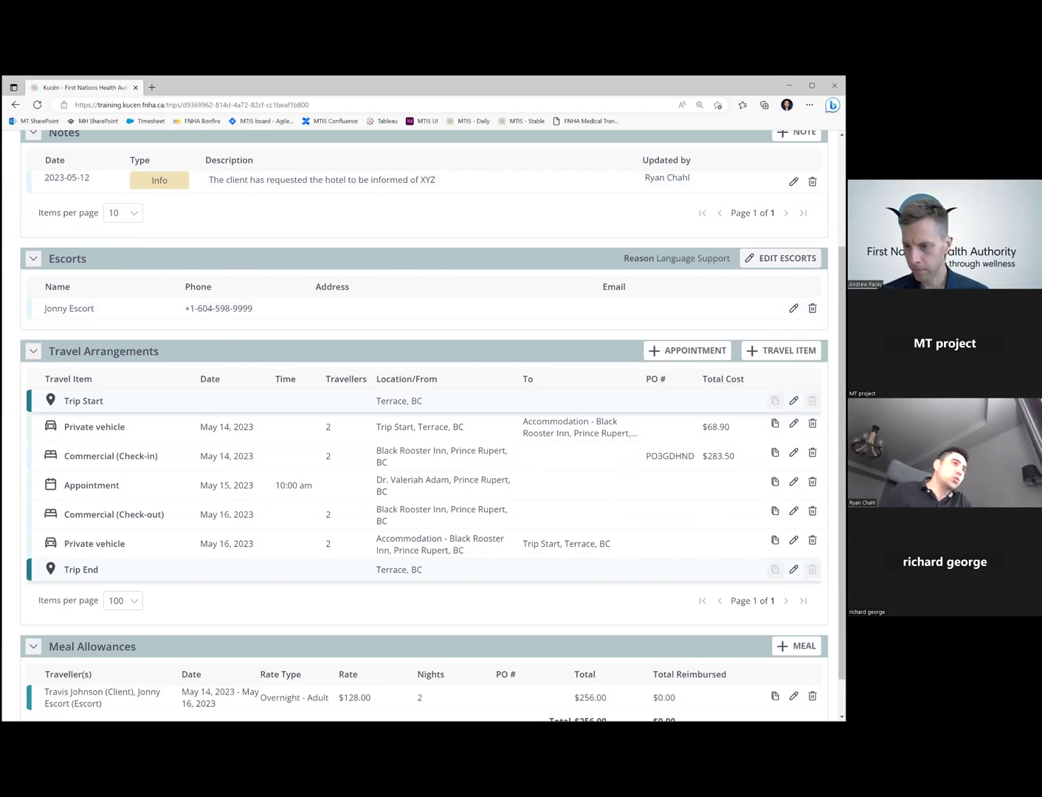
left_click(781, 258)
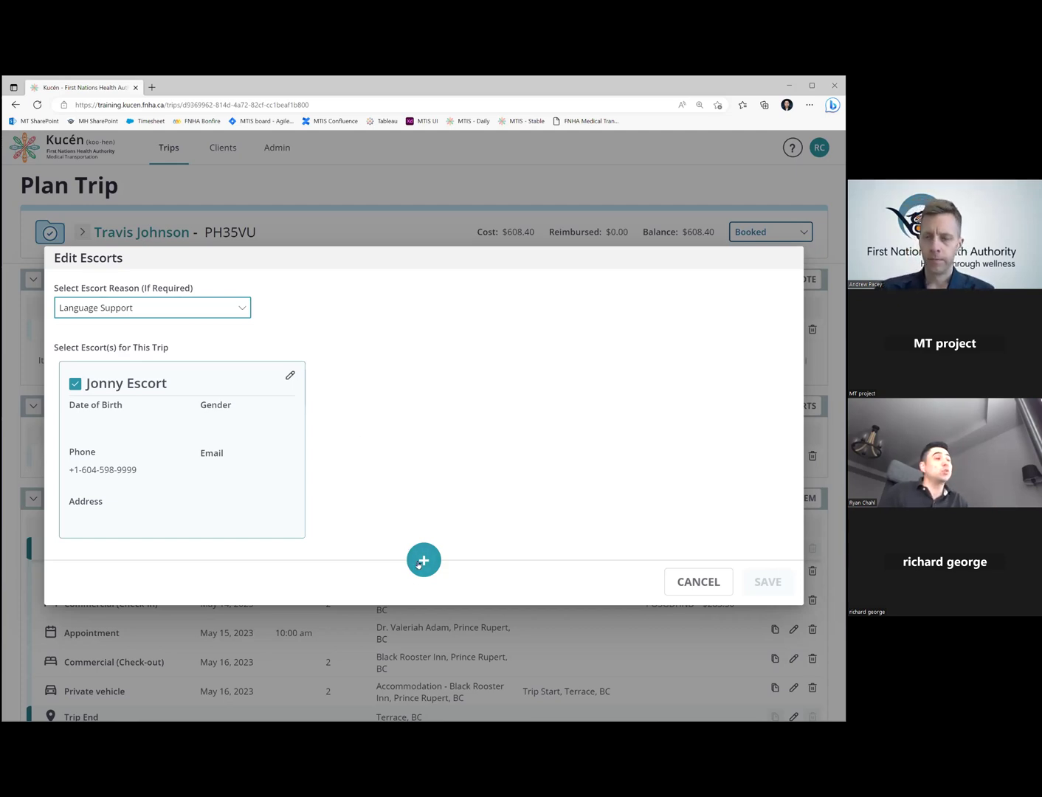
Create a second escort record with the escort's first and last name
left_click(419, 562)
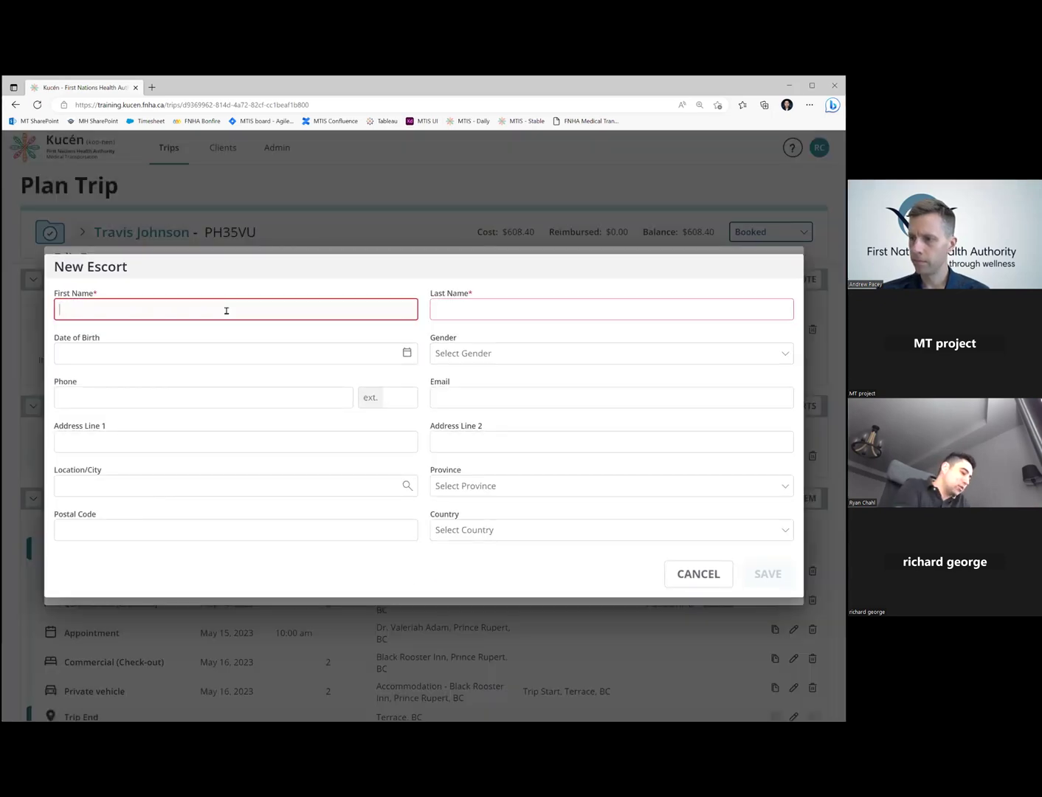
left_click(226, 311)
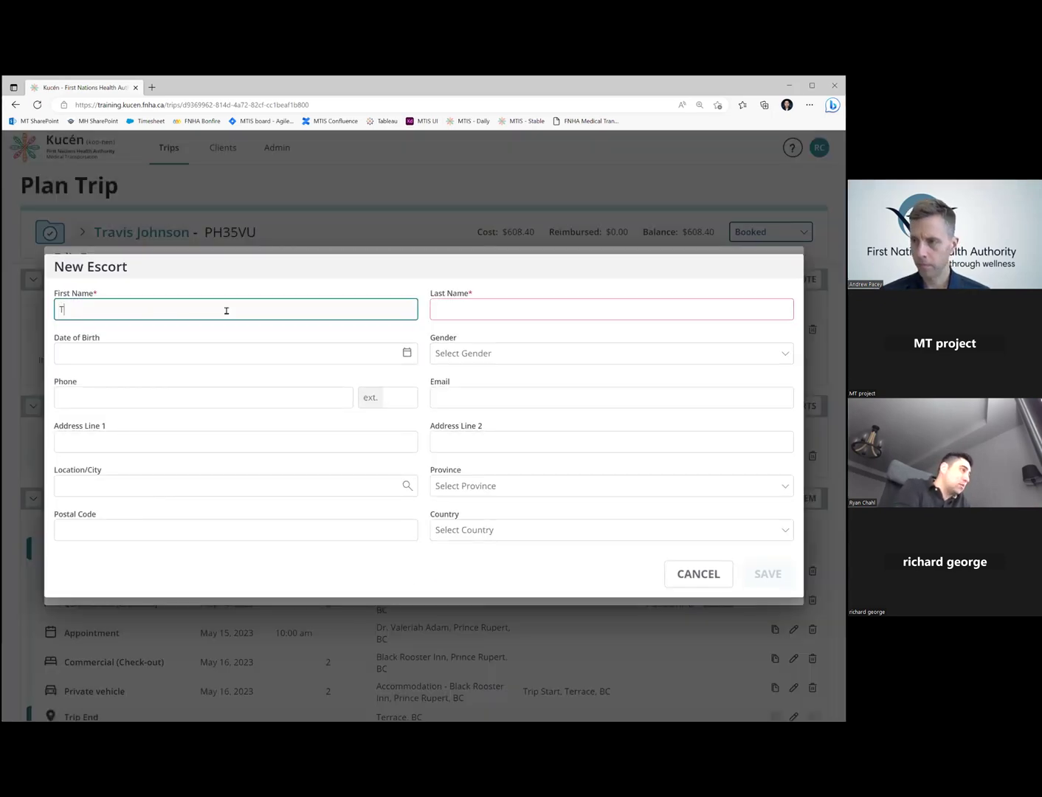
left_click(464, 305)
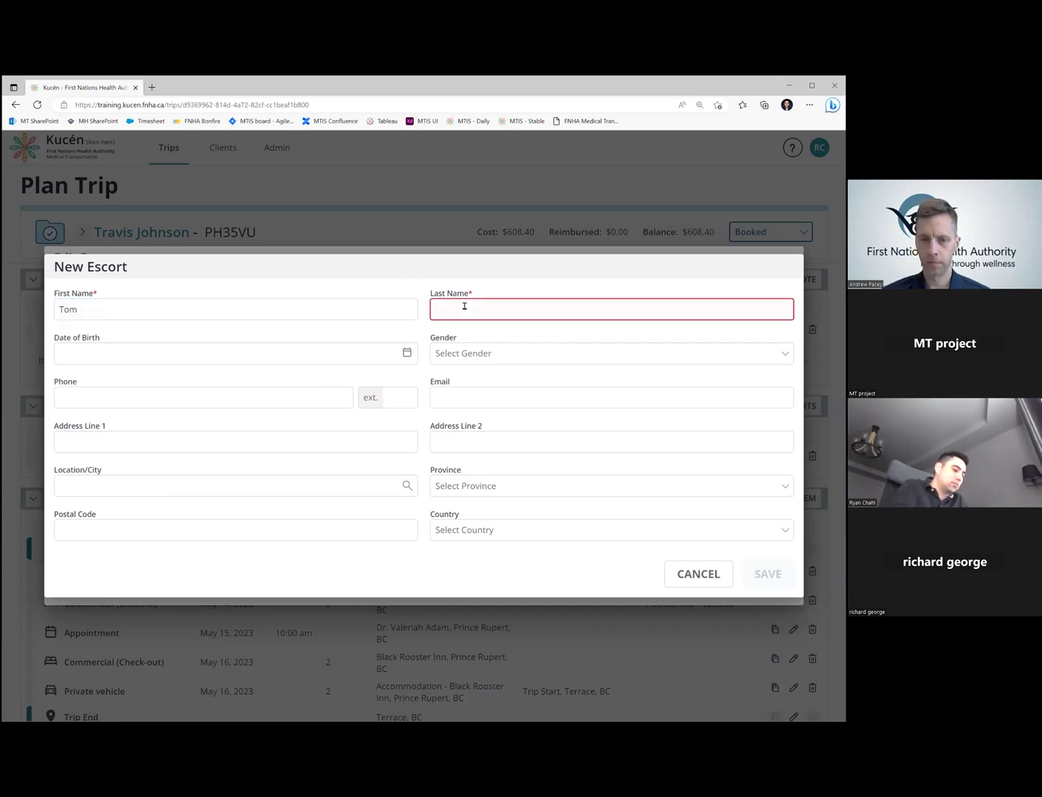
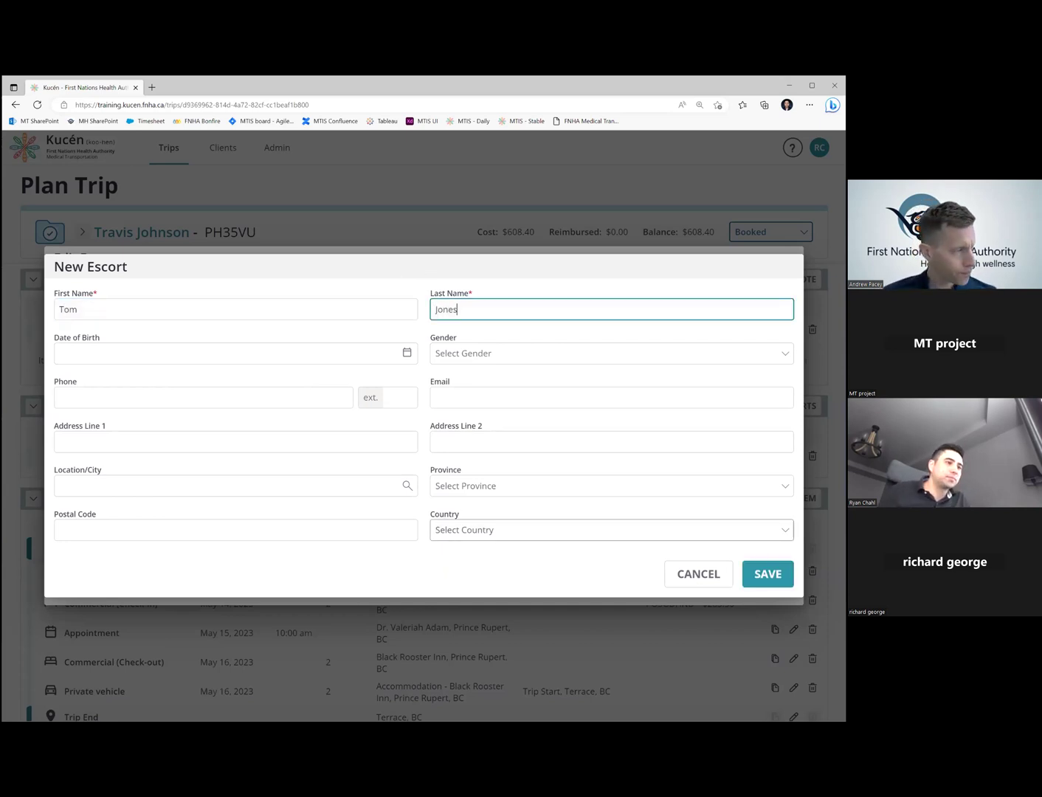
key("Return")
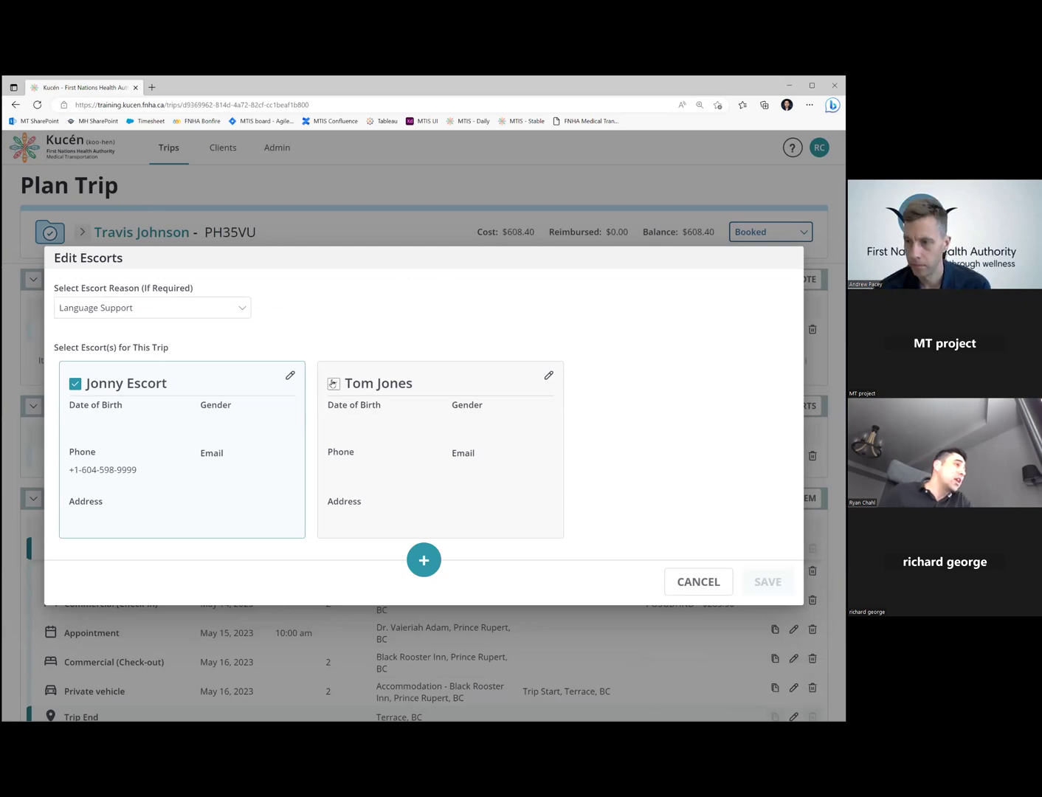
left_click(333, 384)
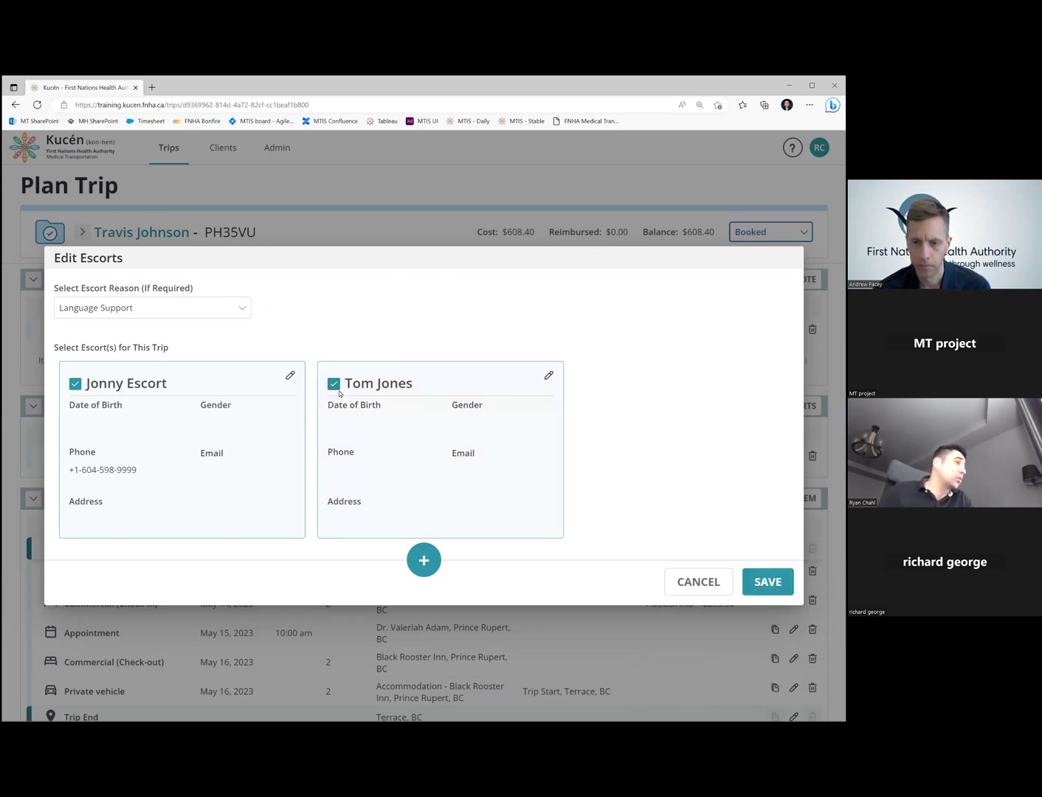
left_click(334, 383)
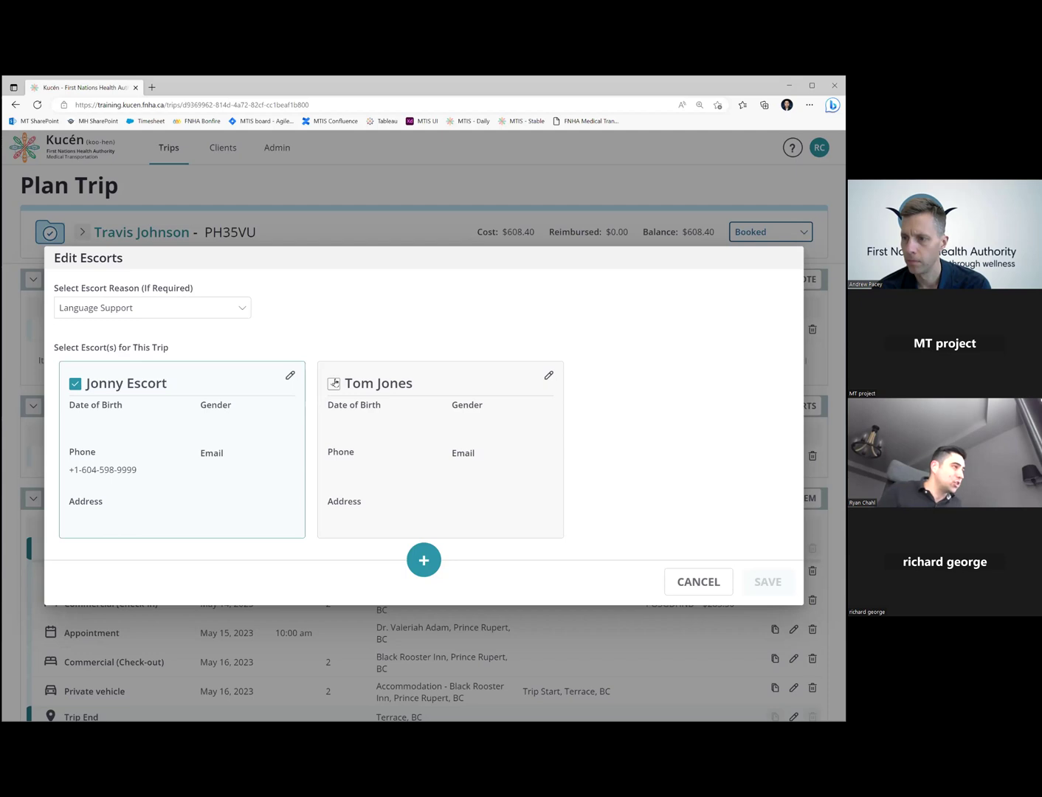
left_click(334, 384)
left_click(337, 383)
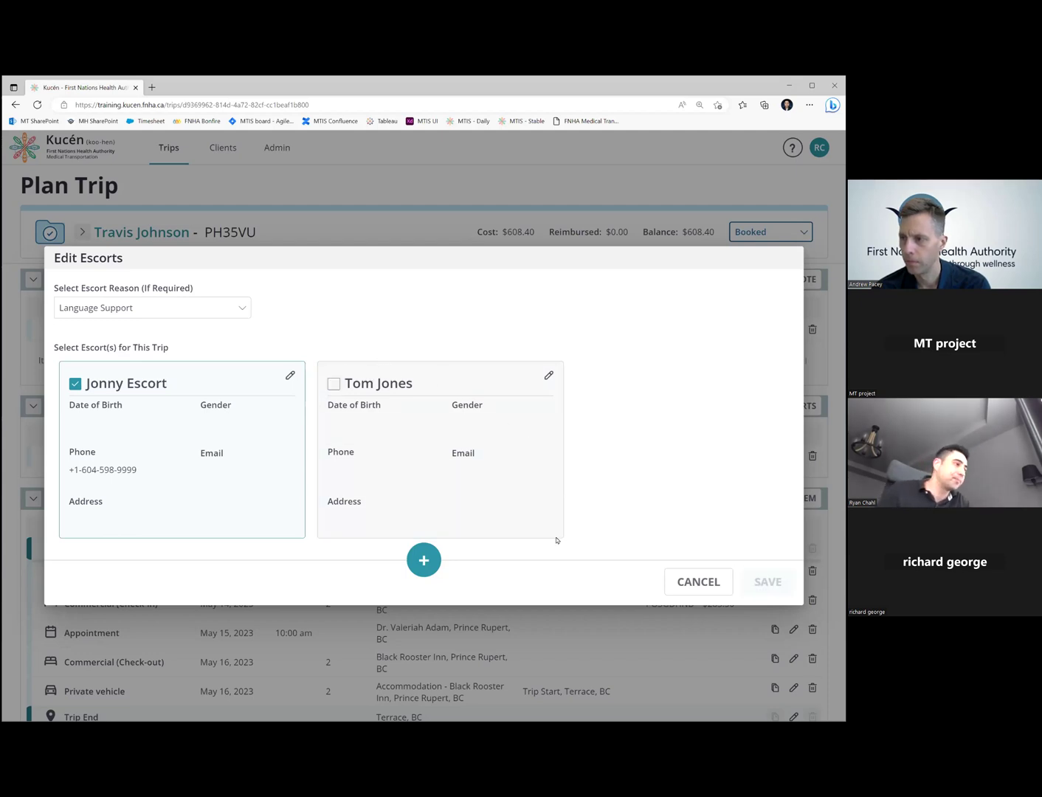
key("Escape")
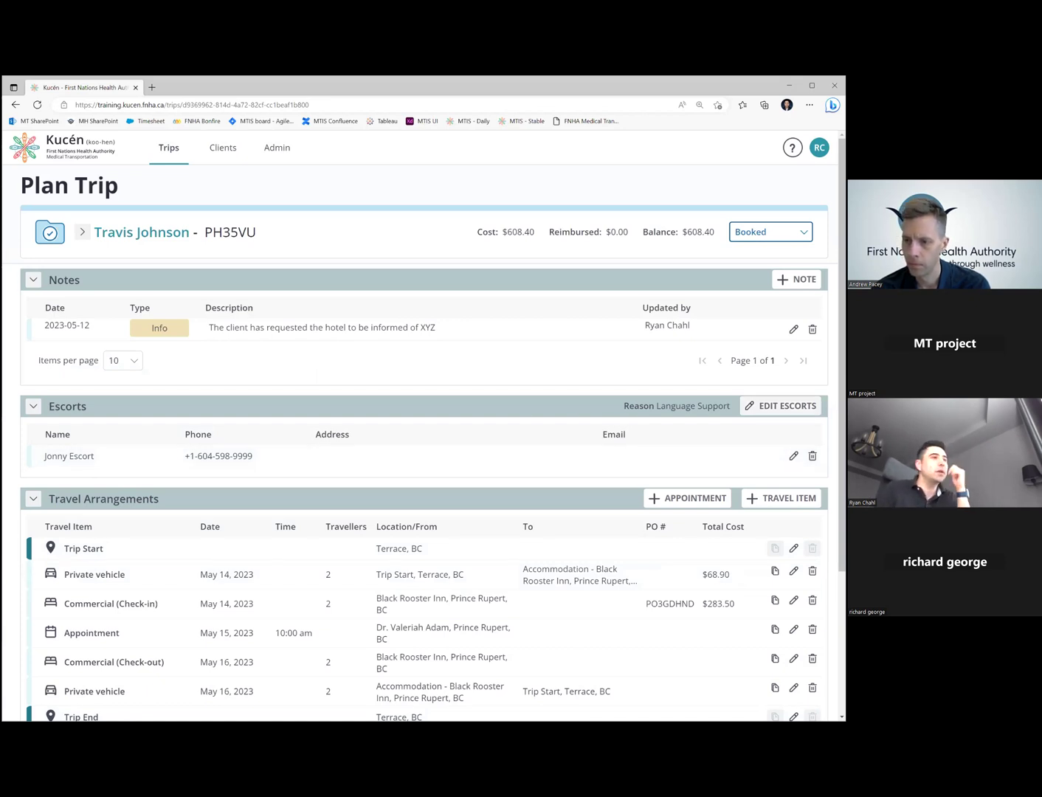
left_click(781, 406)
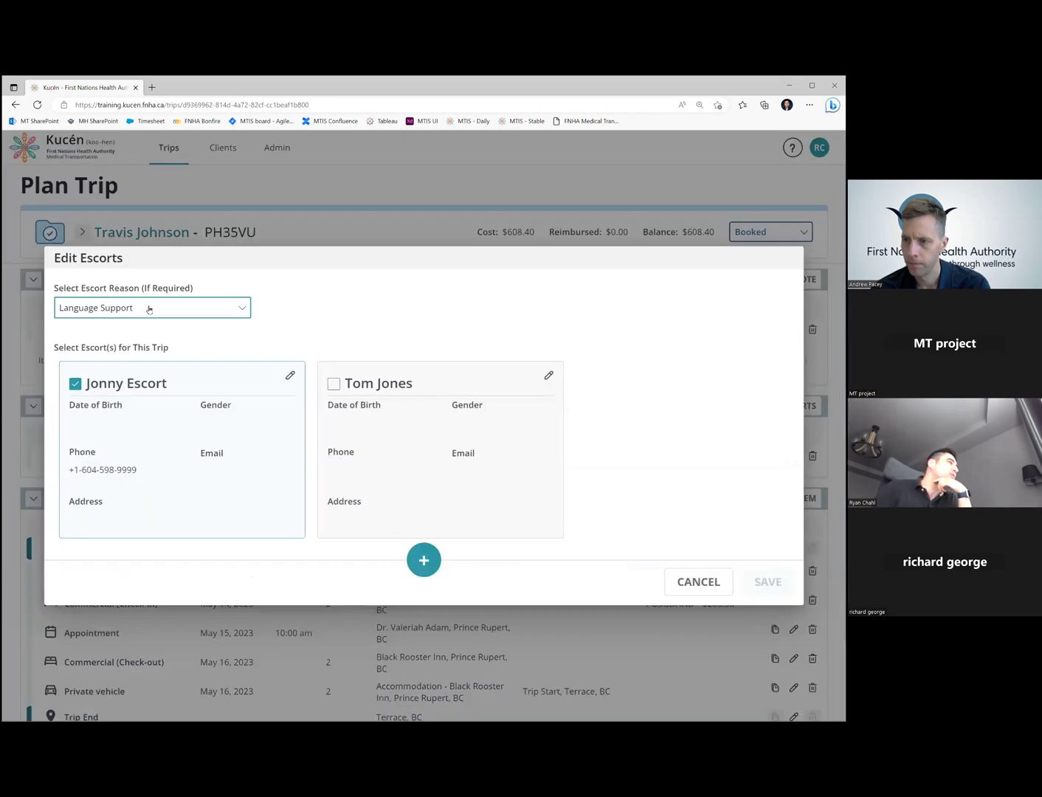
left_click(151, 308)
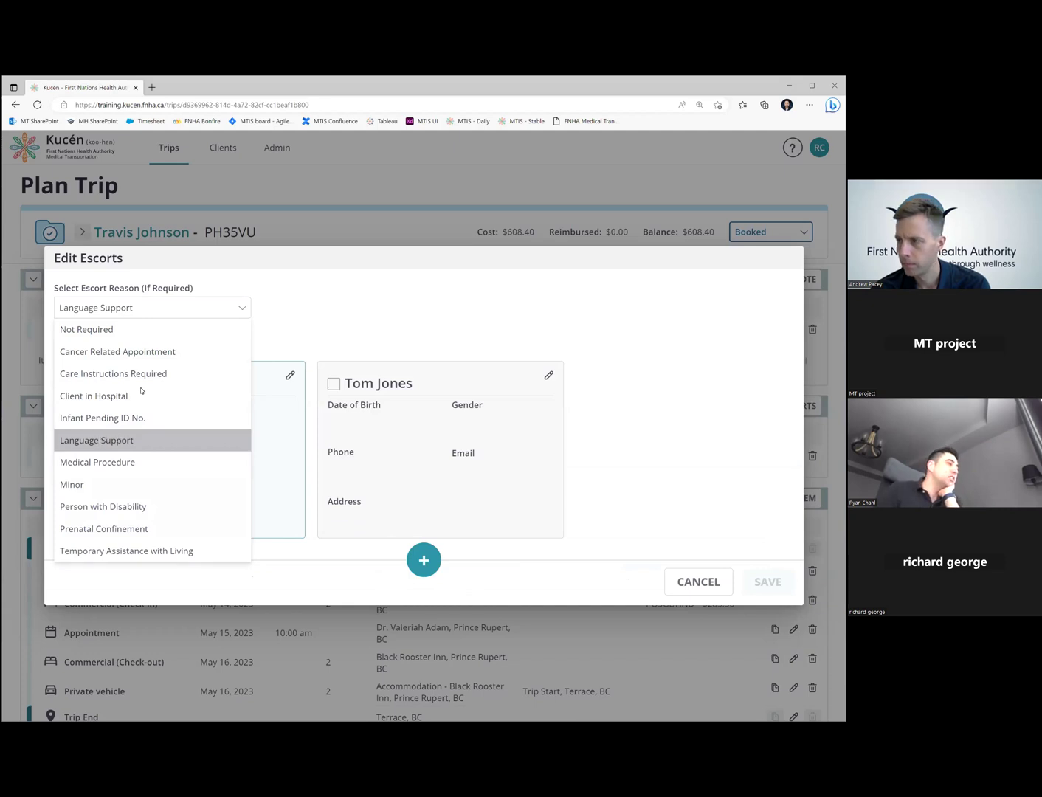
left_click(99, 306)
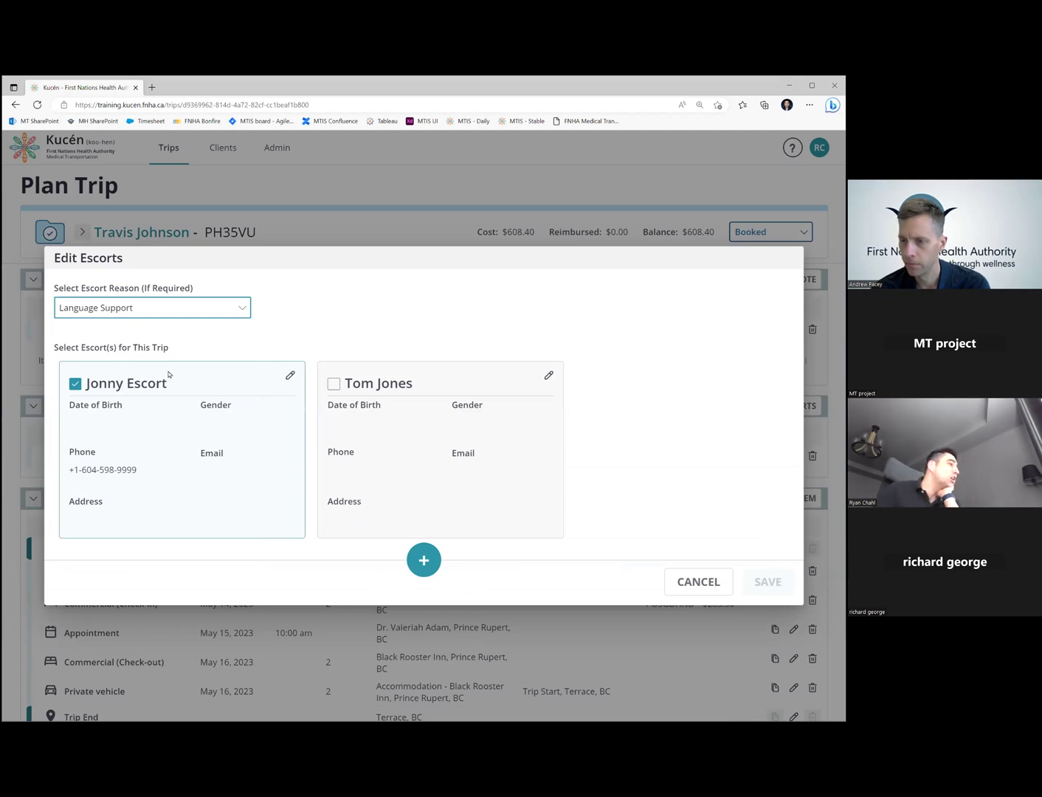
left_click(698, 582)
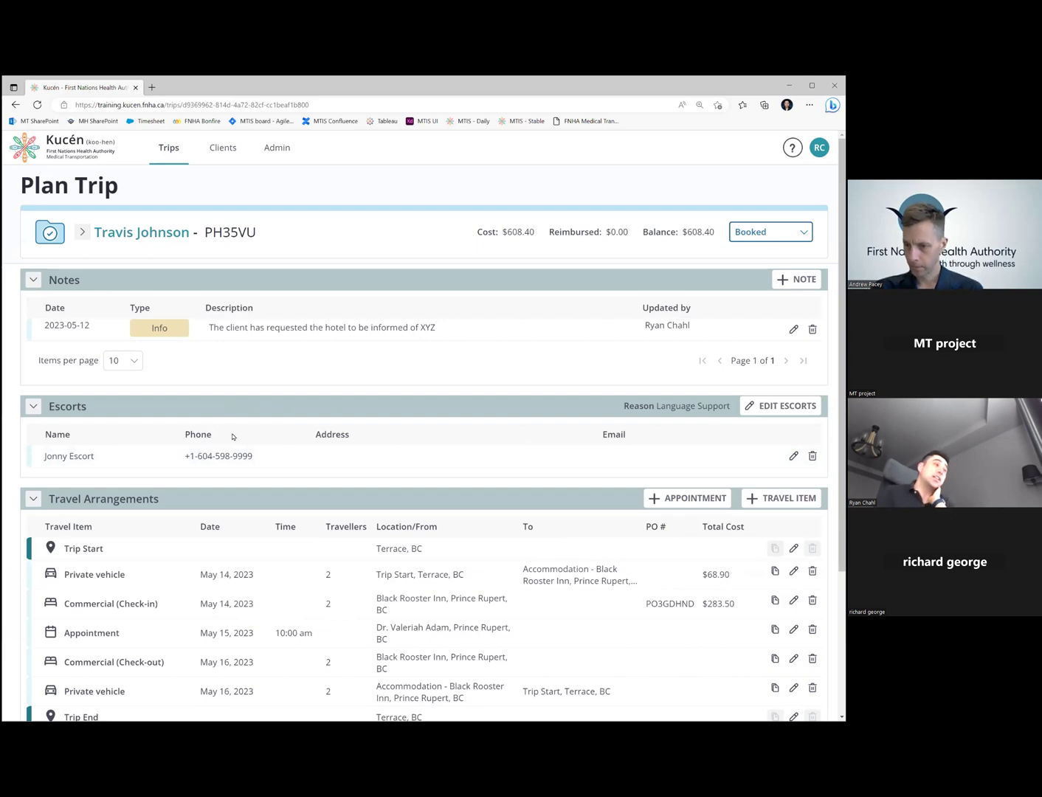
scroll(233, 437, "down", 3)
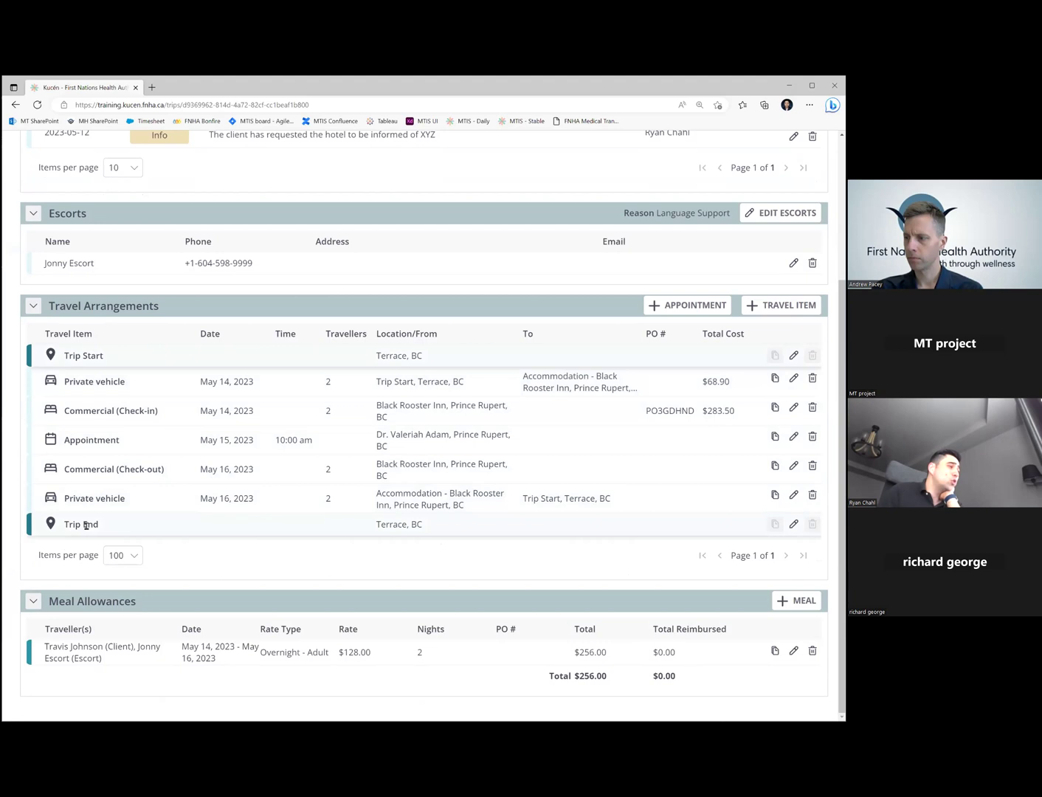
left_click_drag(80, 382, 405, 381)
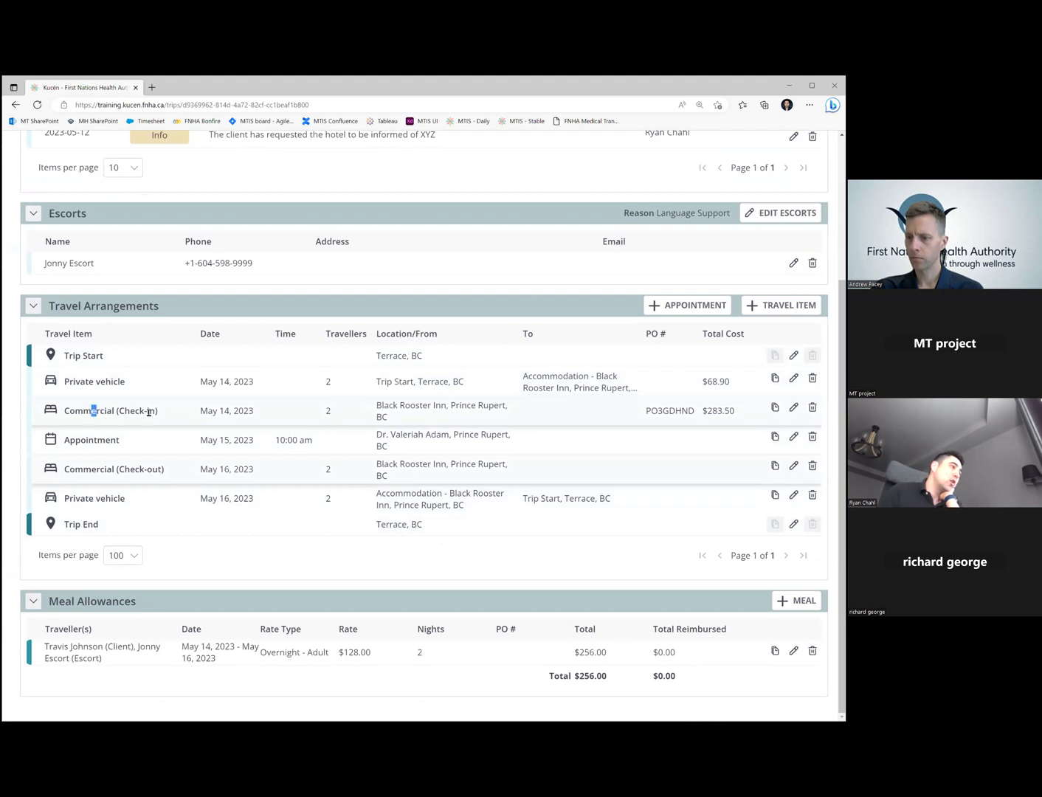
left_click_drag(91, 411, 150, 414)
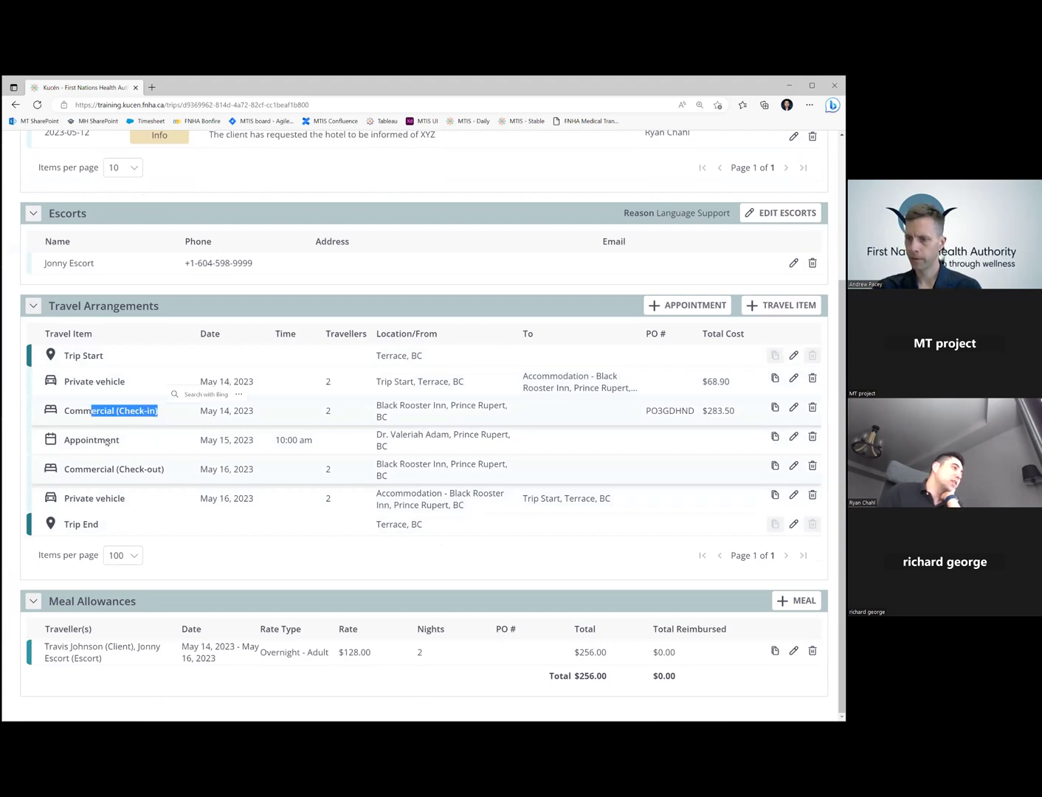
left_click_drag(89, 444, 75, 442)
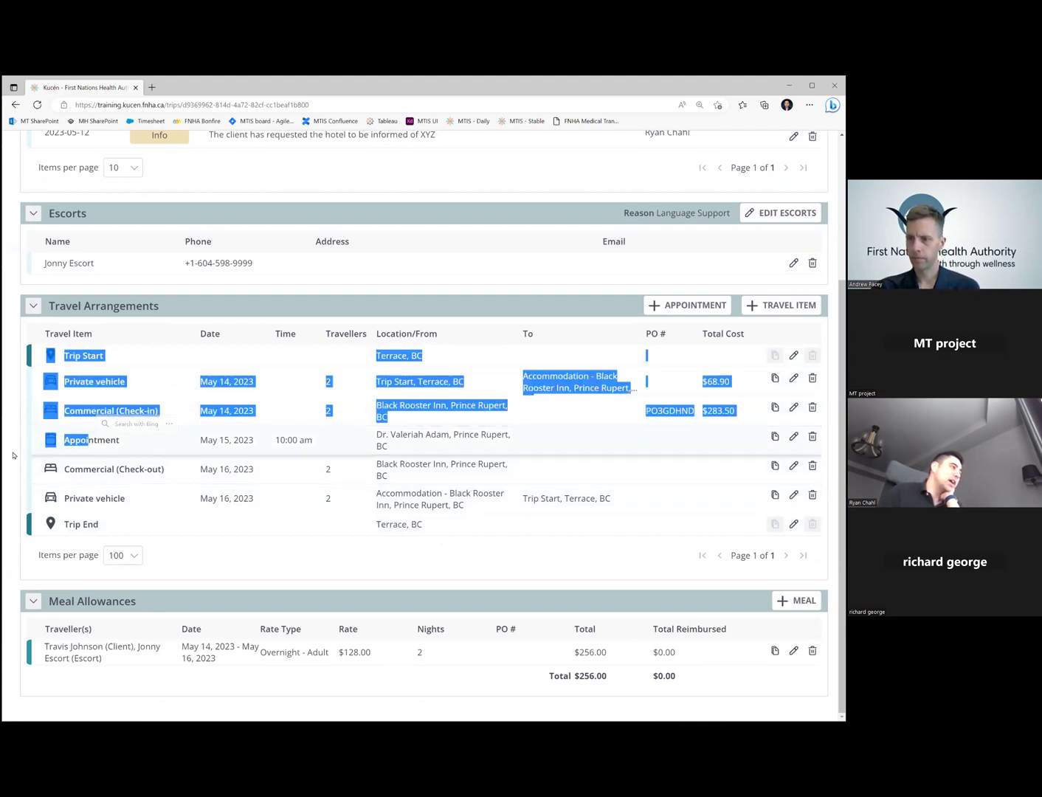
double_click(82, 443)
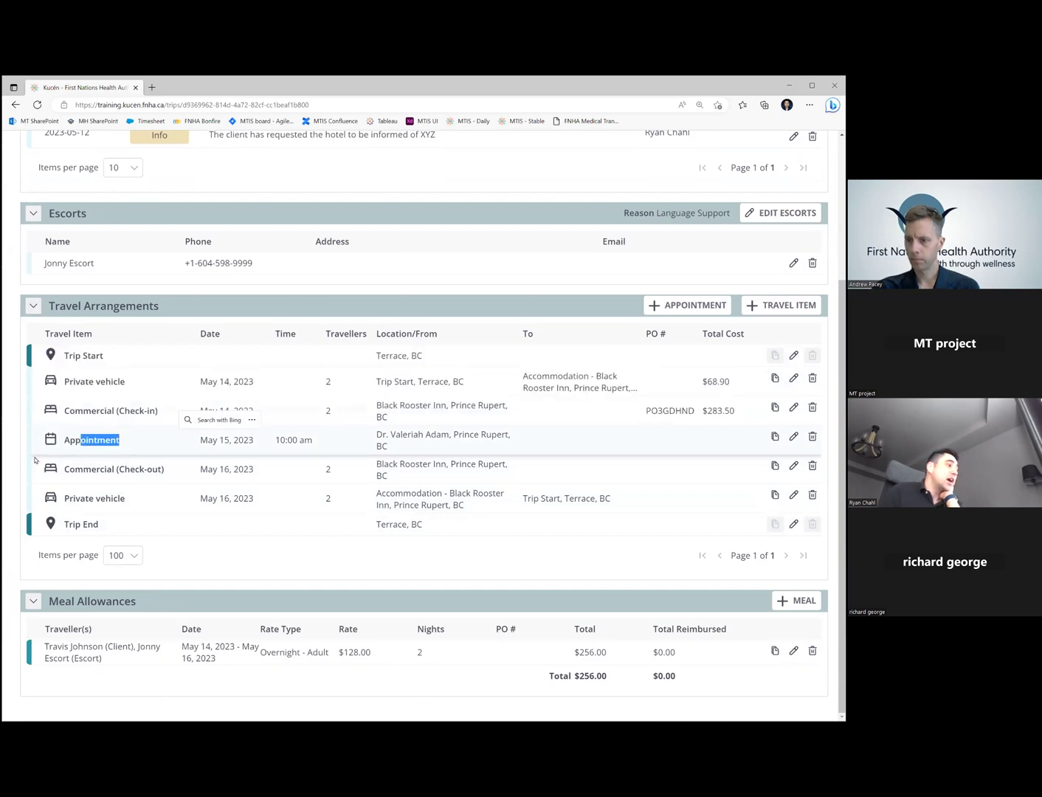
left_click(13, 470)
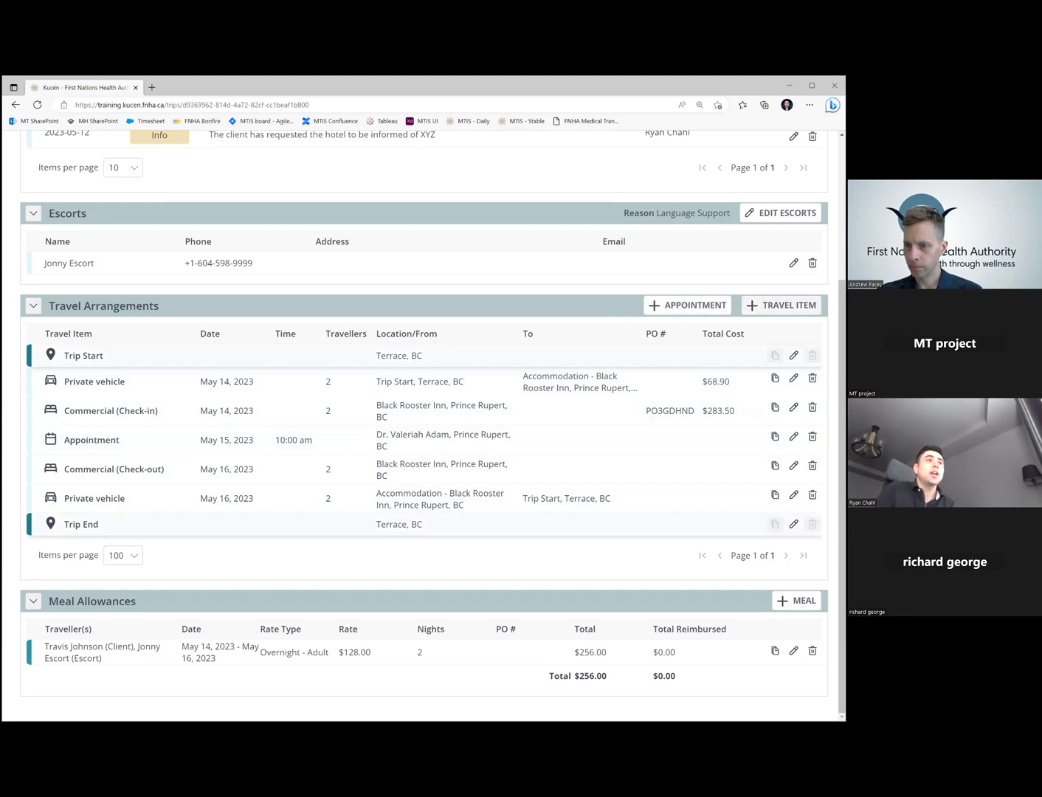
Add a Ground Transportation Taxi travel item, opening its blank form
left_click(780, 305)
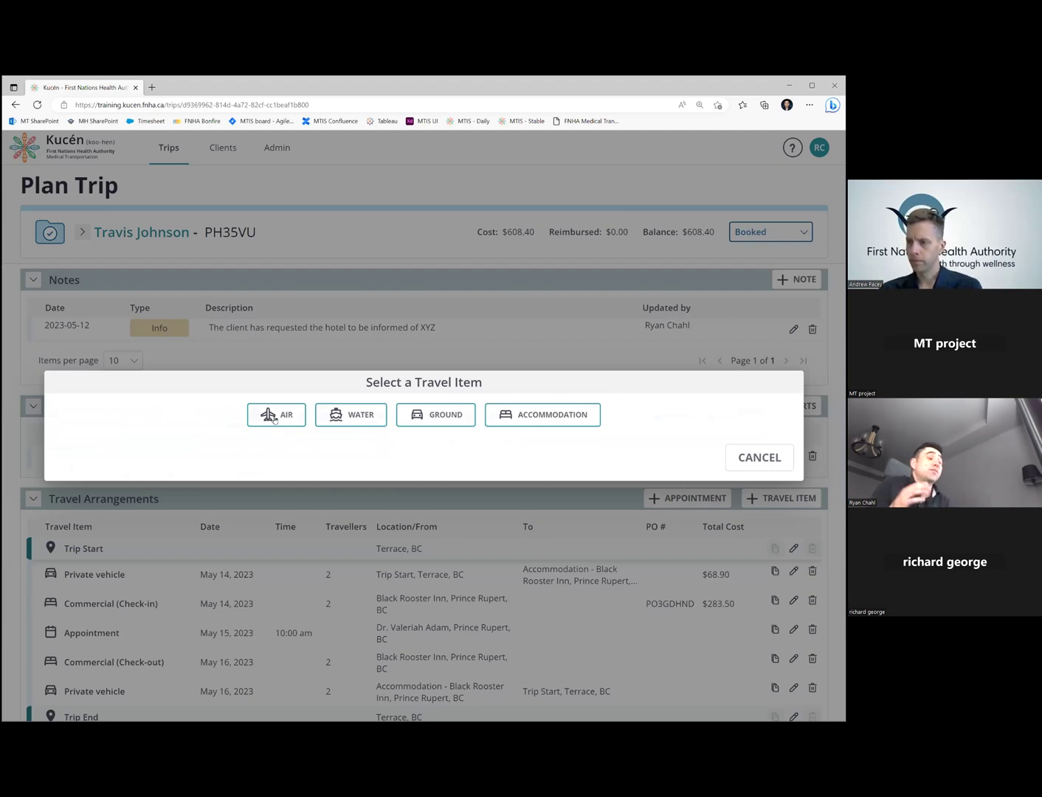
left_click(540, 422)
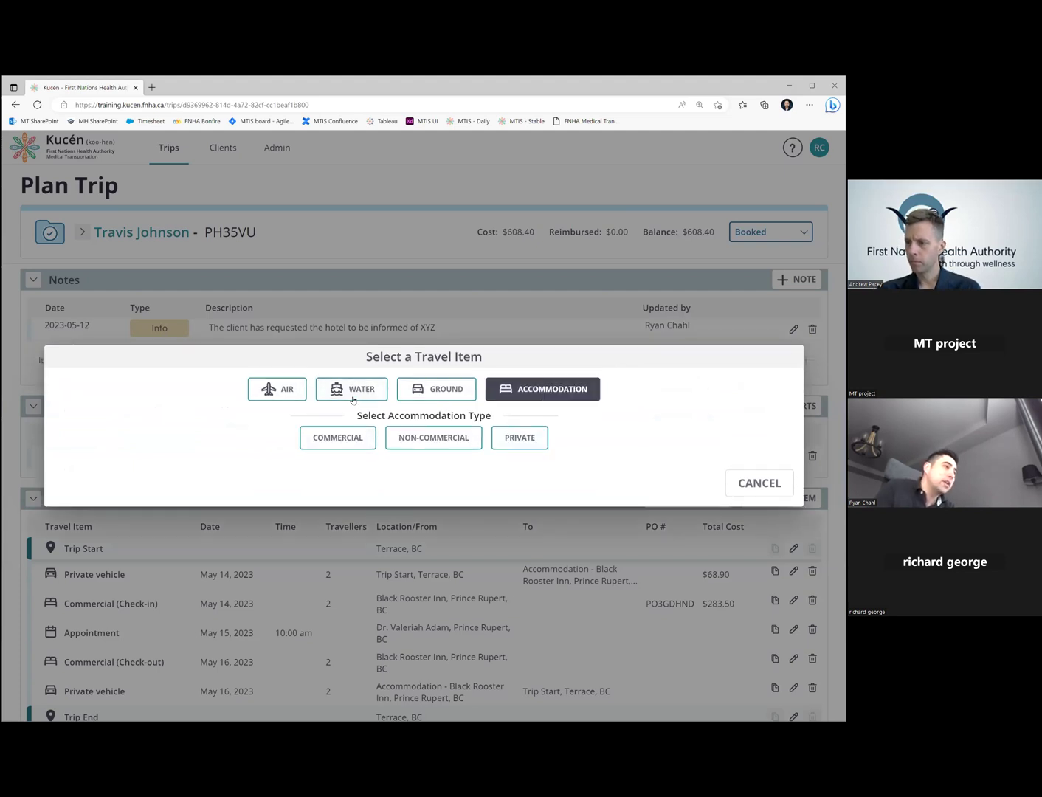
left_click(352, 396)
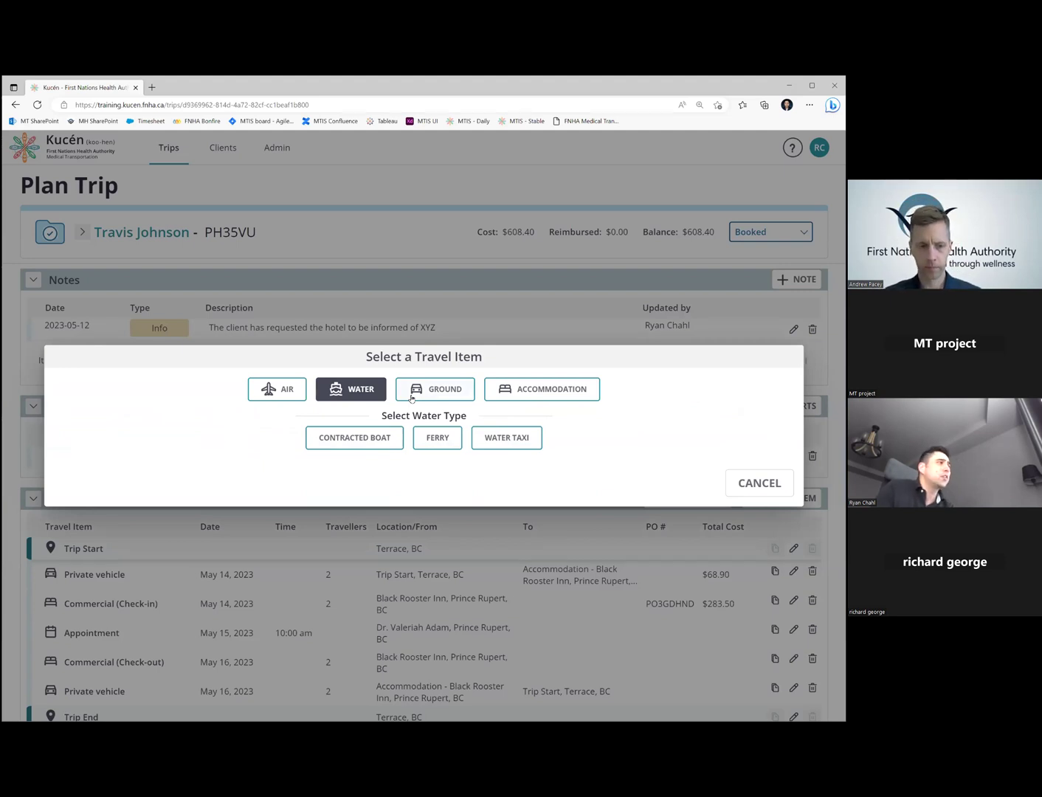
left_click(412, 397)
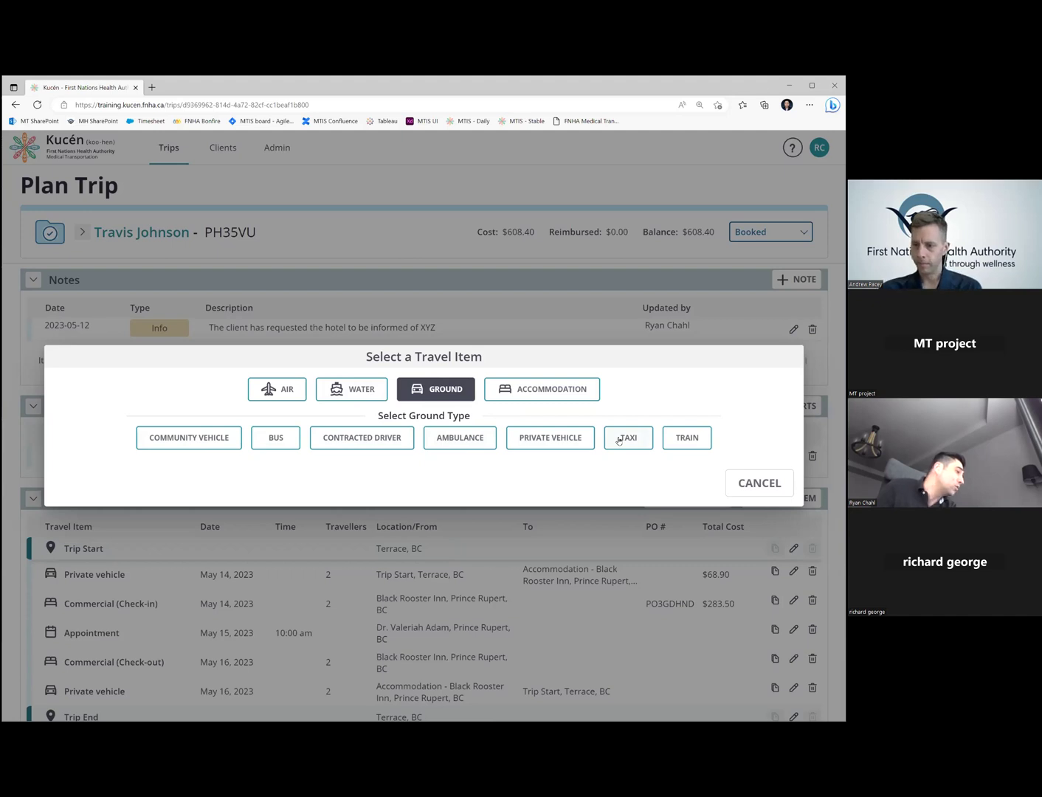
left_click(619, 439)
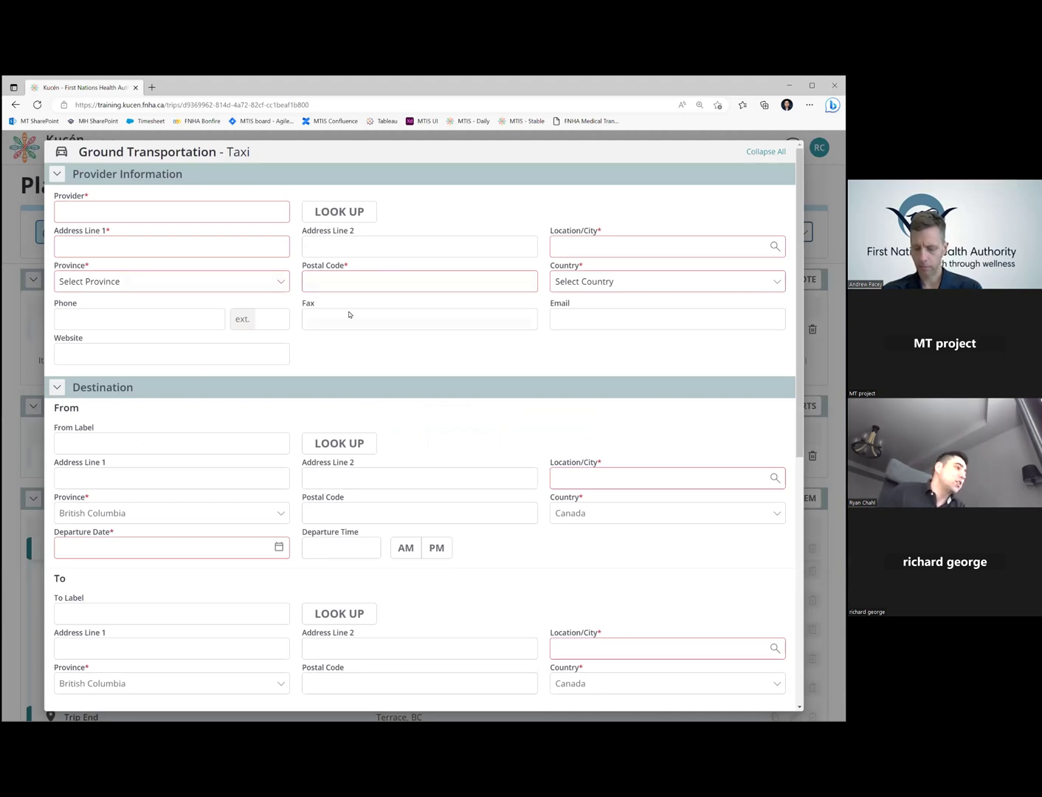
Focus the taxi form's Provider field and launch its LOOK UP search
scroll(350, 314, "down", 6)
scroll(177, 297, "up", 6)
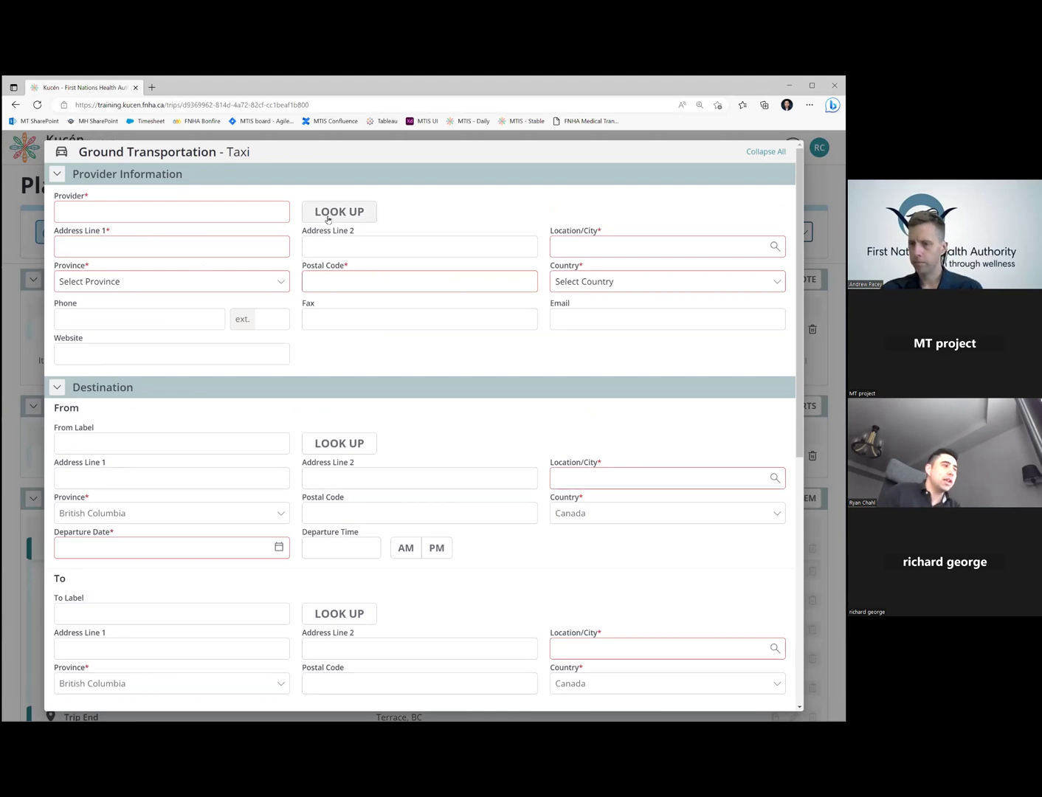
left_click(263, 209)
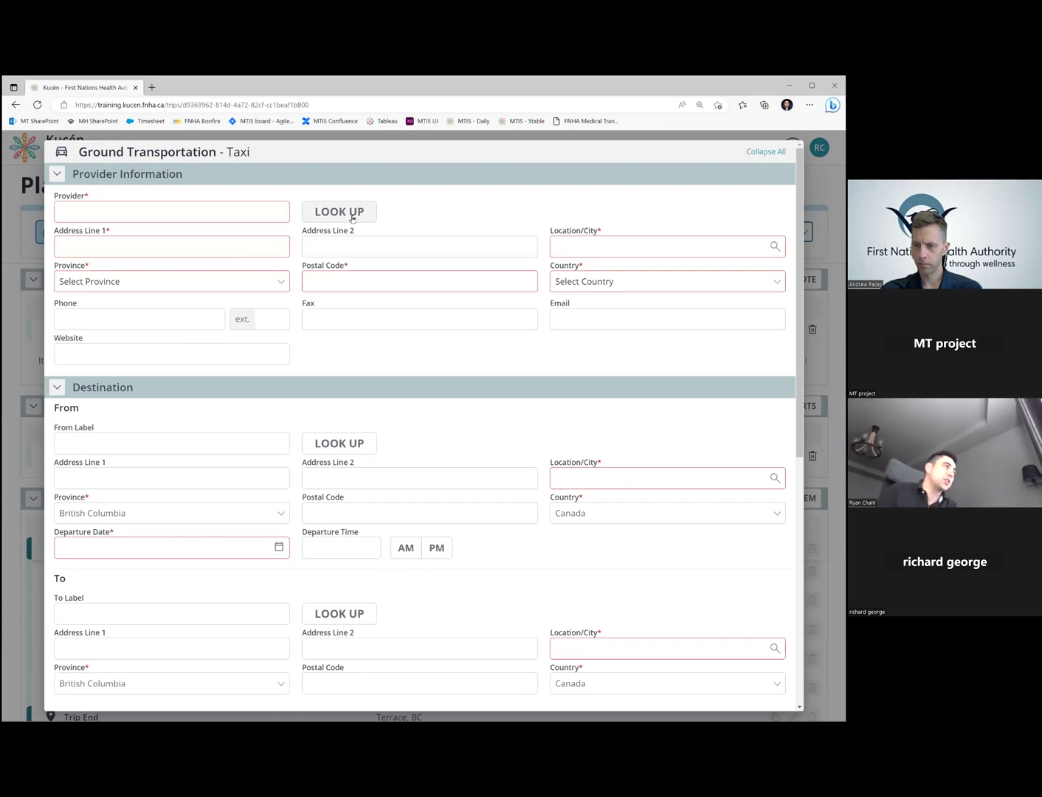
left_click(351, 215)
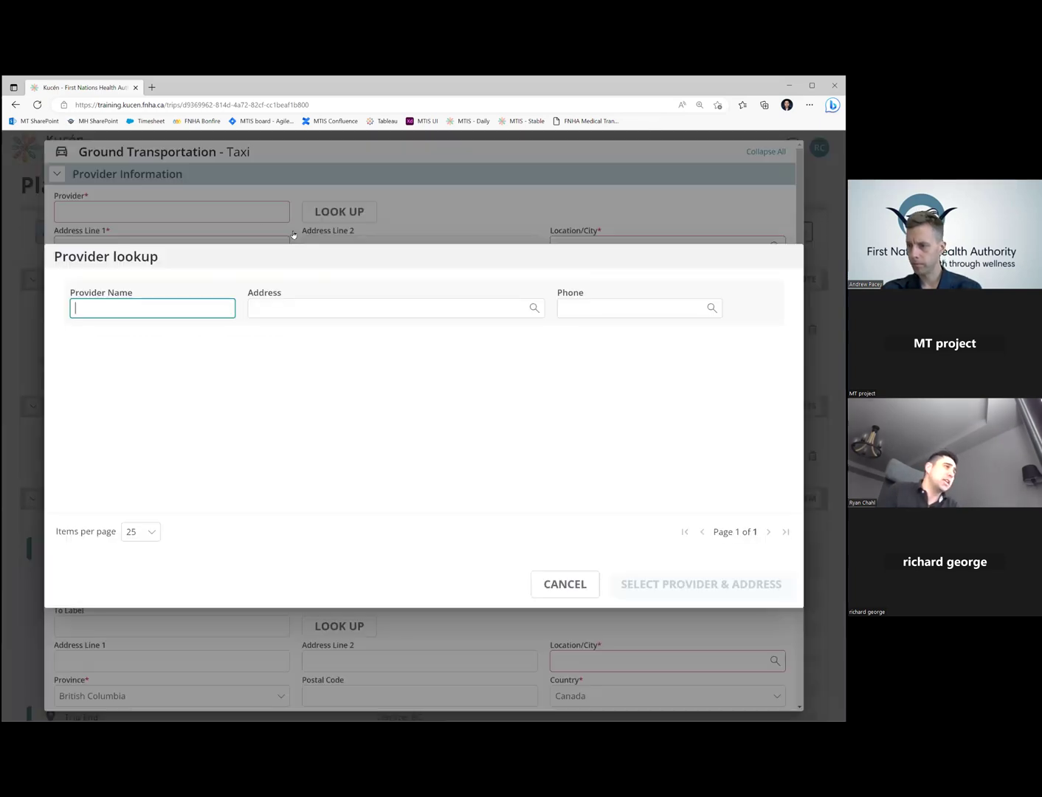
Filter providers by address 'prince rup' and select Skeena Taxi Ltd. at PO BOX 942
left_click(428, 210)
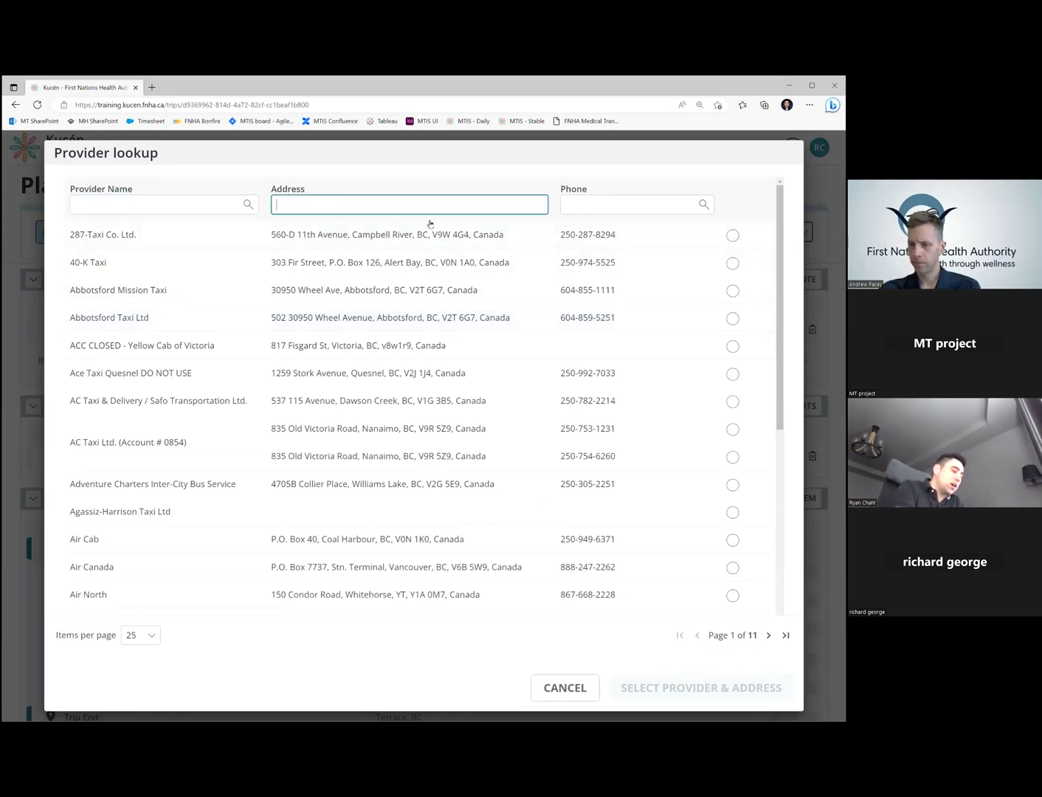
type("pri")
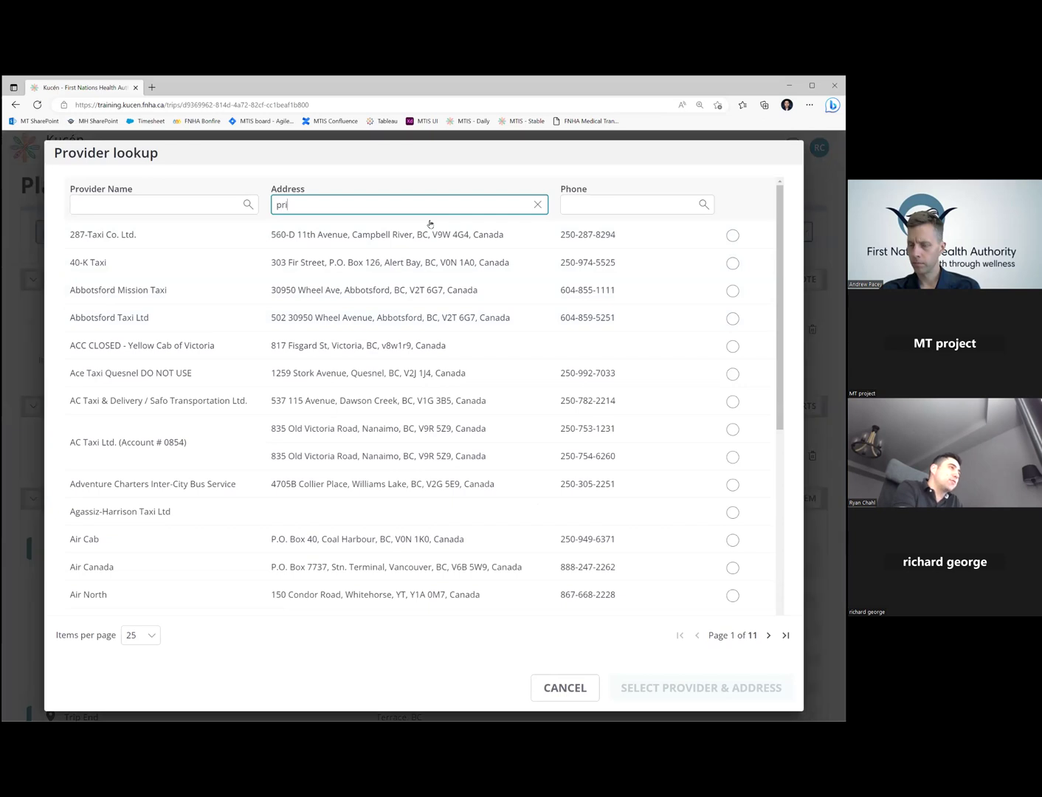
type("nce rup")
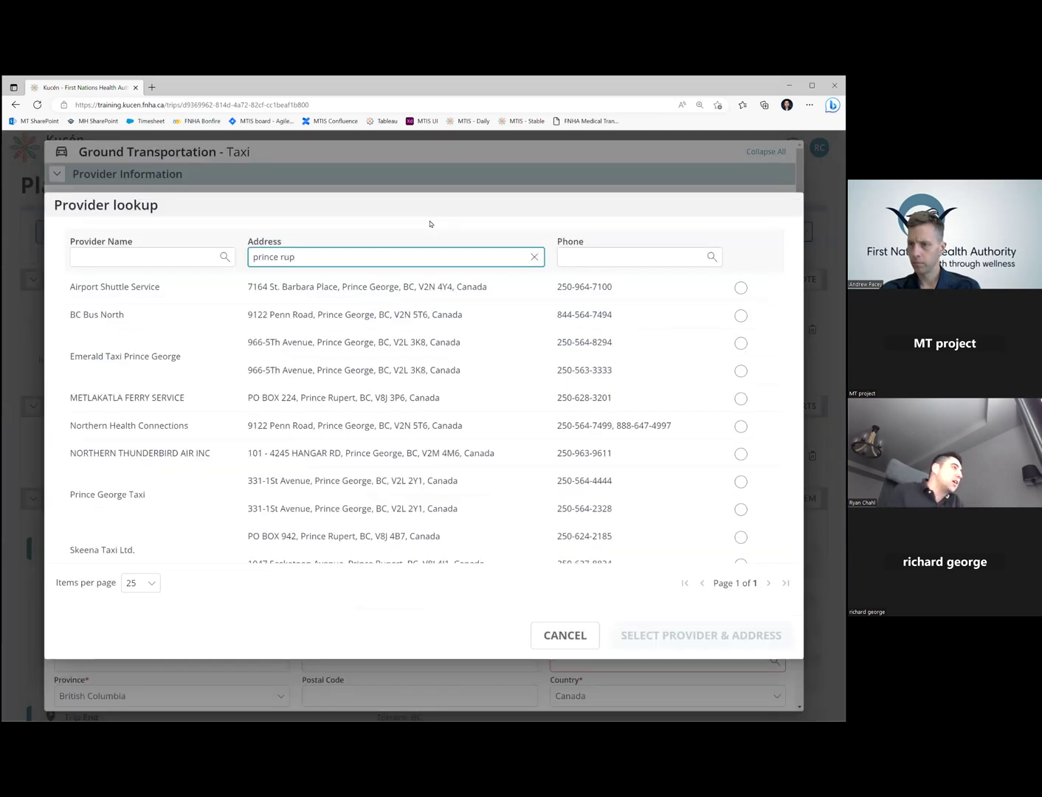
left_click(285, 377)
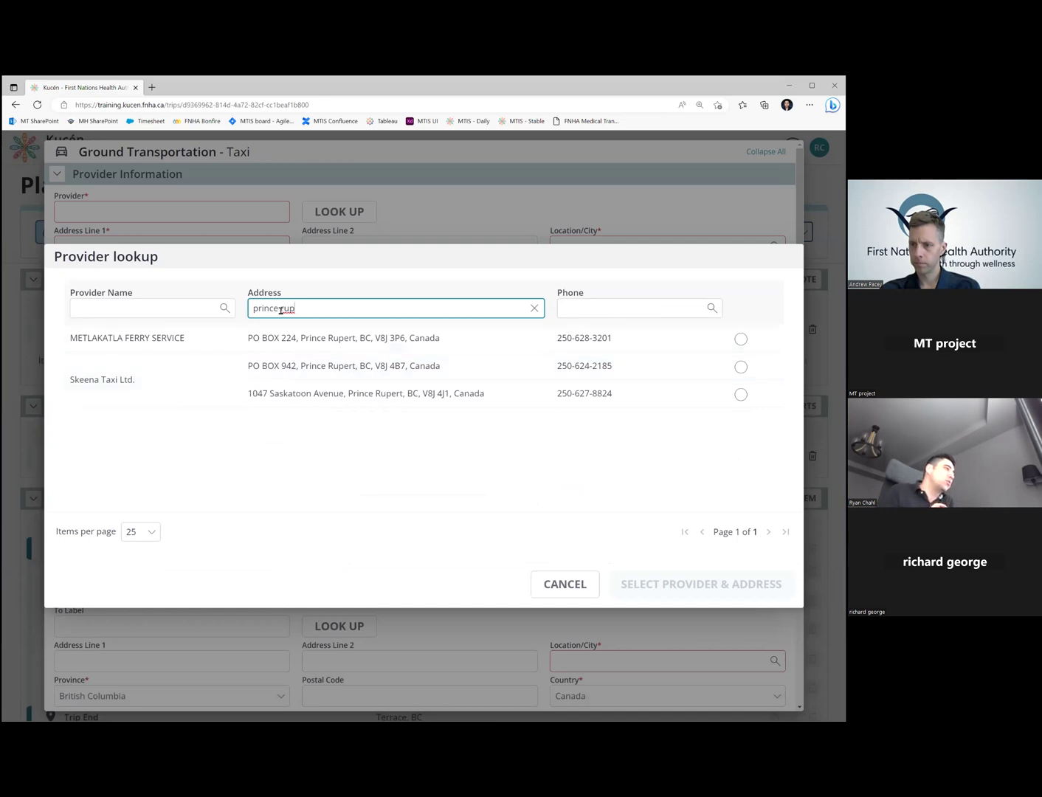
left_click(132, 387)
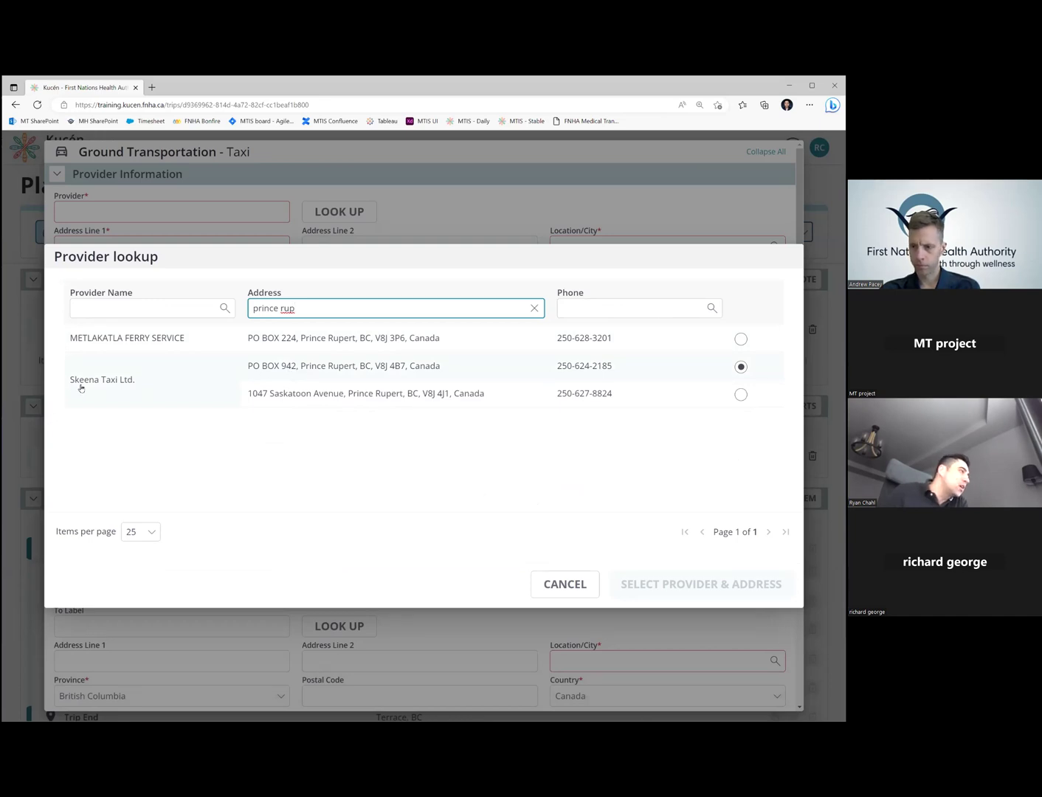
left_click(260, 369)
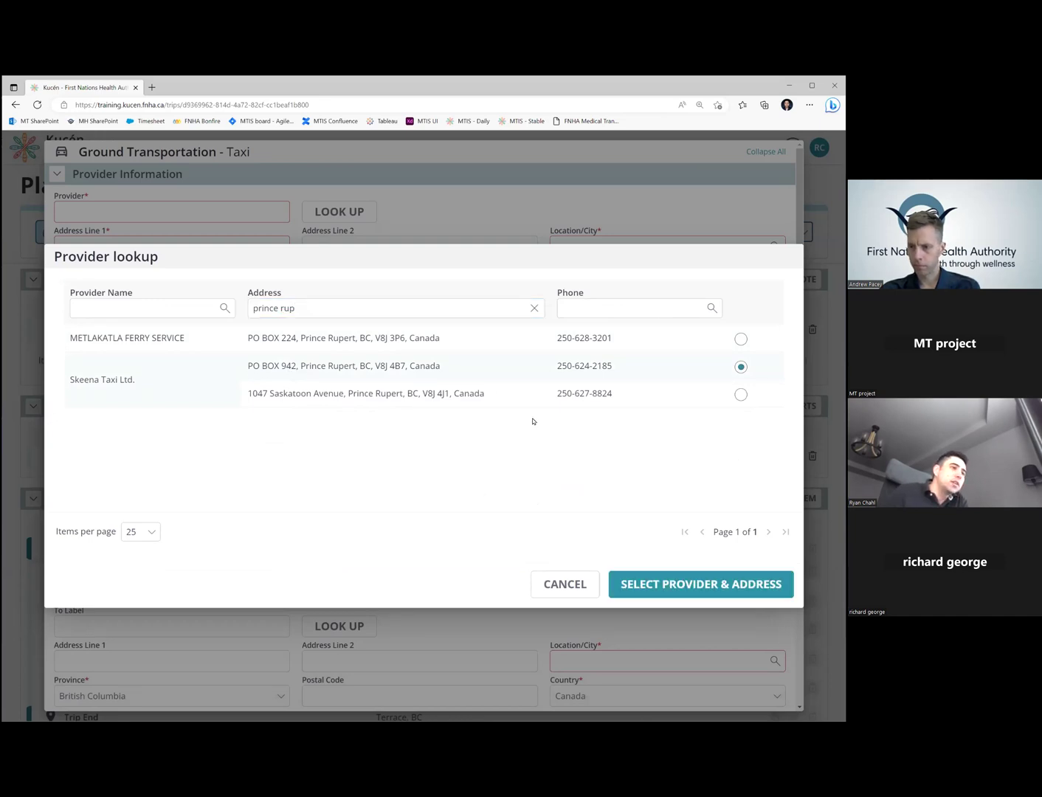
left_click(701, 584)
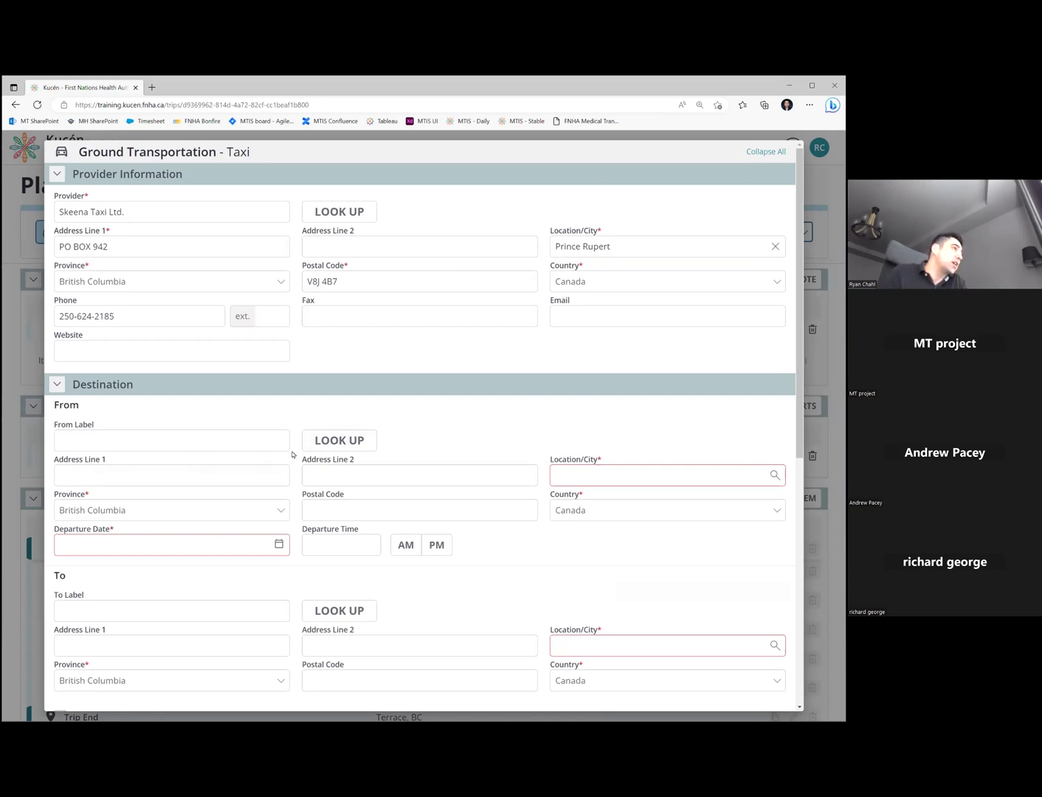
Set the taxi pickup to the Black Rooster Inn and the date to 2023-05-15
scroll(337, 424, "down", 1)
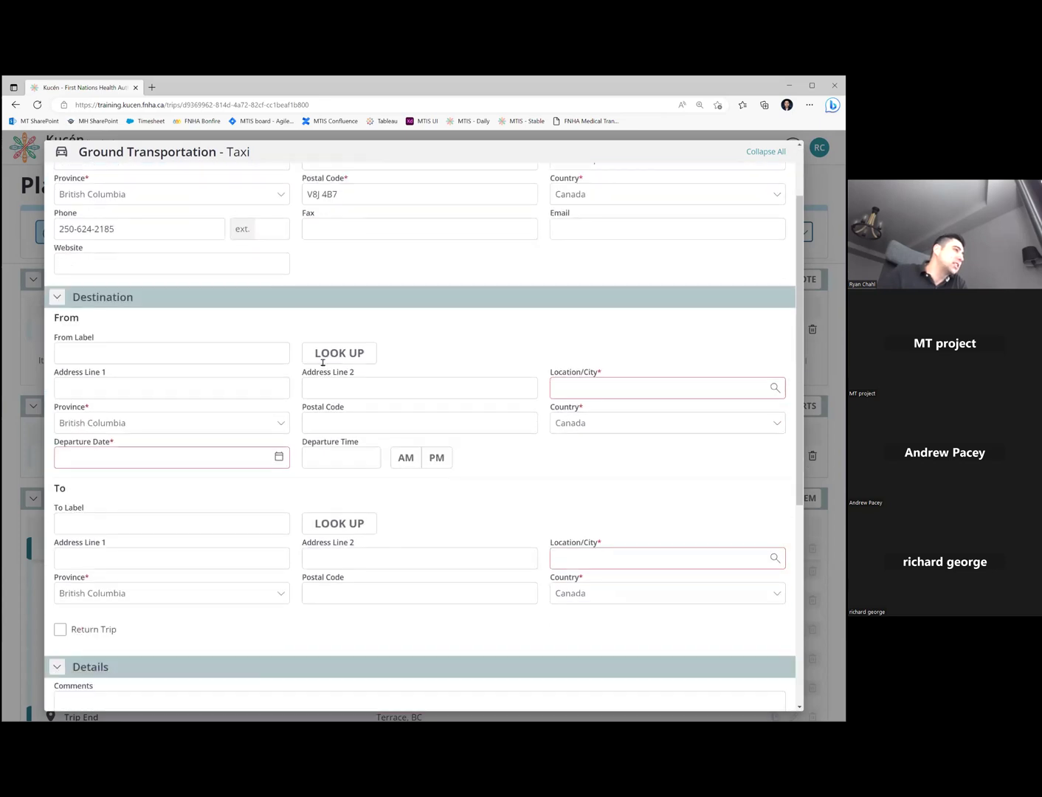
scroll(322, 363, "down", 1)
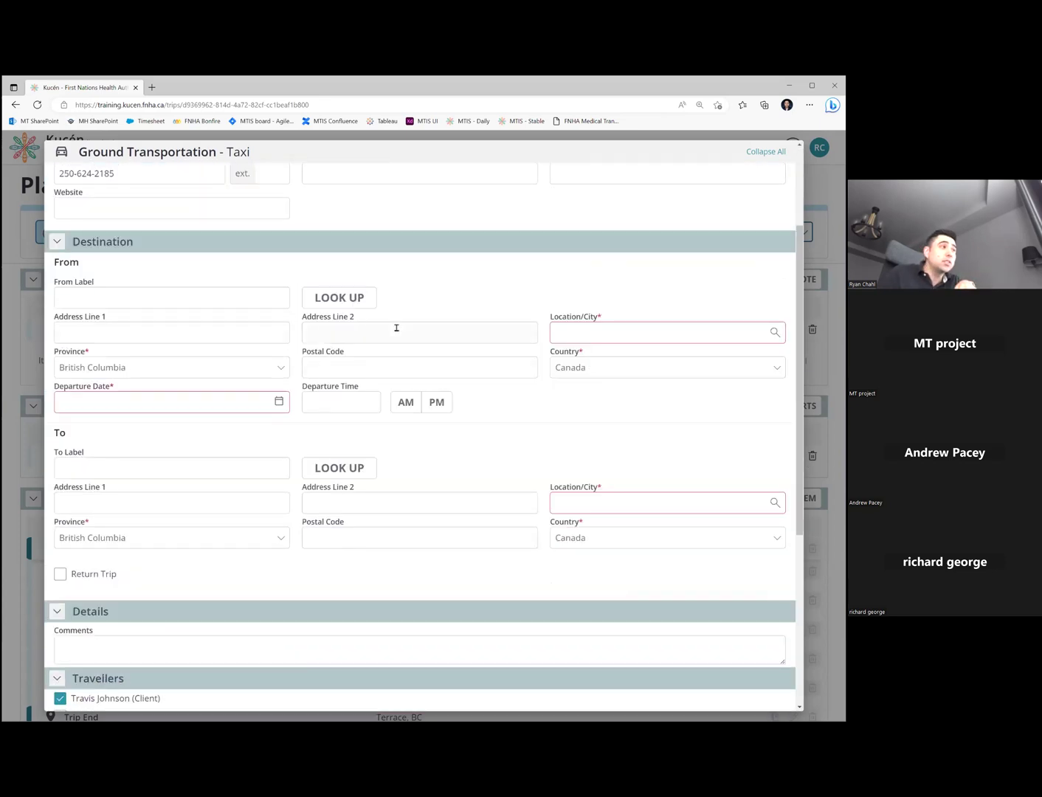
left_click(346, 302)
left_click(330, 368)
left_click(339, 399)
left_click(327, 381)
left_click(345, 400)
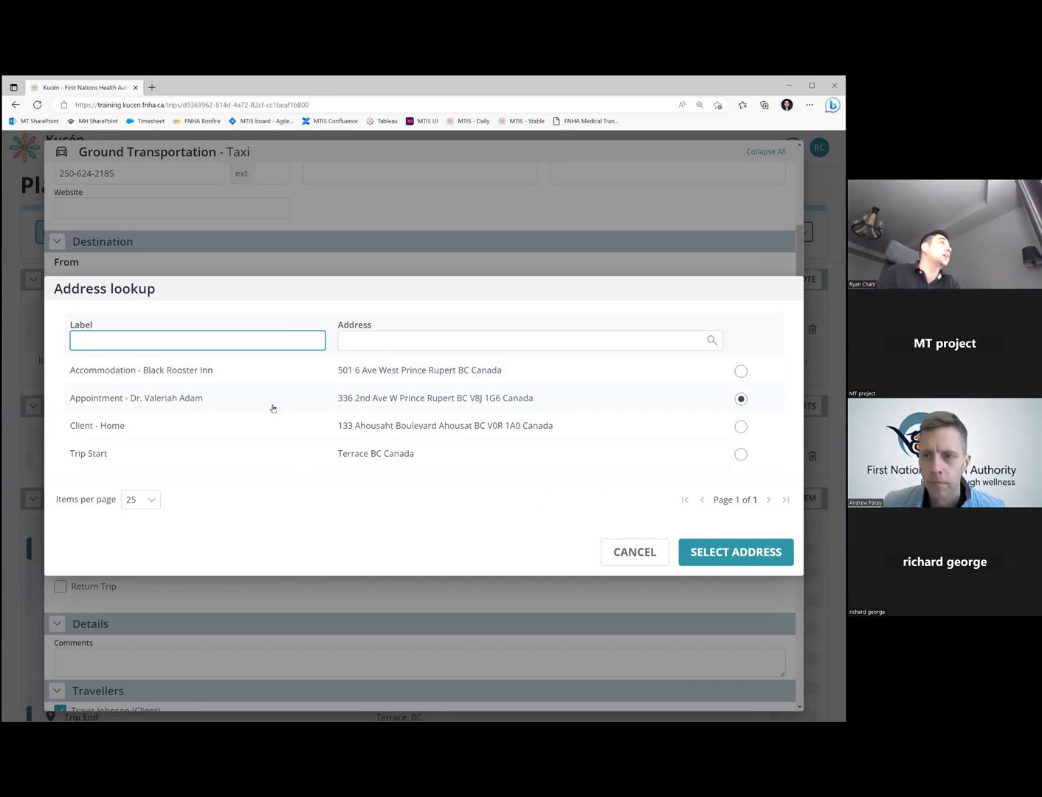
left_click(214, 366)
left_click(279, 368)
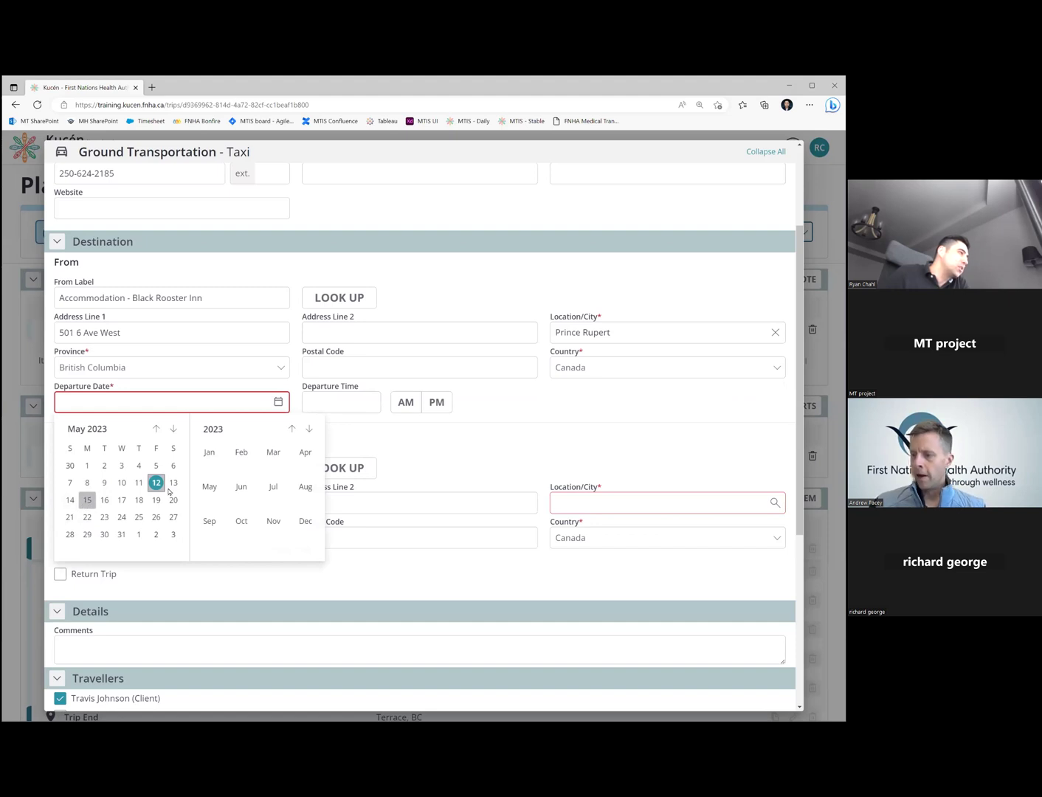
left_click(87, 501)
Set the drop-off to the doctor's appointment and add the escort as a traveller
left_click(350, 475)
left_click(224, 405)
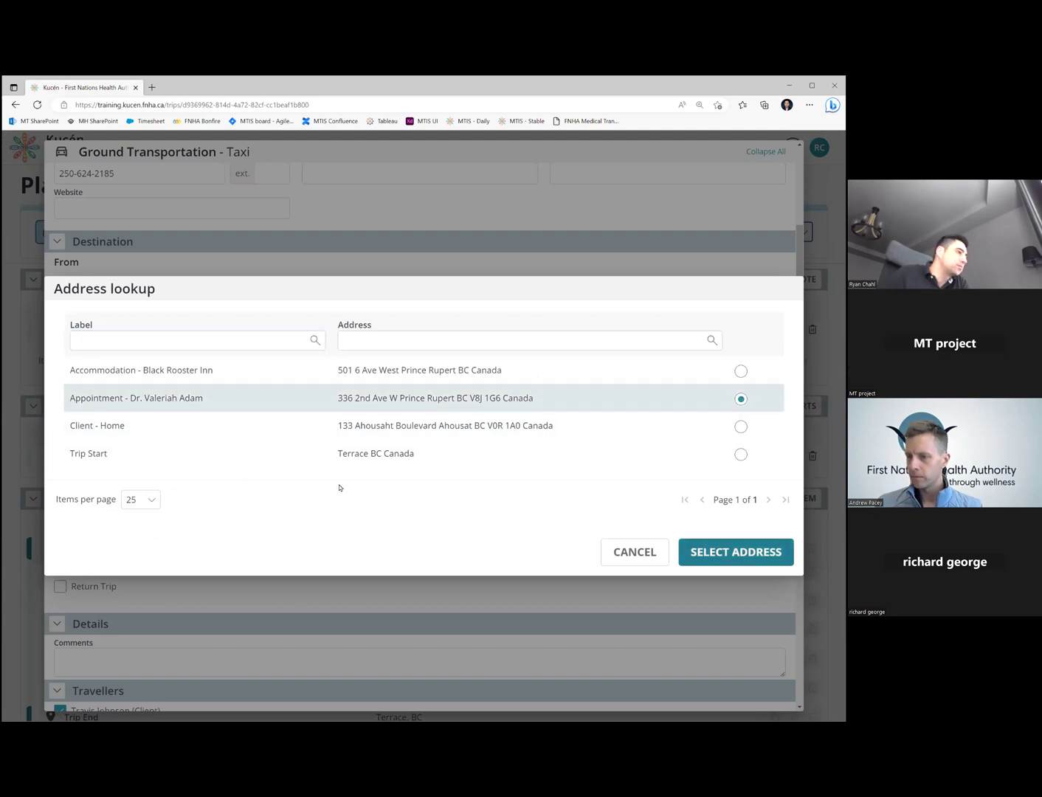
key("Return")
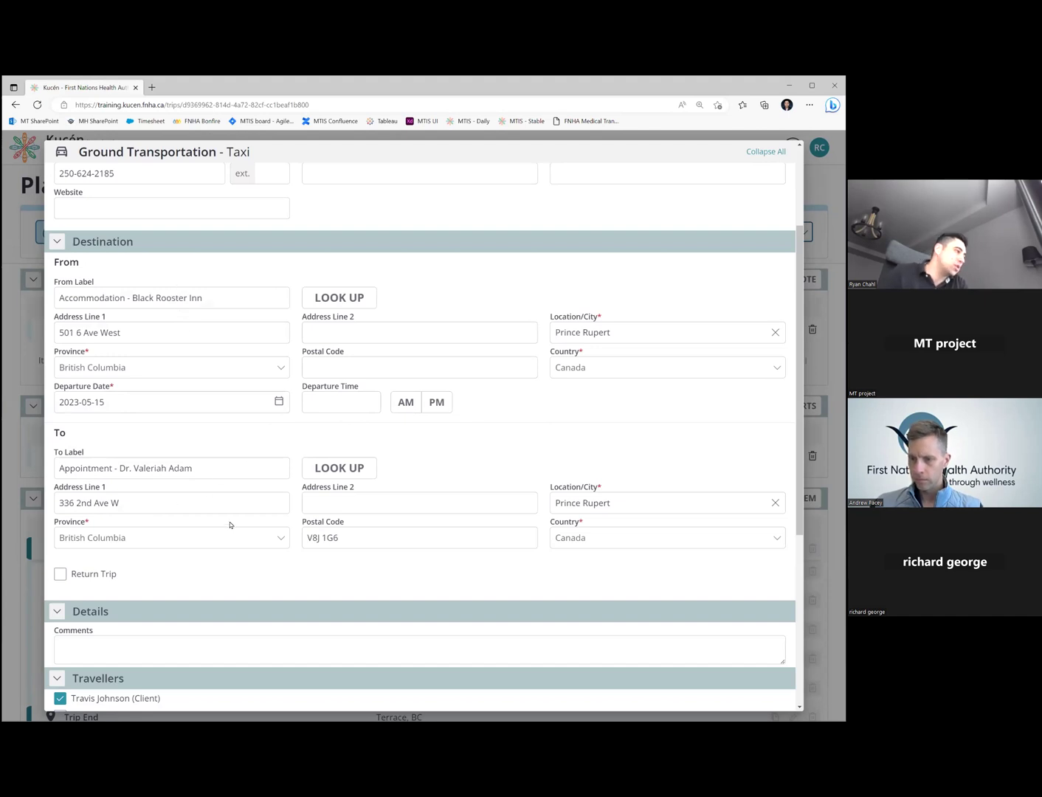
scroll(231, 524, "down", 4)
left_click(87, 430)
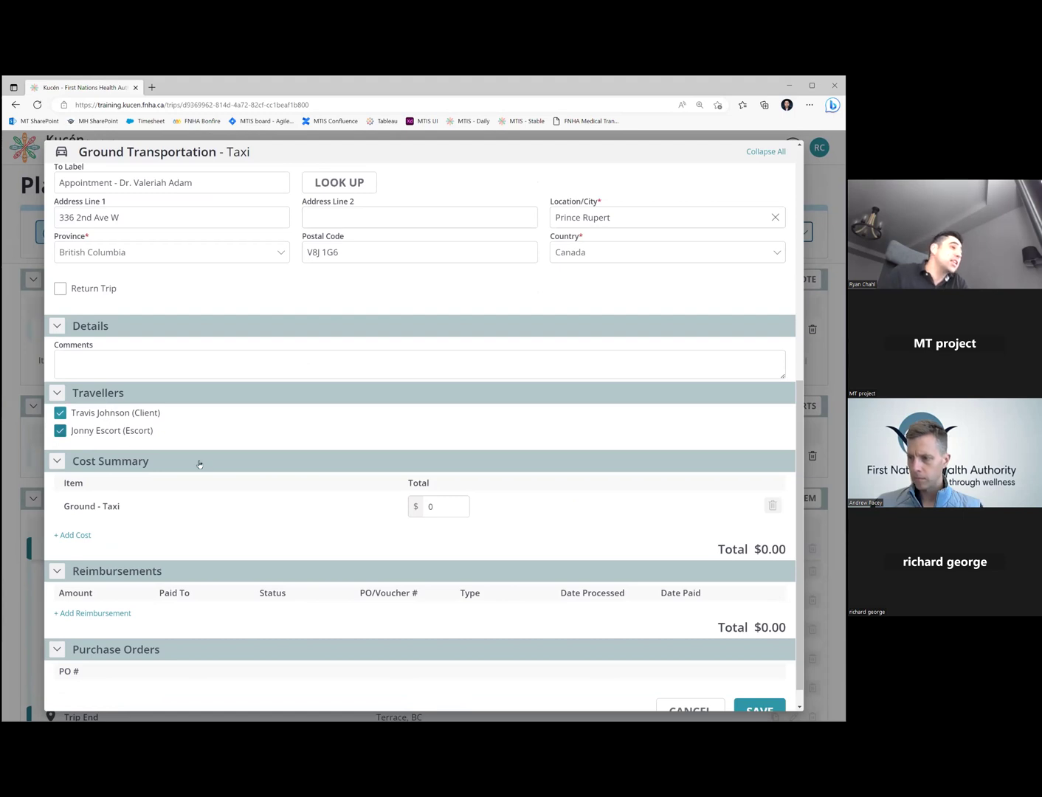
scroll(221, 465, "down", 1)
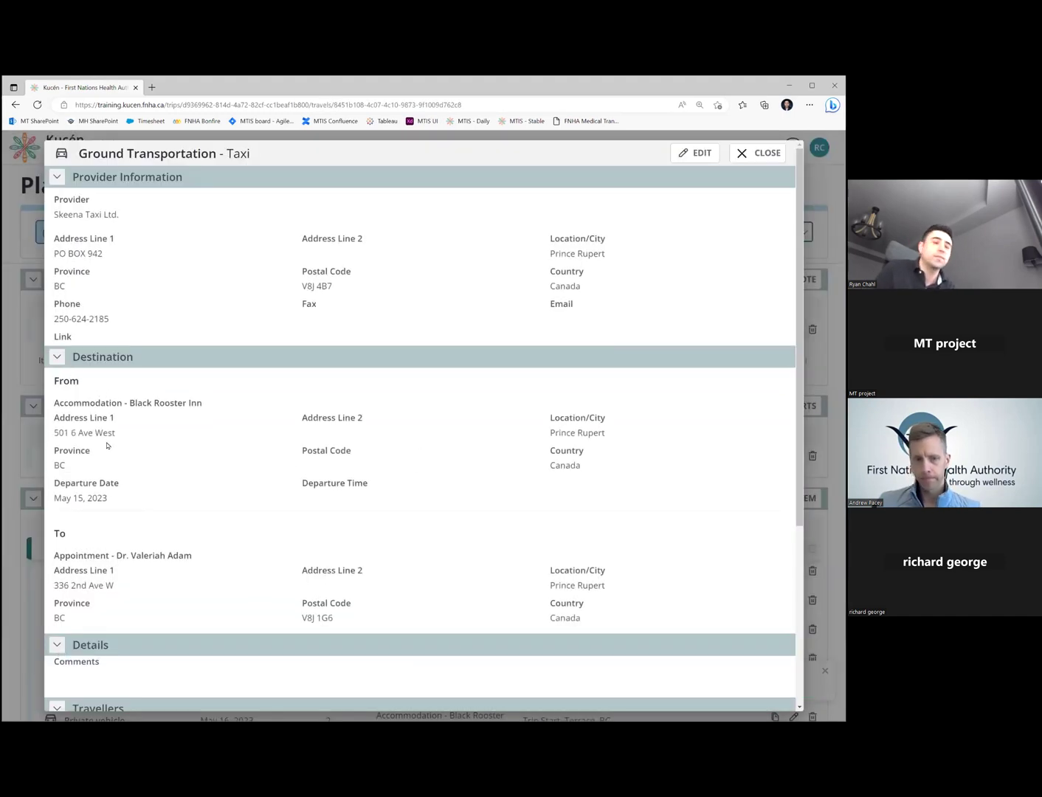
Generate and view the Skeena Taxi Ltd. purchase order PDF, then return to the trip
scroll(157, 485, "down", 4)
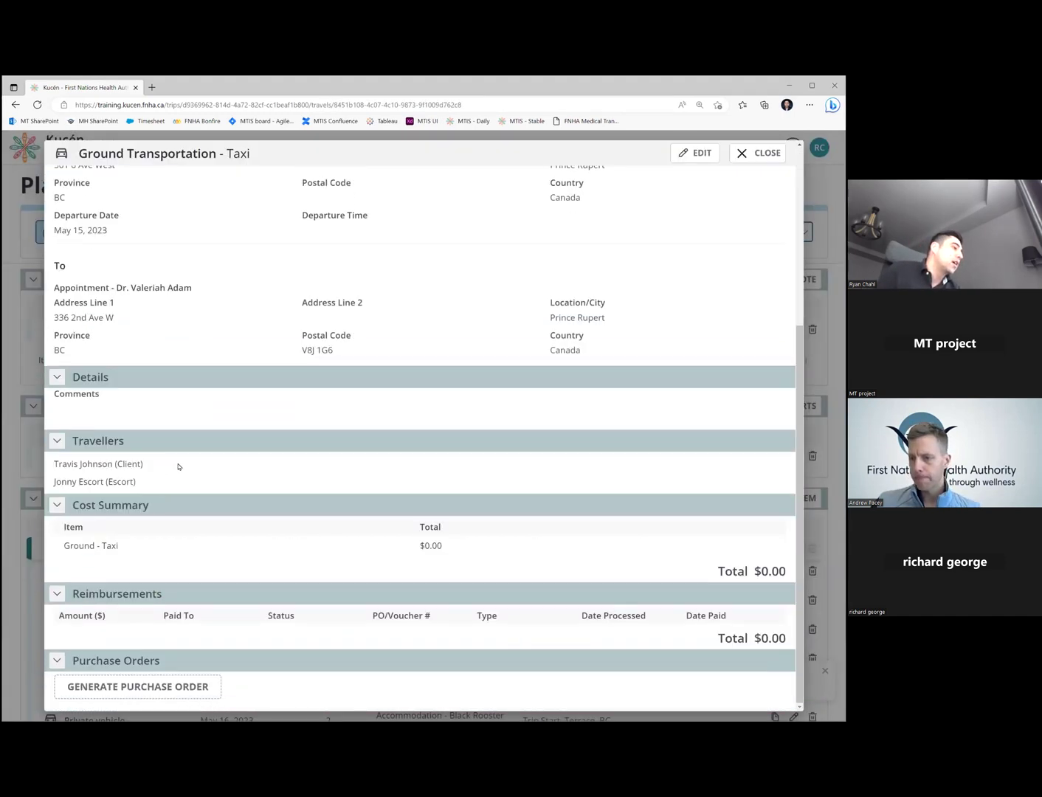
scroll(285, 423, "up", 4)
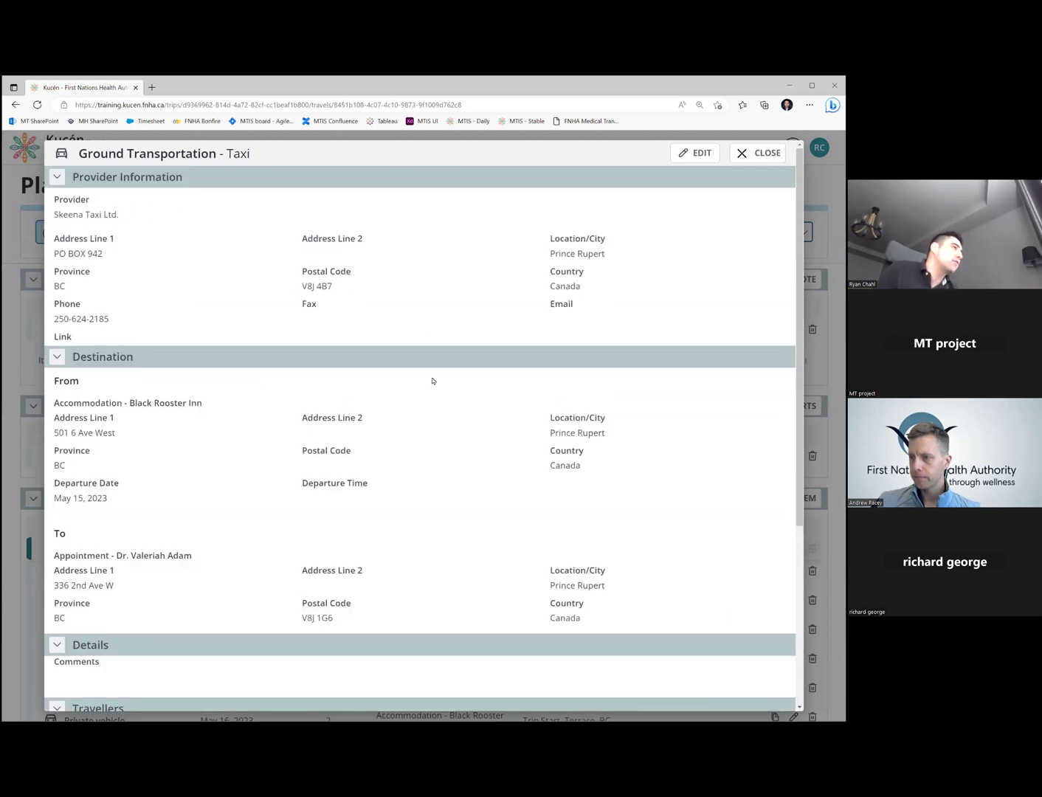
scroll(296, 398, "down", 4)
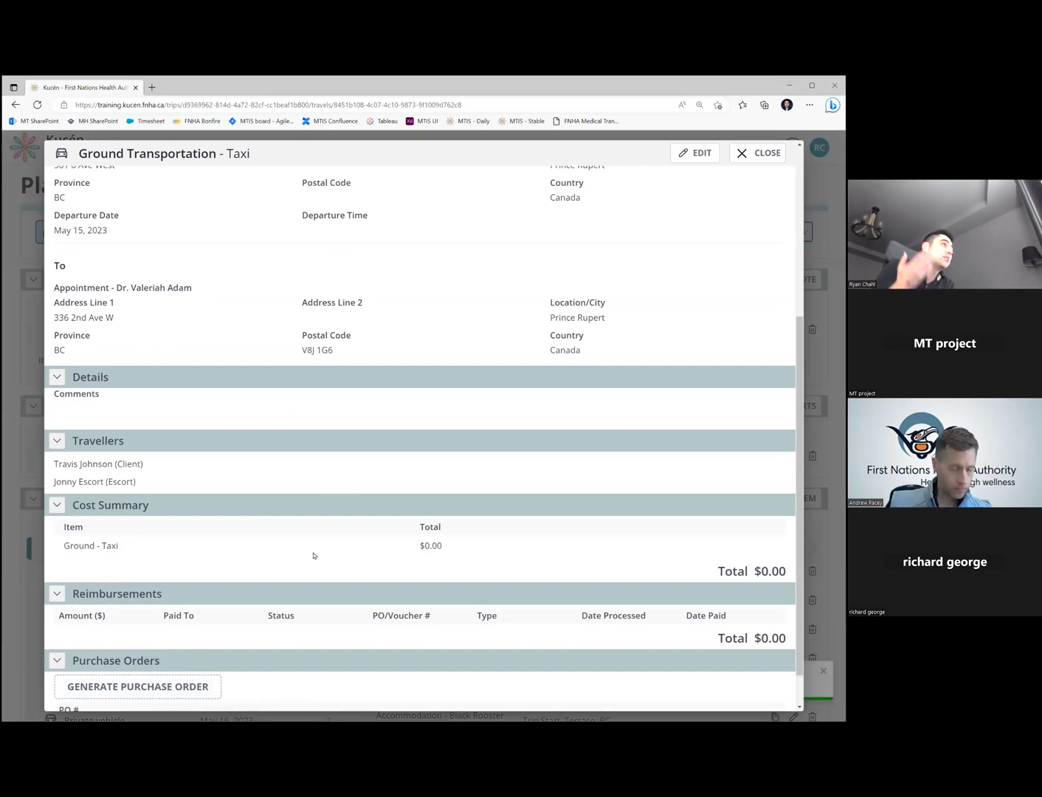
scroll(288, 561, "down", 1)
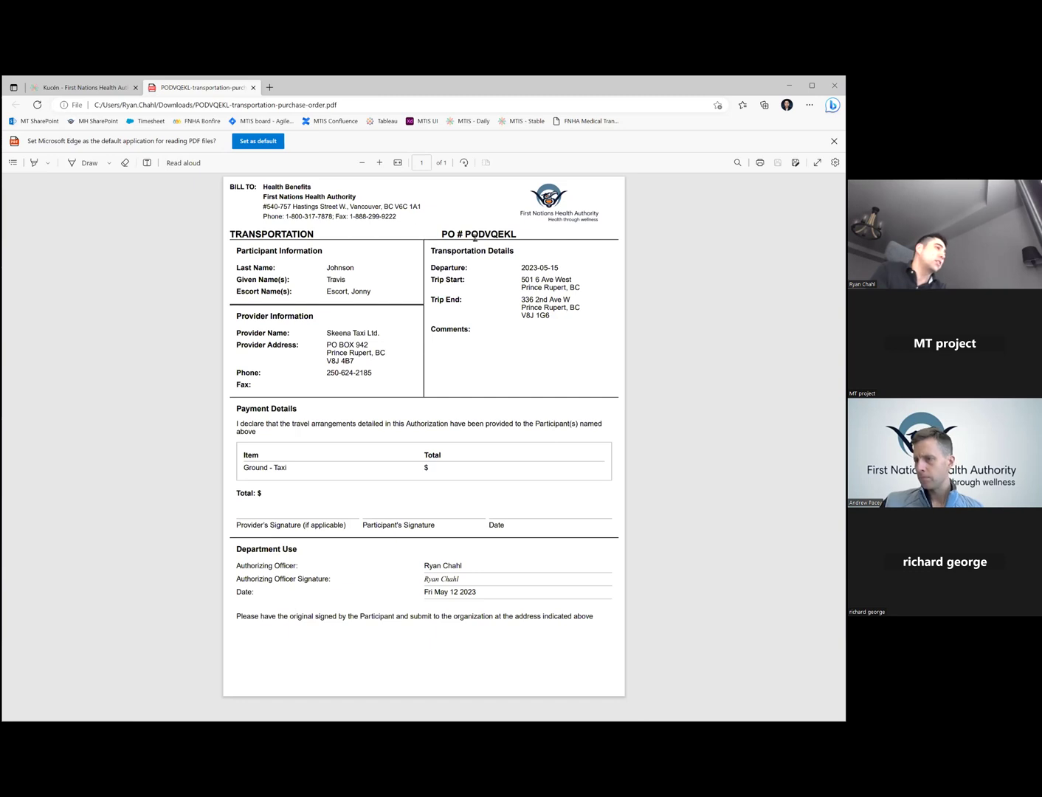
right_click(384, 368)
left_click(142, 334)
left_click(117, 94)
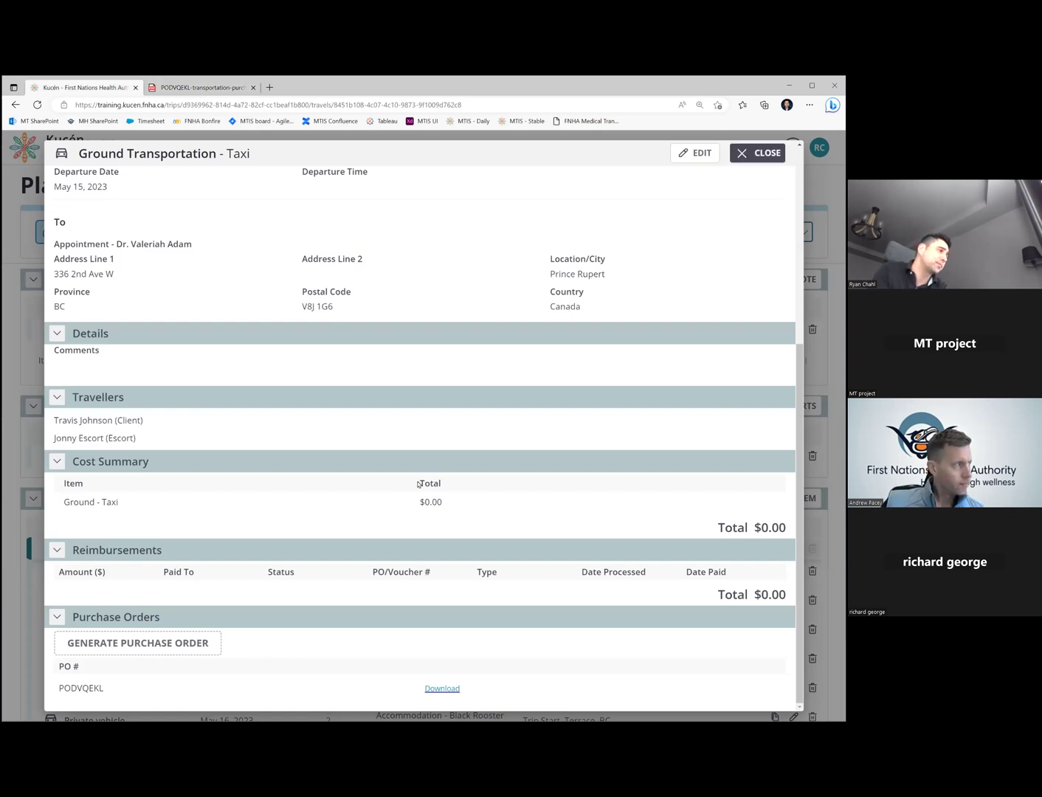
key("Escape")
Check the May 15, 2023 taxi entry with its purchase order and $0.00 cost in the itinerary
scroll(443, 443, "down", 3)
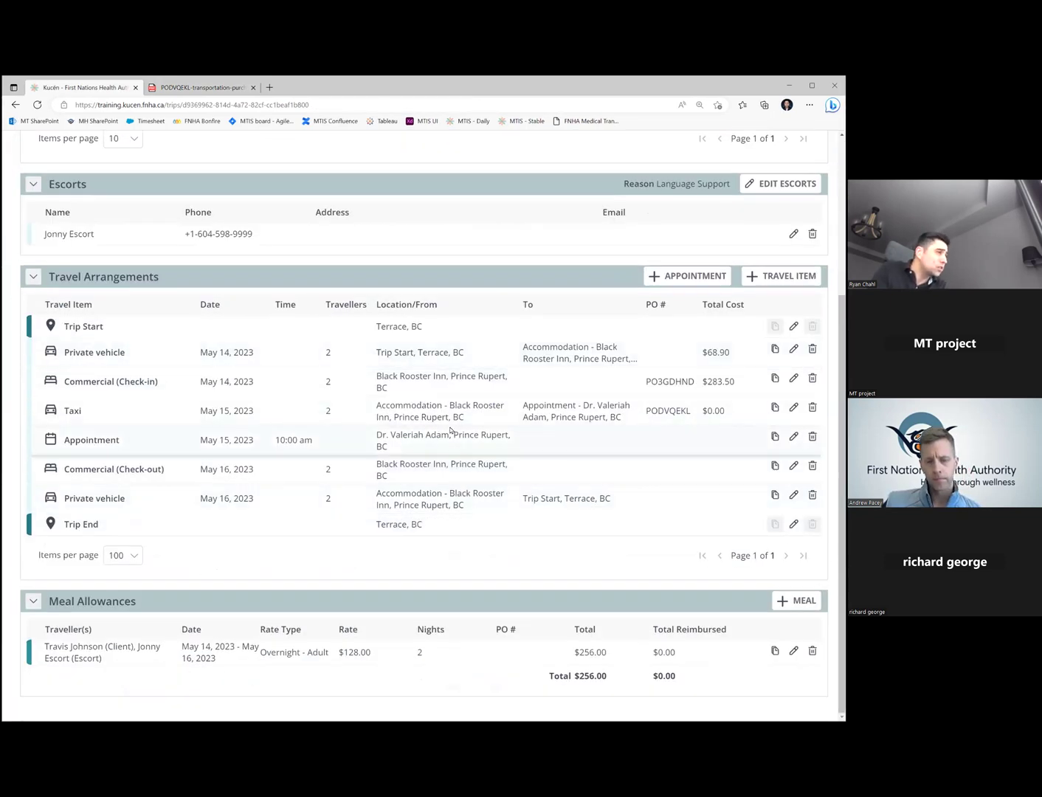
double_click(77, 411)
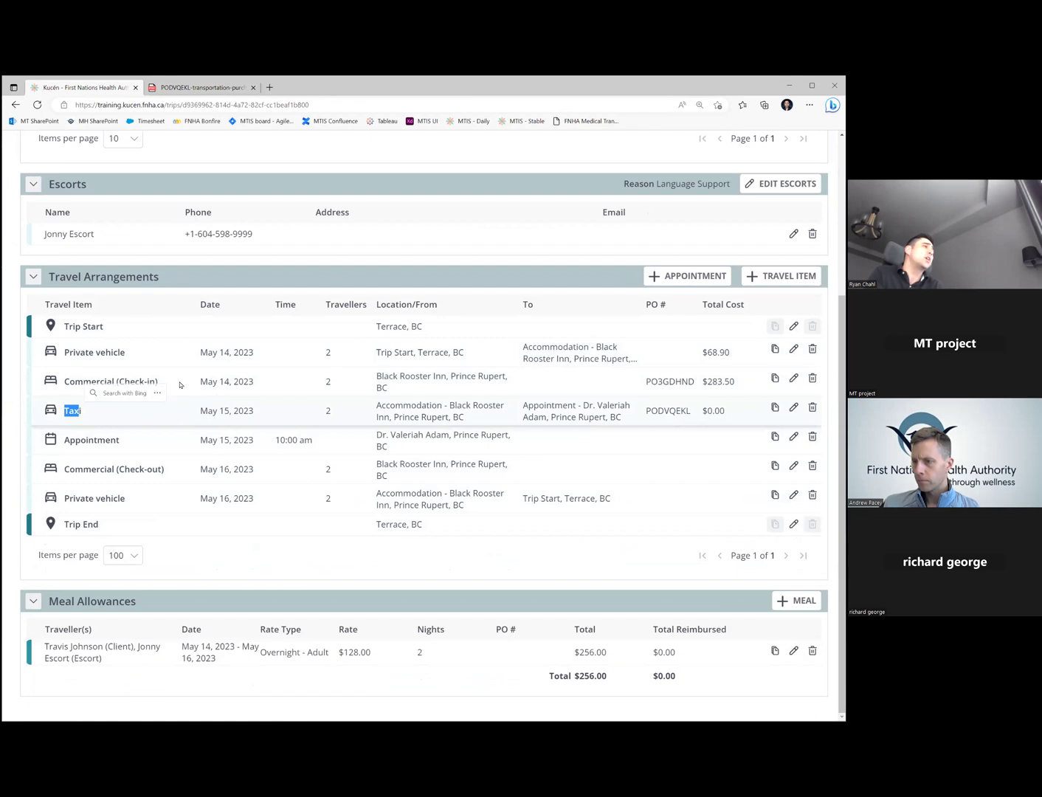
left_click(152, 436)
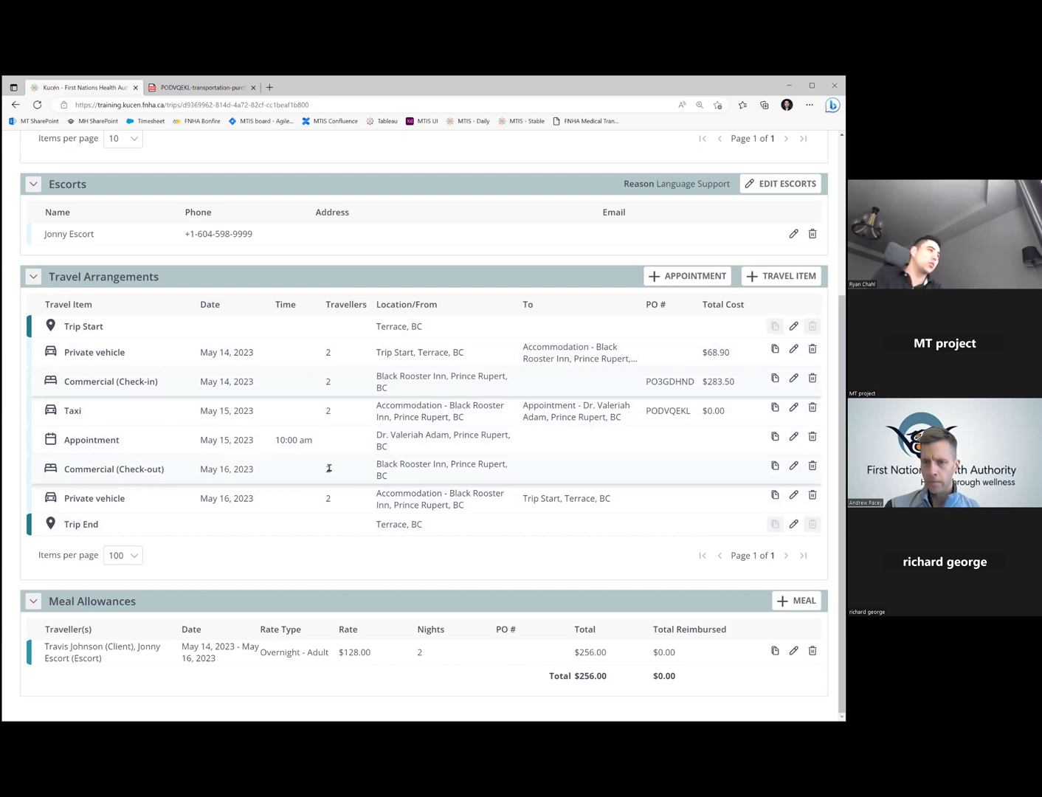
key("Home")
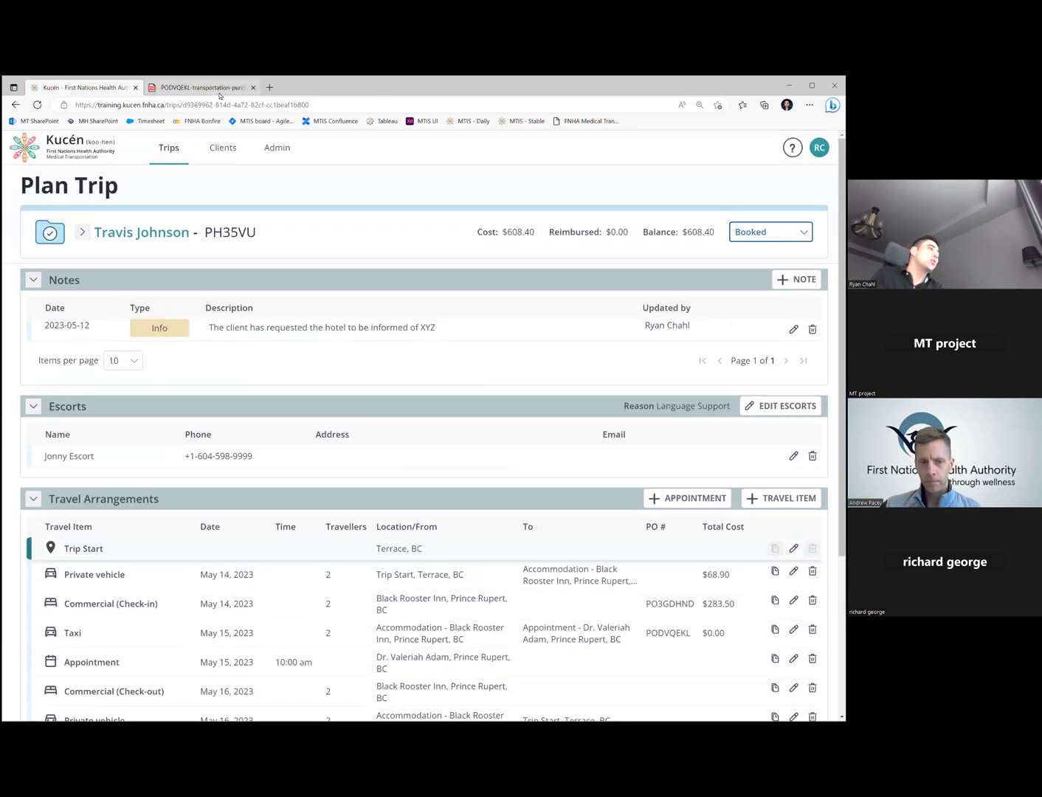
key("ctrl+Tab")
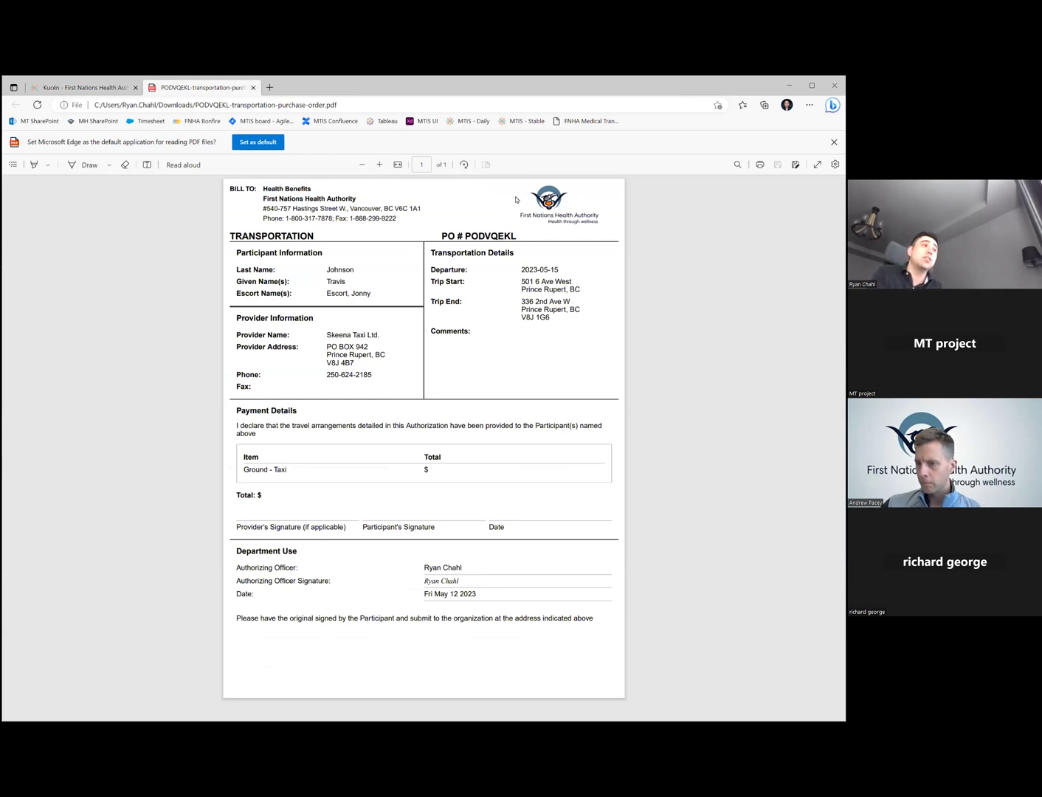
left_click_drag(263, 189, 564, 217)
left_click(158, 237)
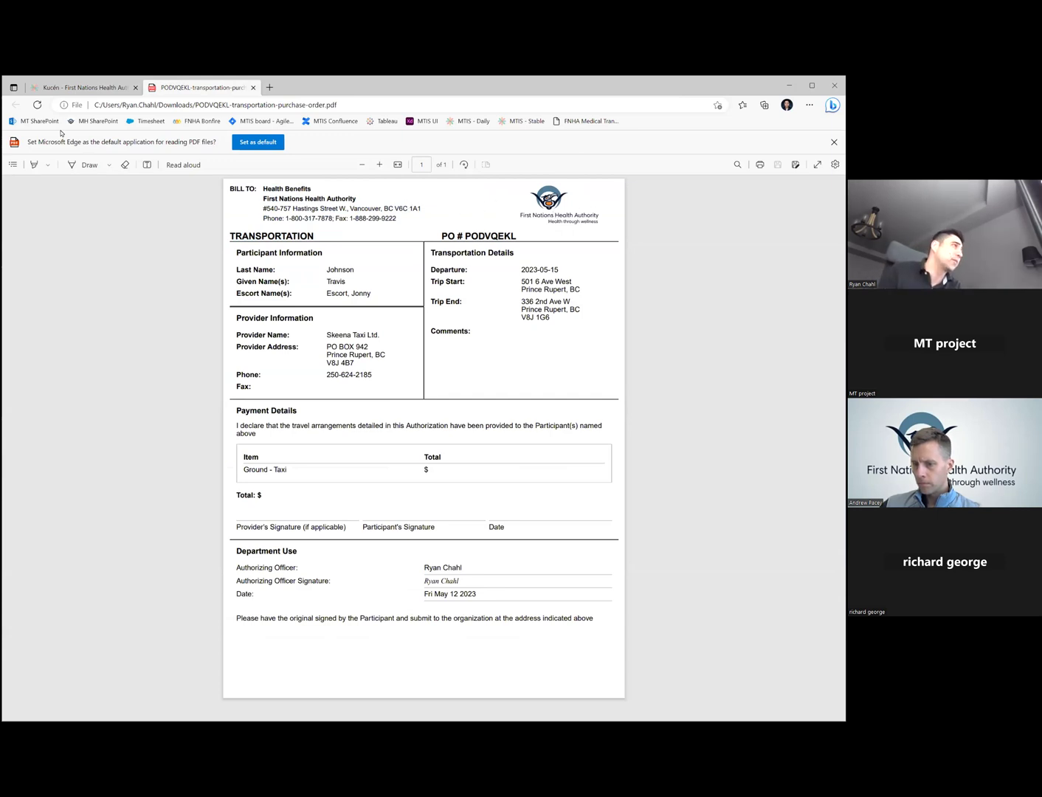
left_click(83, 89)
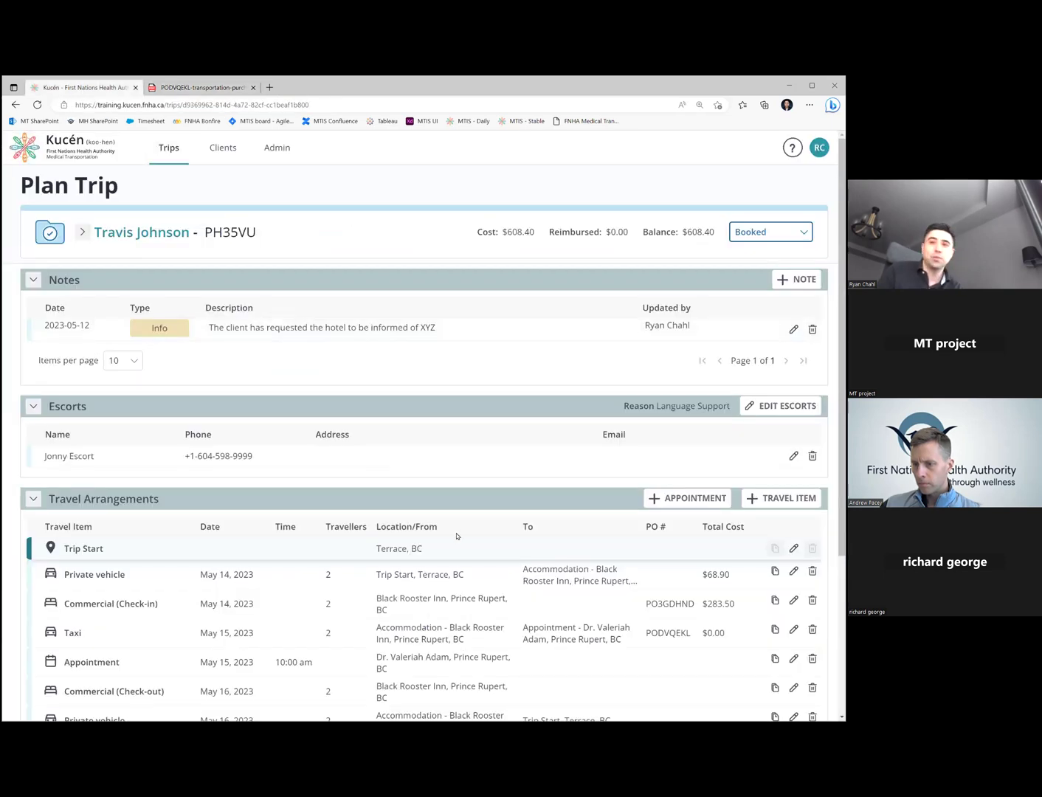
scroll(456, 536, "down", 3)
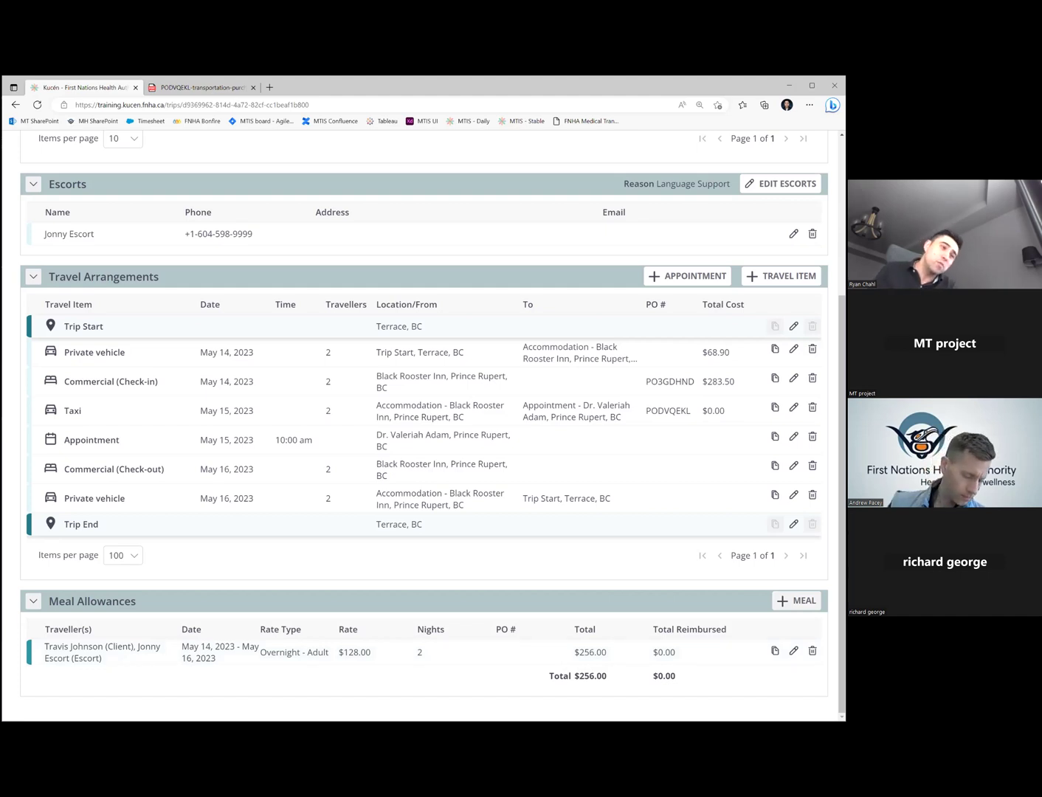
Start and discard a new meal allowance, leaving the Overnight - Adult allowance at $256.00
left_click(797, 600)
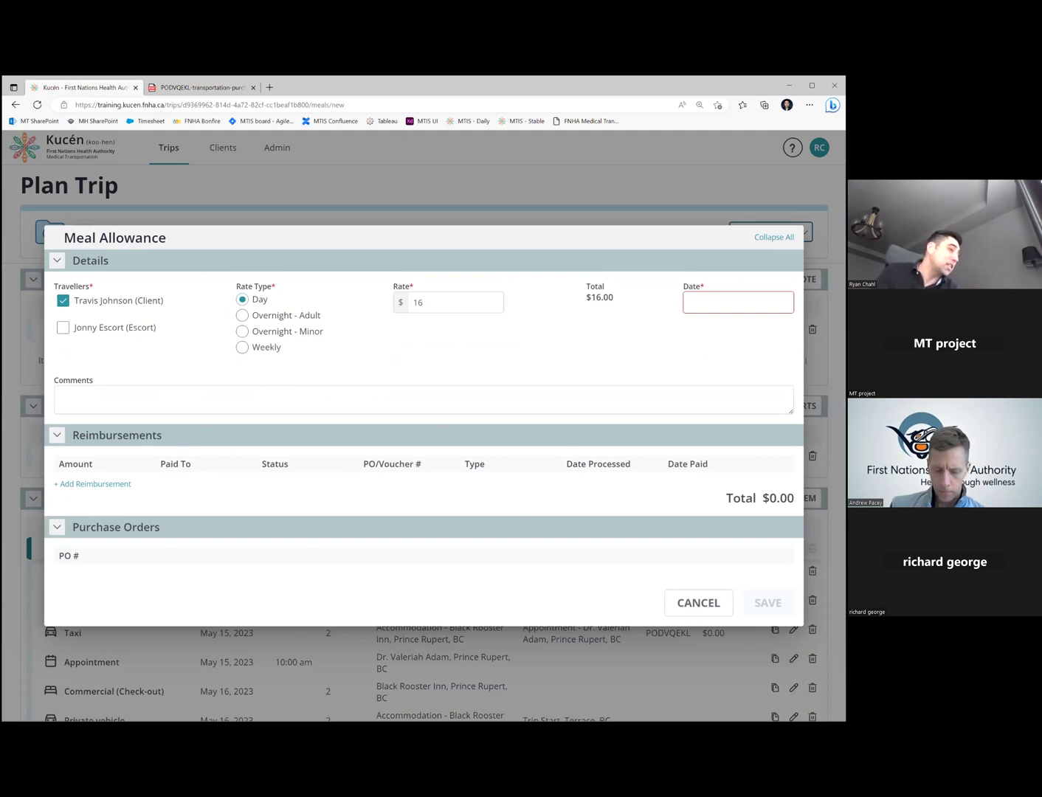
left_click(699, 603)
scroll(296, 517, "down", 5)
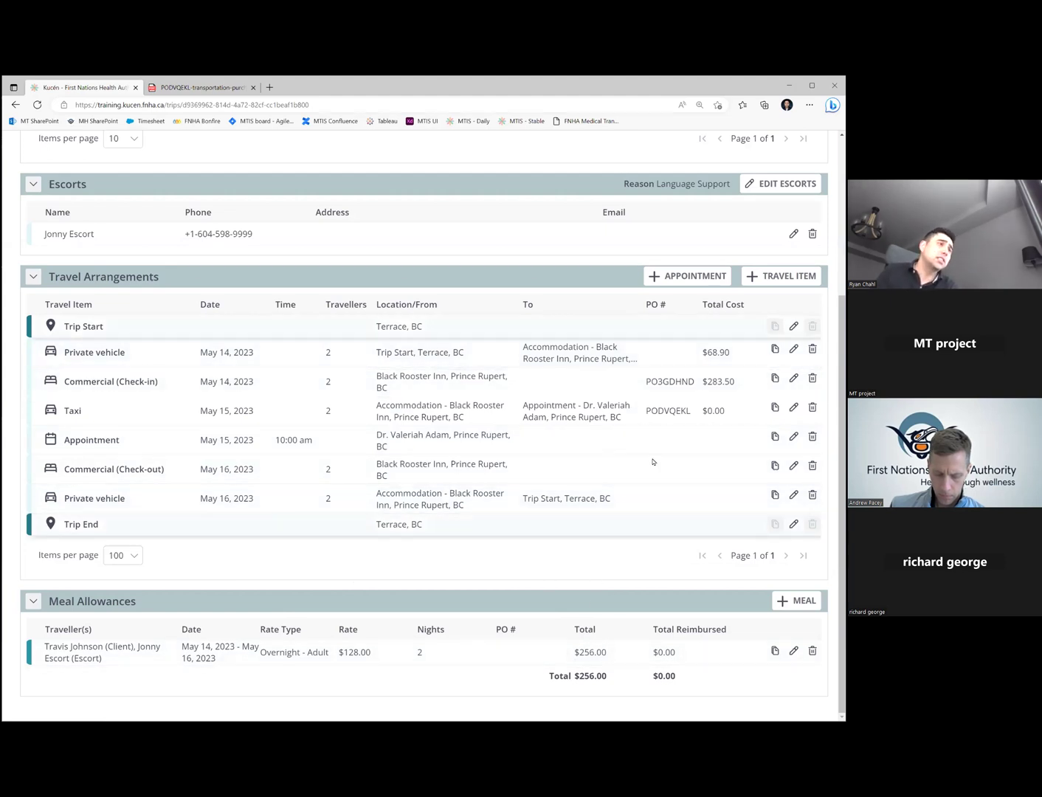
scroll(612, 537, "up", 3)
left_click_drag(487, 232, 536, 232)
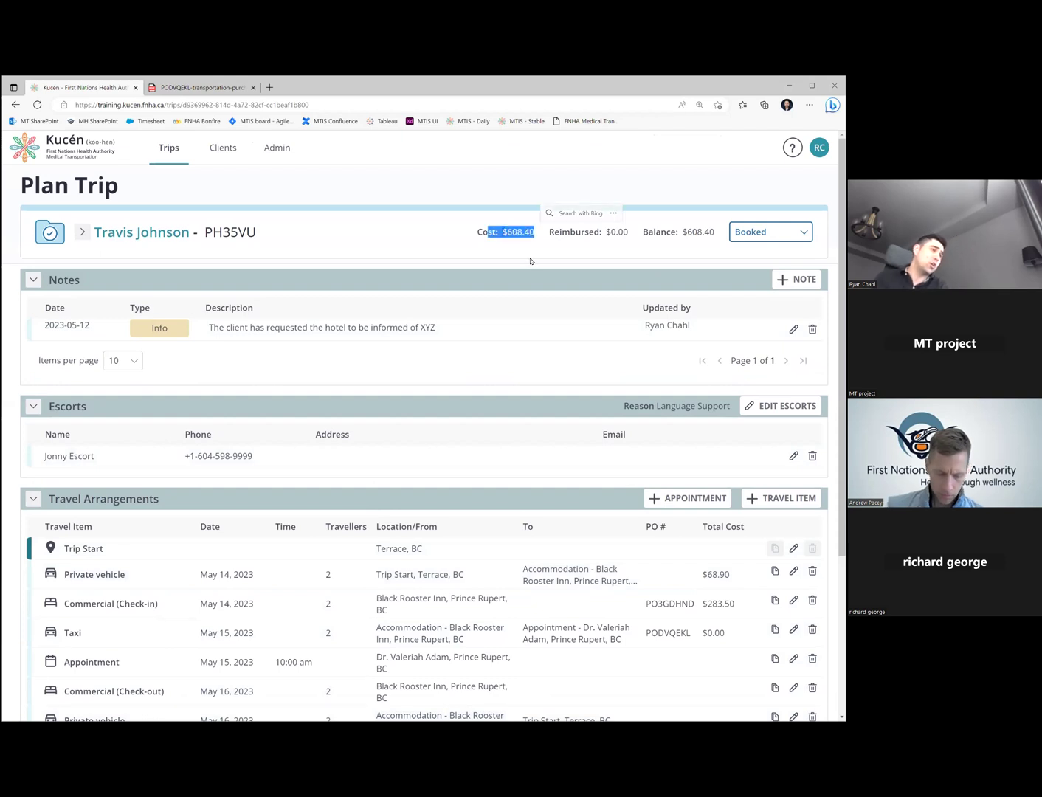
left_click(561, 236)
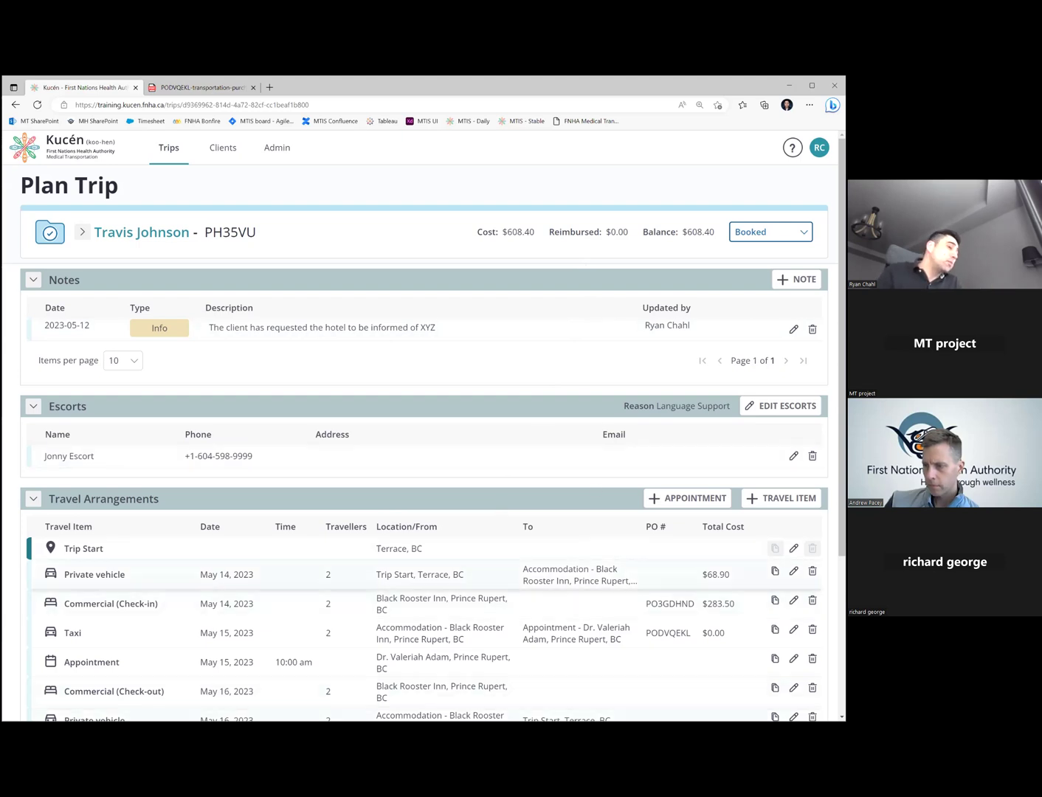
scroll(658, 604, "down", 2)
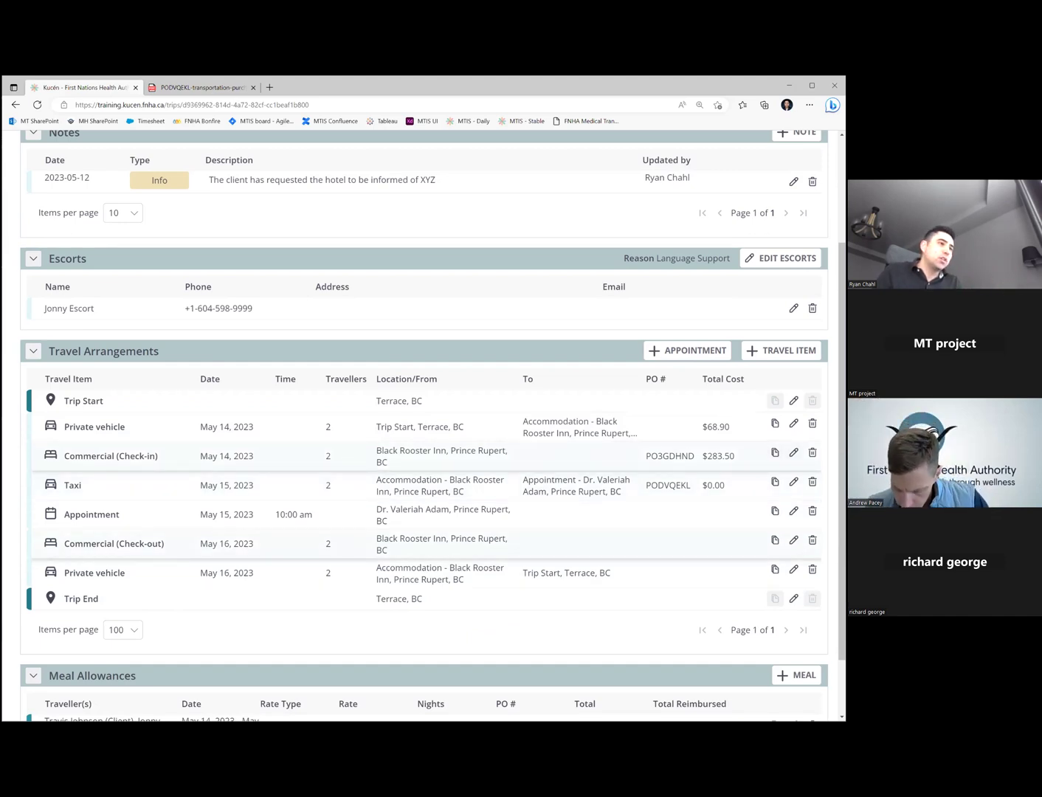
Add a 283.50 reimbursement to the Commercial (Check-in) stay, paid to Provider, status Confirmed
left_click(793, 452)
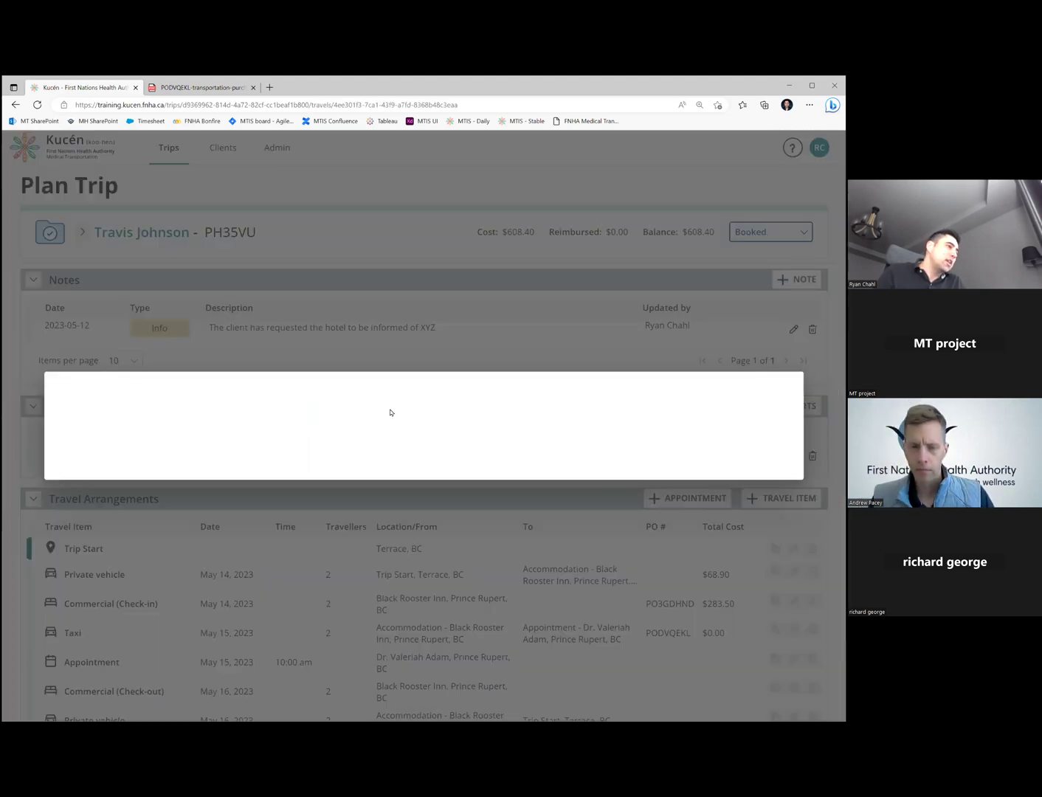
scroll(304, 443, "down", 3)
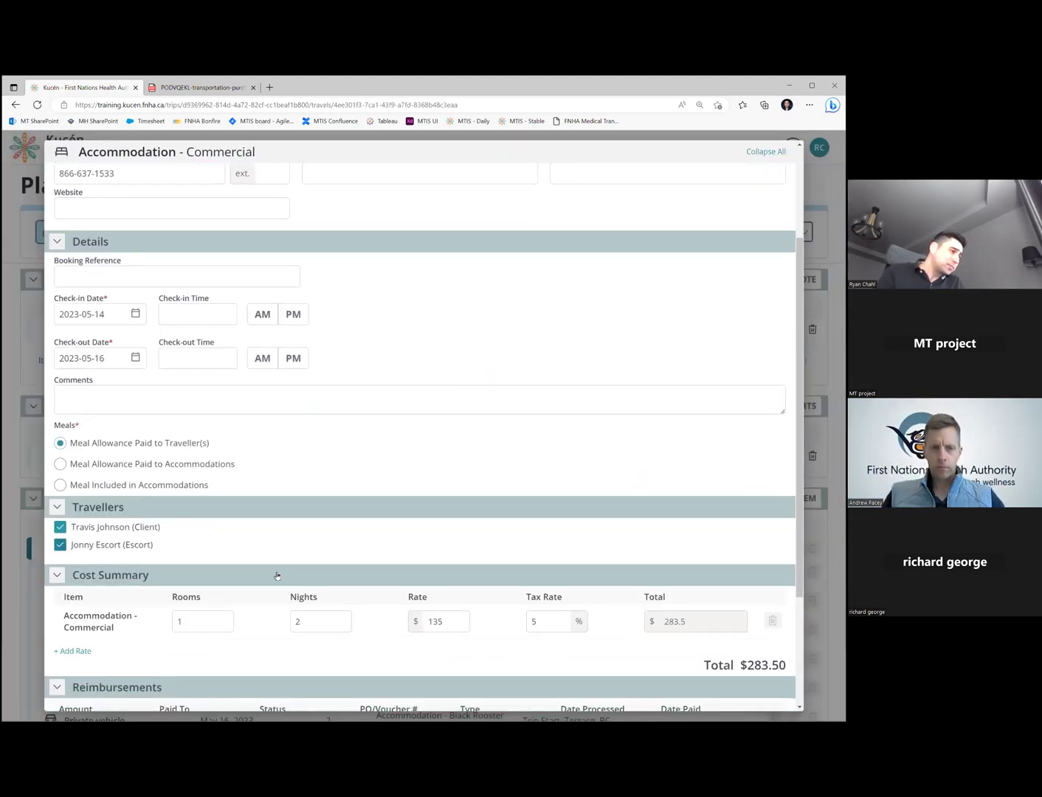
scroll(275, 437, "down", 2)
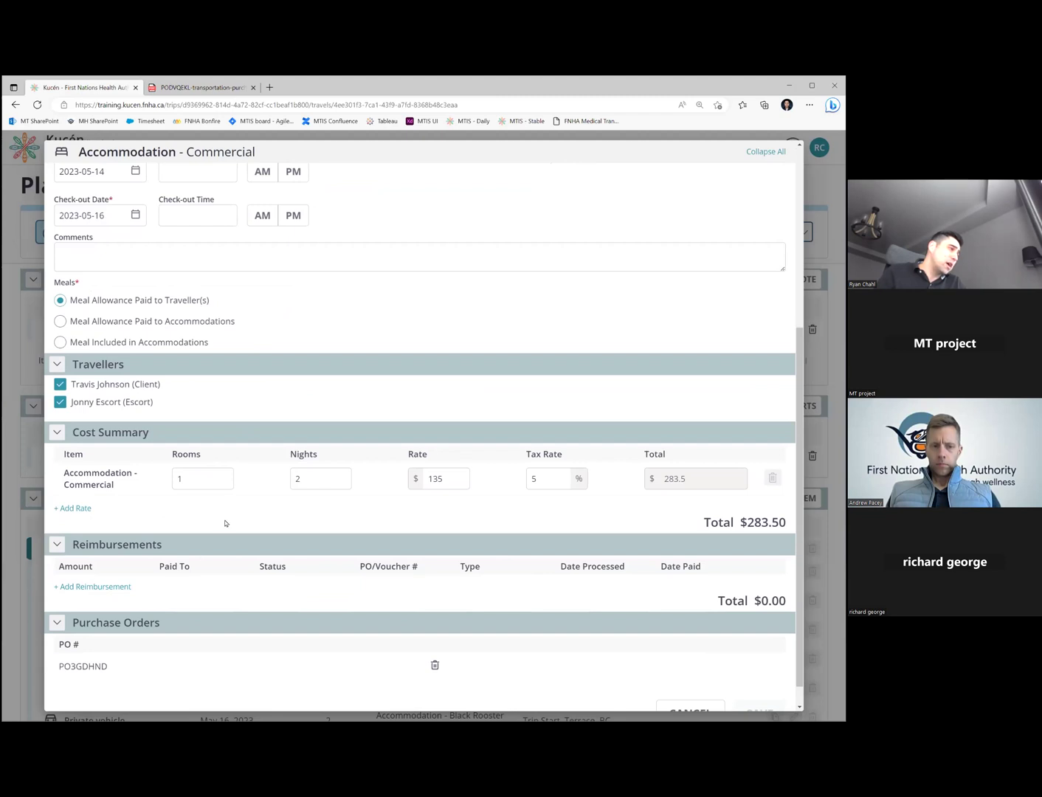
left_click(123, 586)
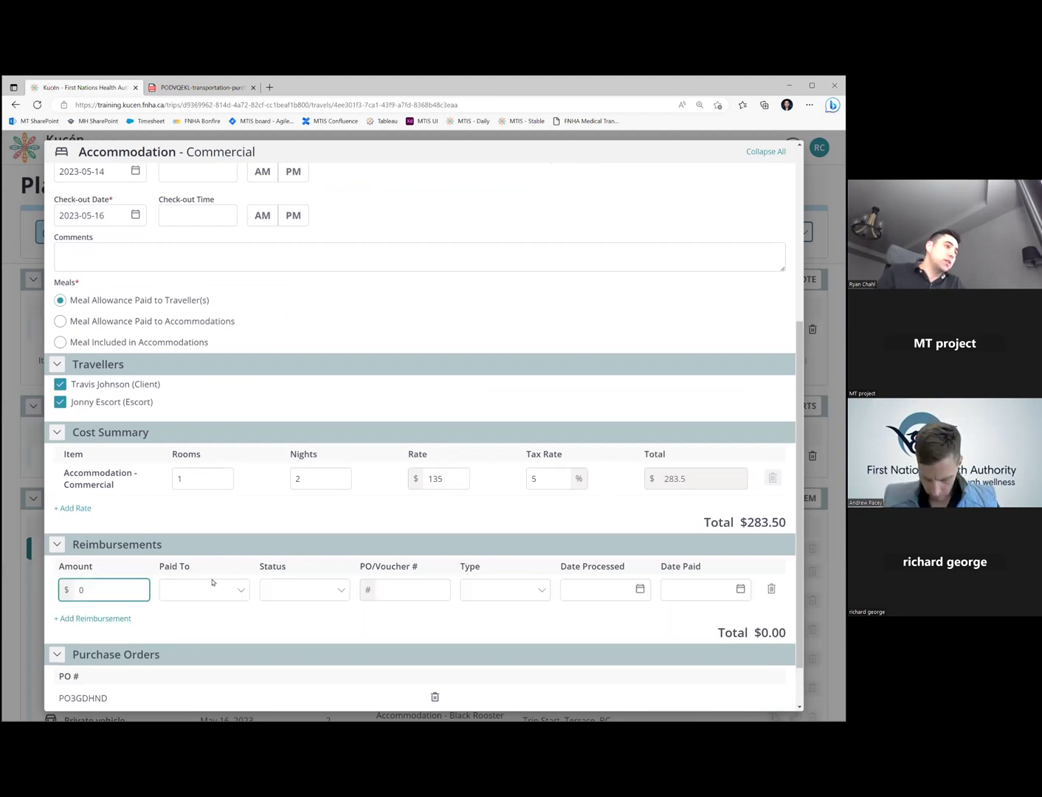
left_click_drag(97, 589, 54, 587)
type("2")
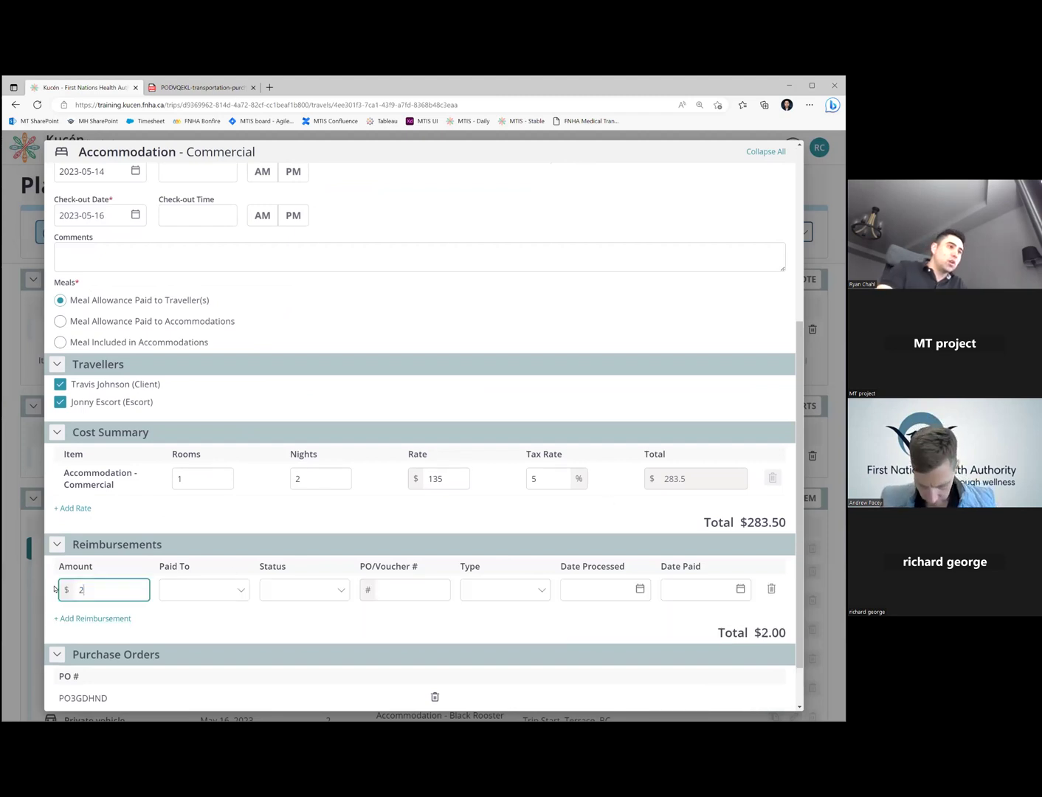
type("83.5")
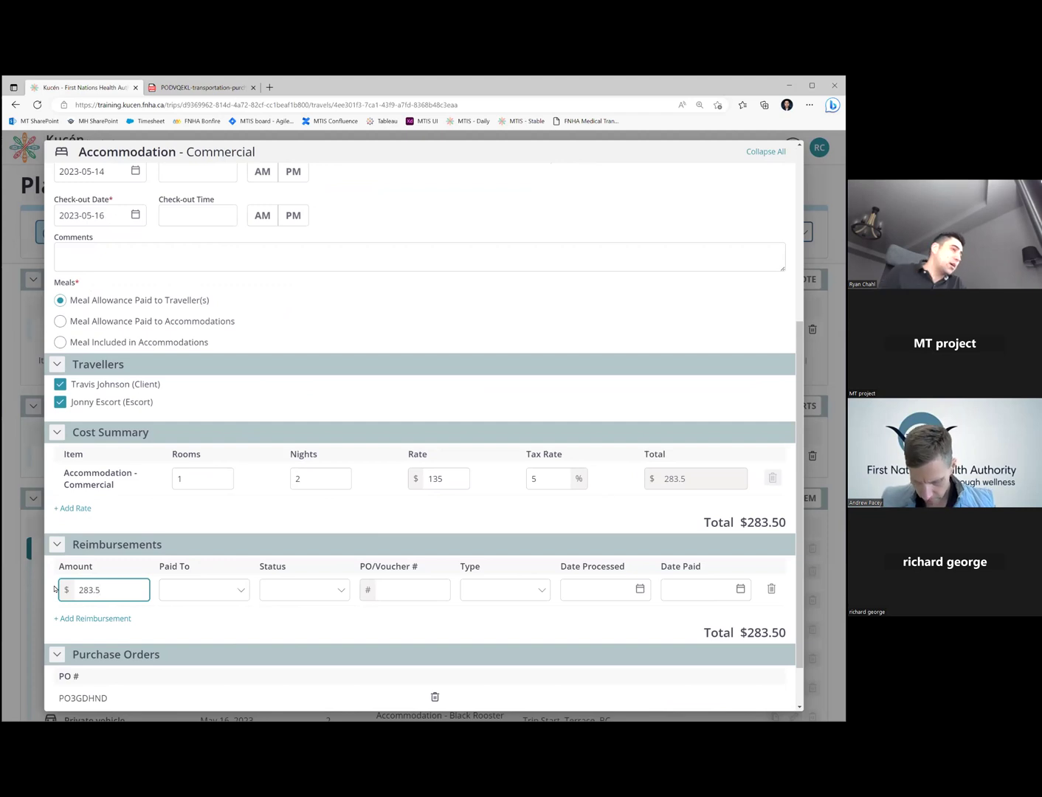
left_click(212, 597)
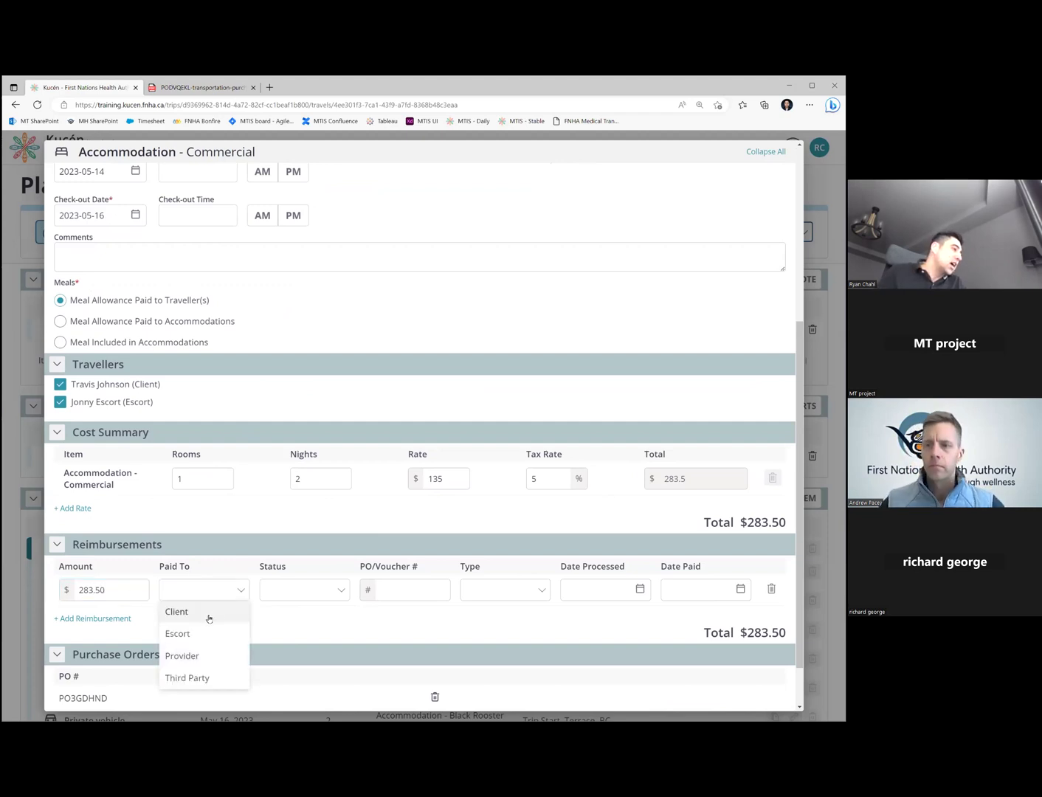
left_click(182, 655)
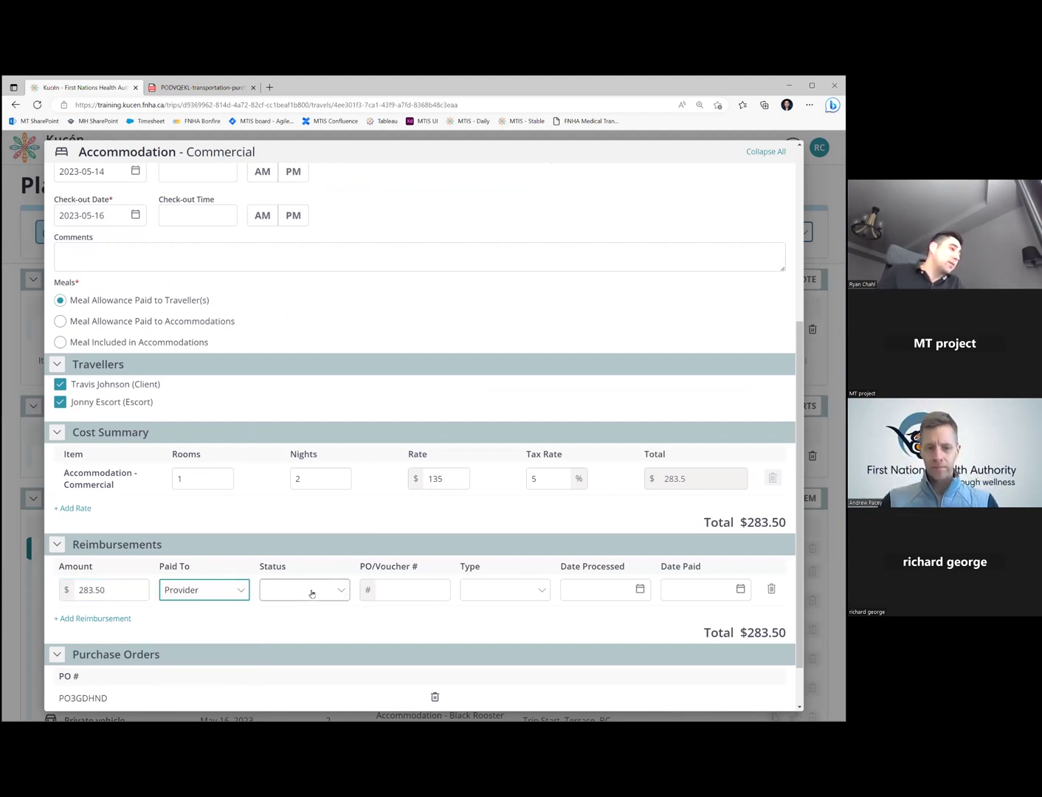
left_click(313, 590)
left_click(292, 636)
Save the accommodation and verify the trip shows $283.50 reimbursed
scroll(595, 554, "down", 2)
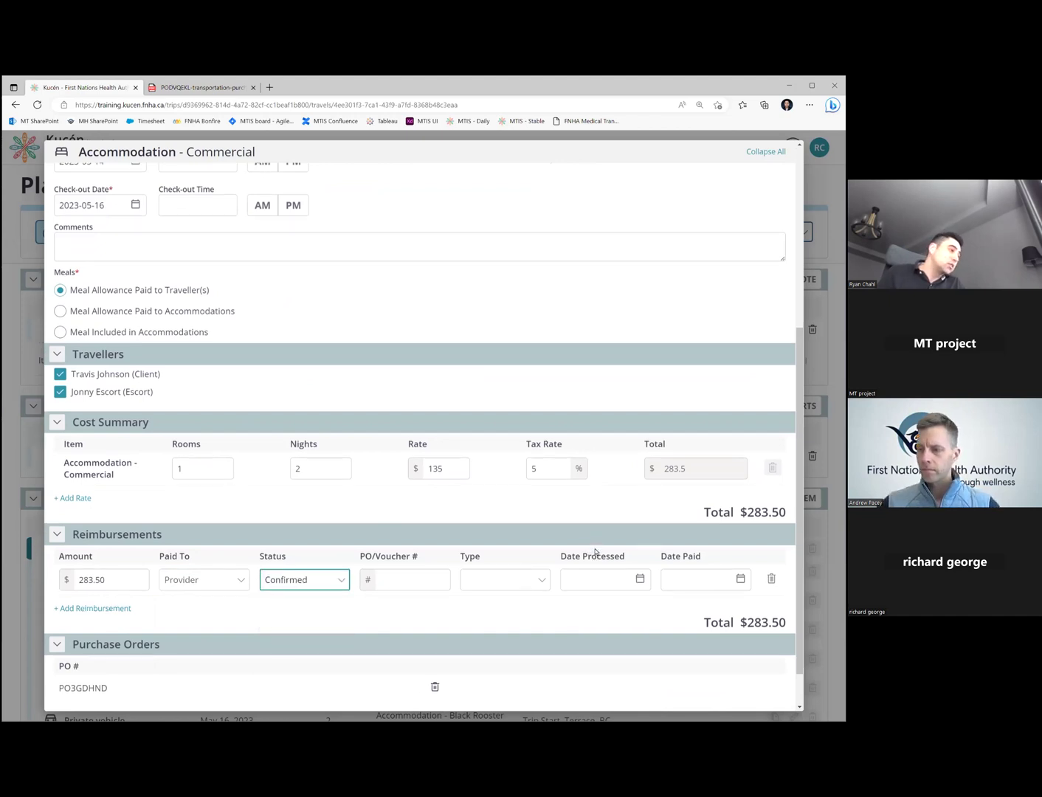
left_click(547, 459)
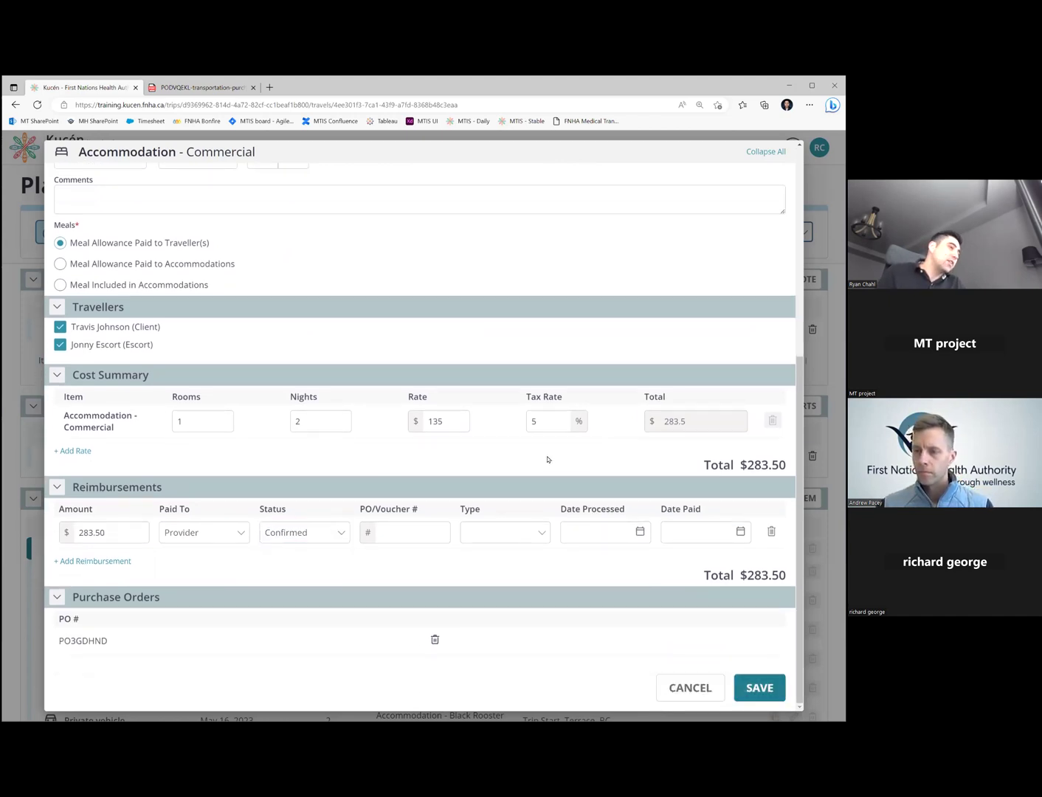
left_click(761, 687)
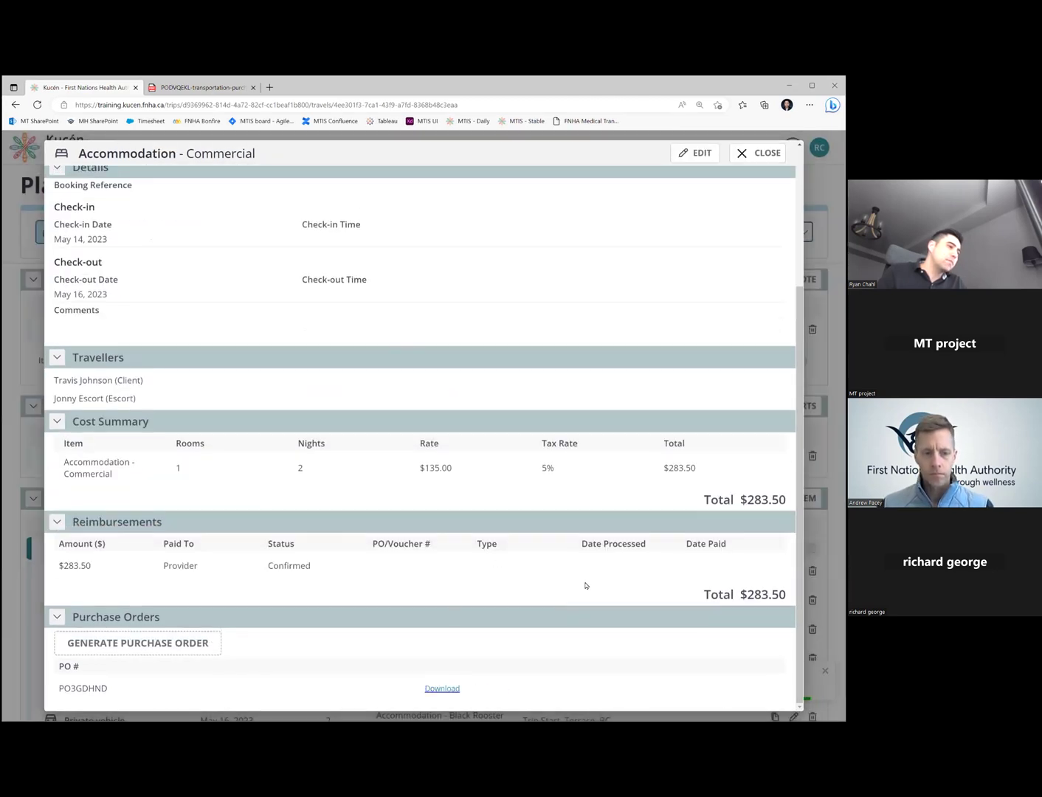
left_click(759, 153)
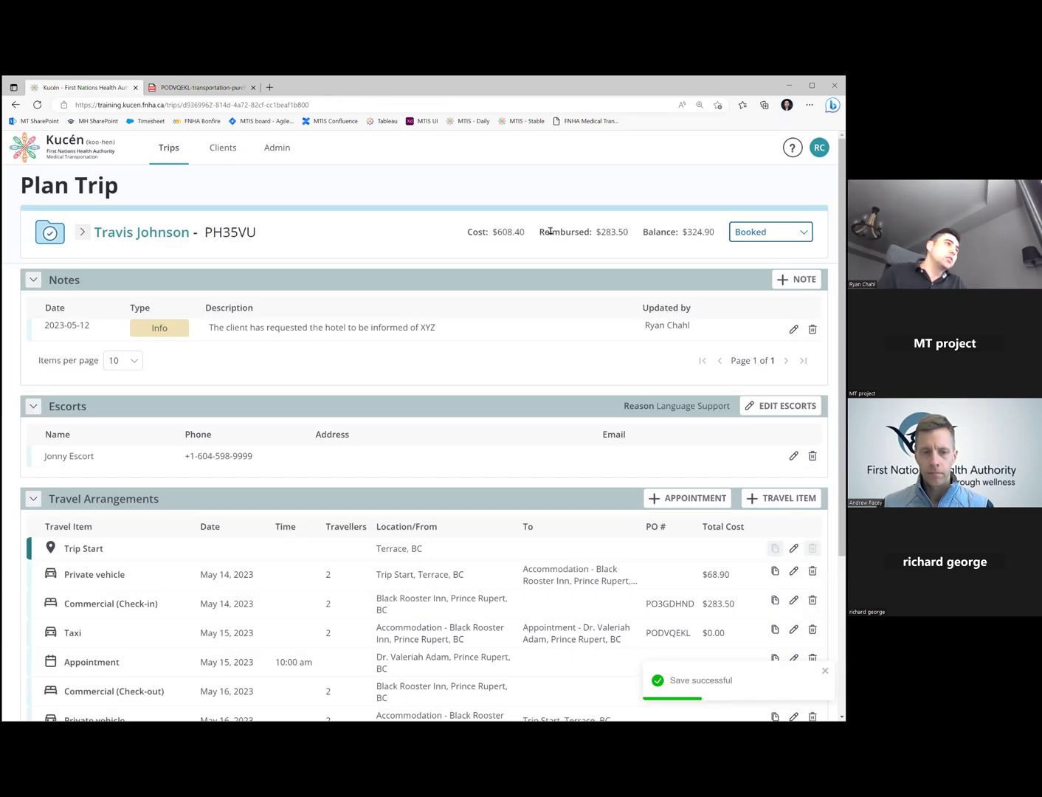
left_click_drag(544, 233, 715, 232)
left_click(666, 235)
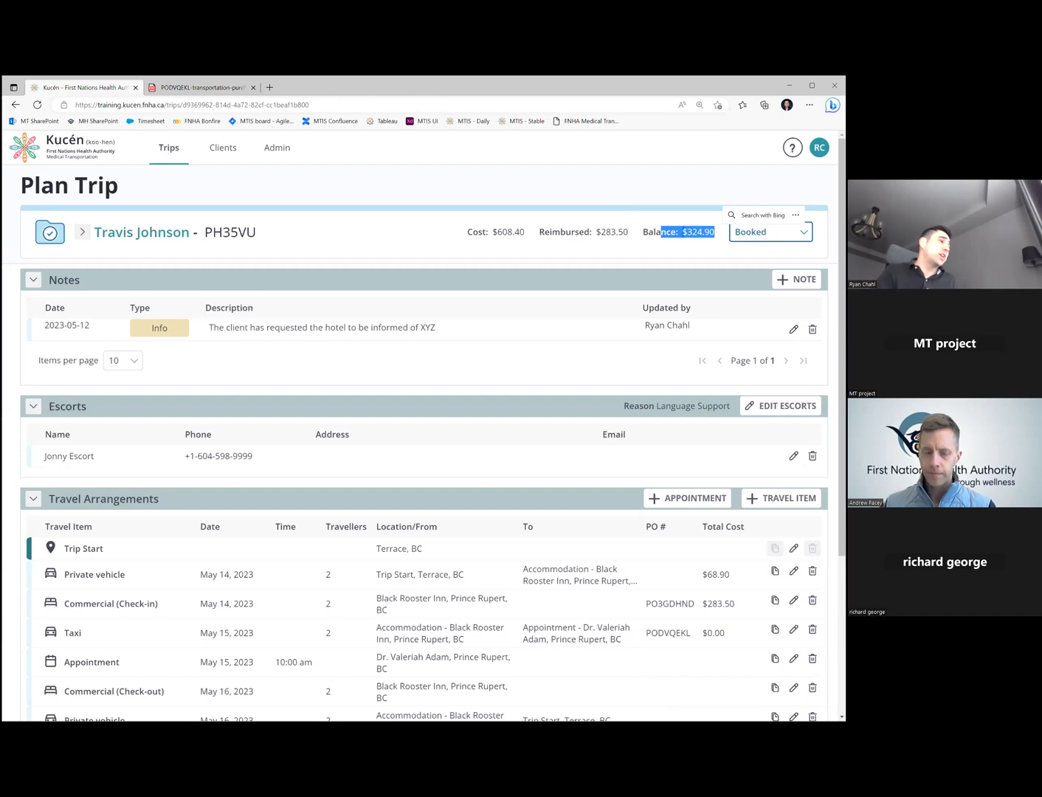
scroll(568, 260, "down", 3)
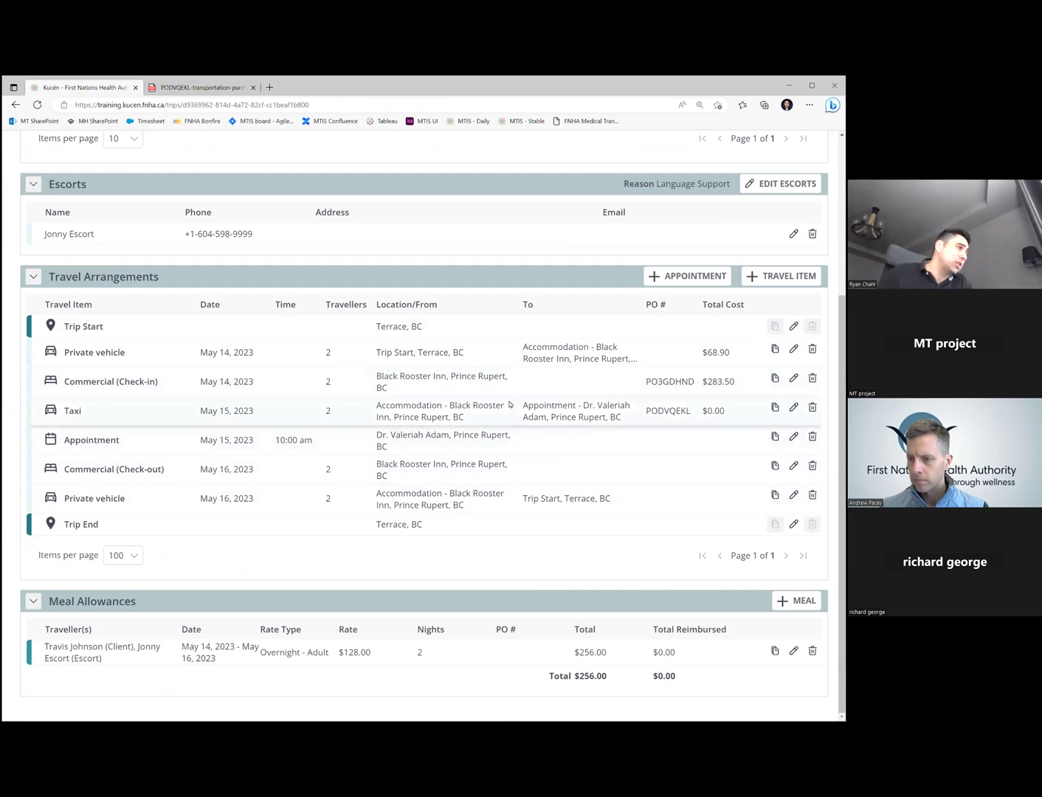
scroll(509, 404, "up", 3)
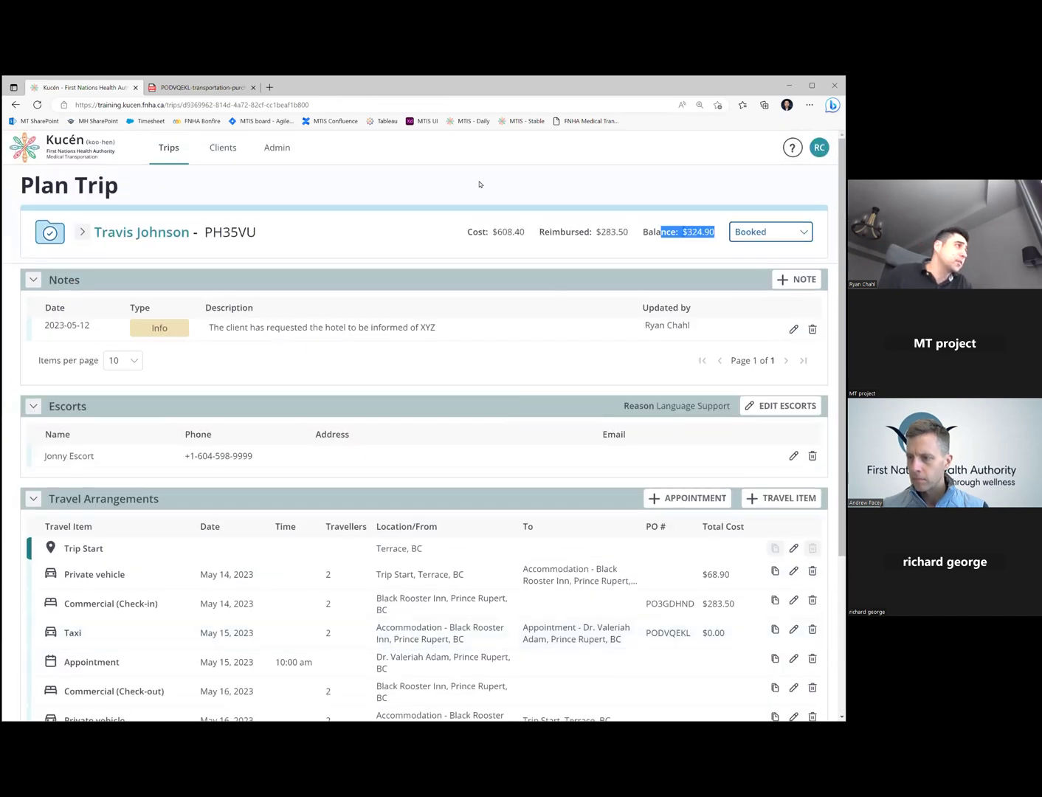
left_click(419, 242)
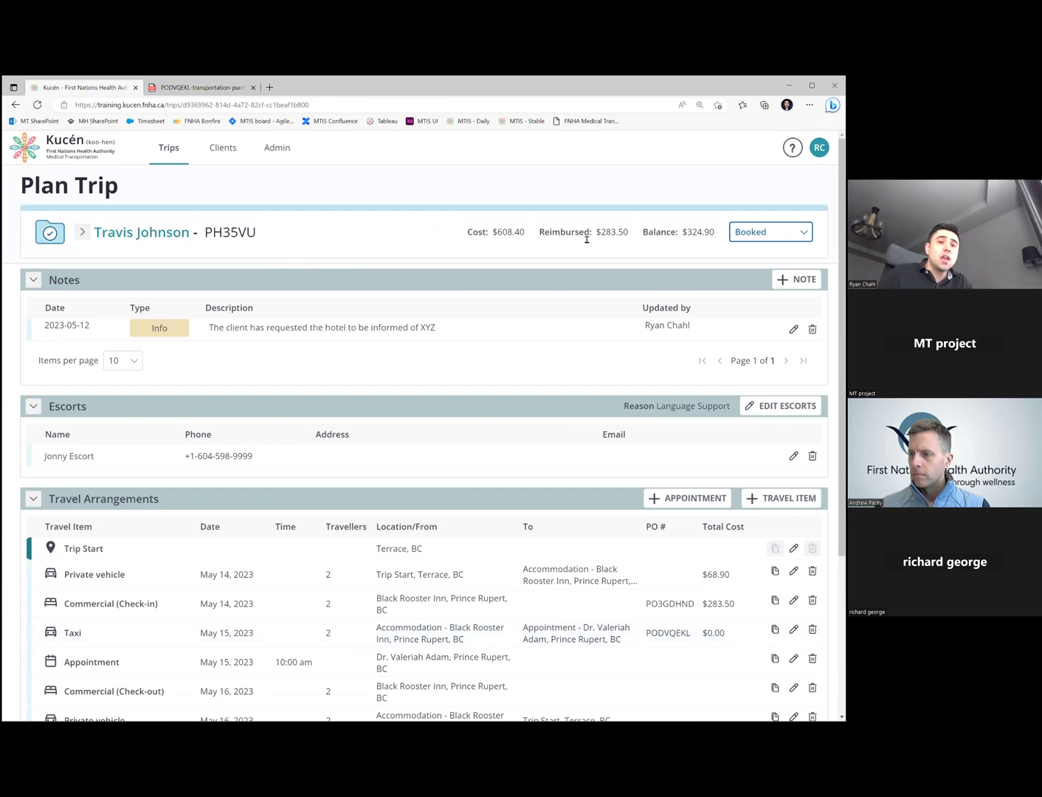
left_click(769, 232)
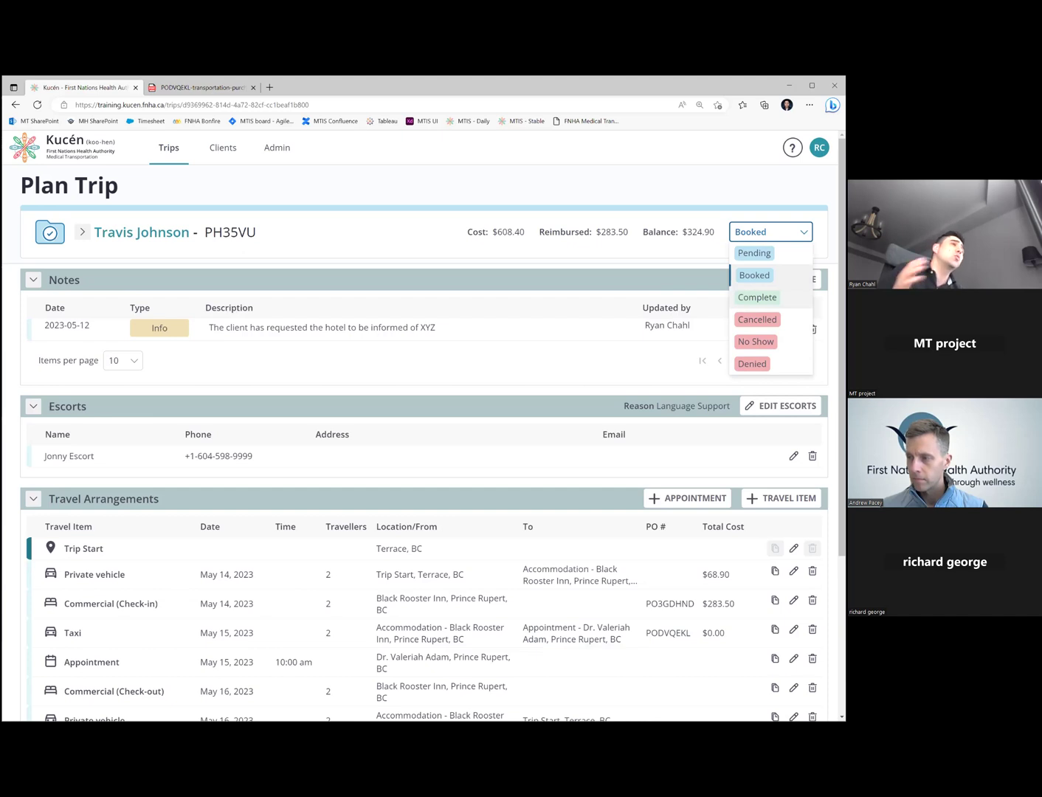
left_click(757, 296)
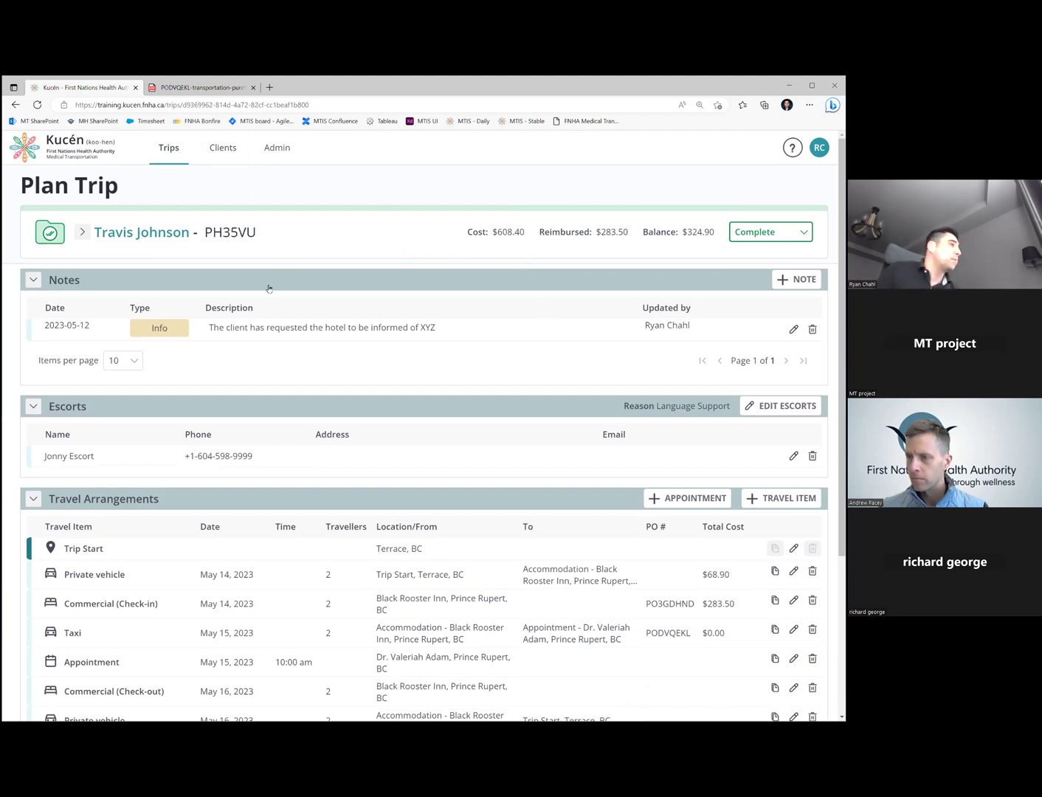
left_click(192, 151)
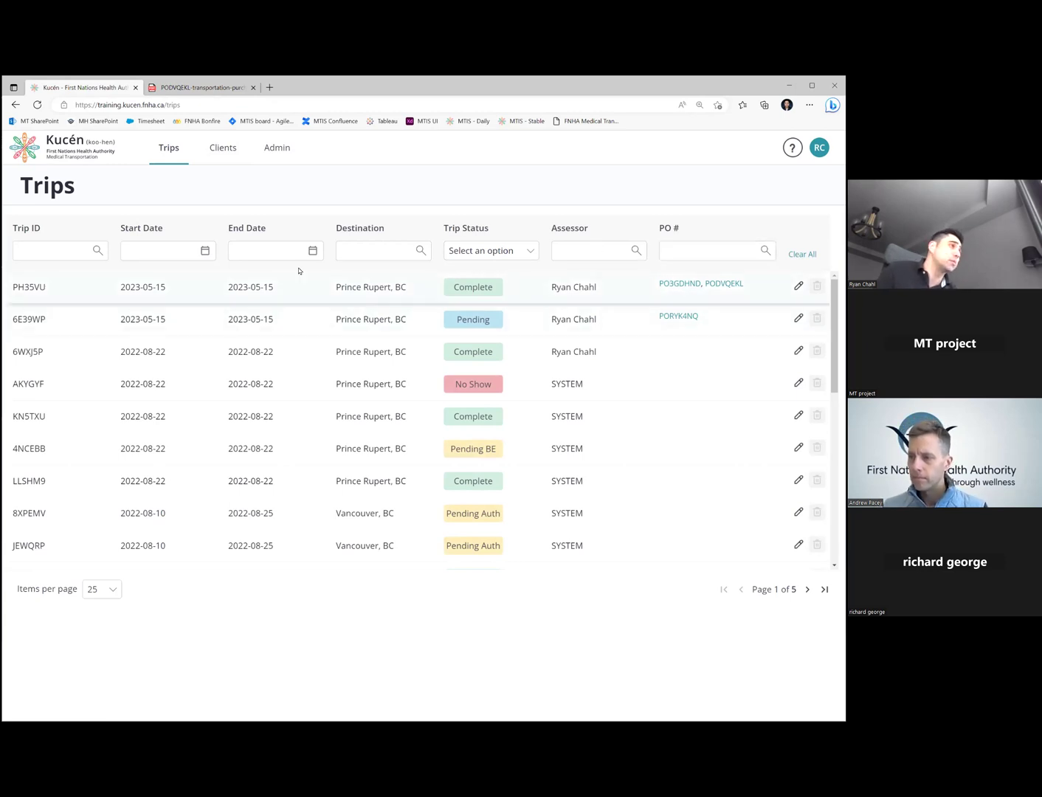
left_click(216, 156)
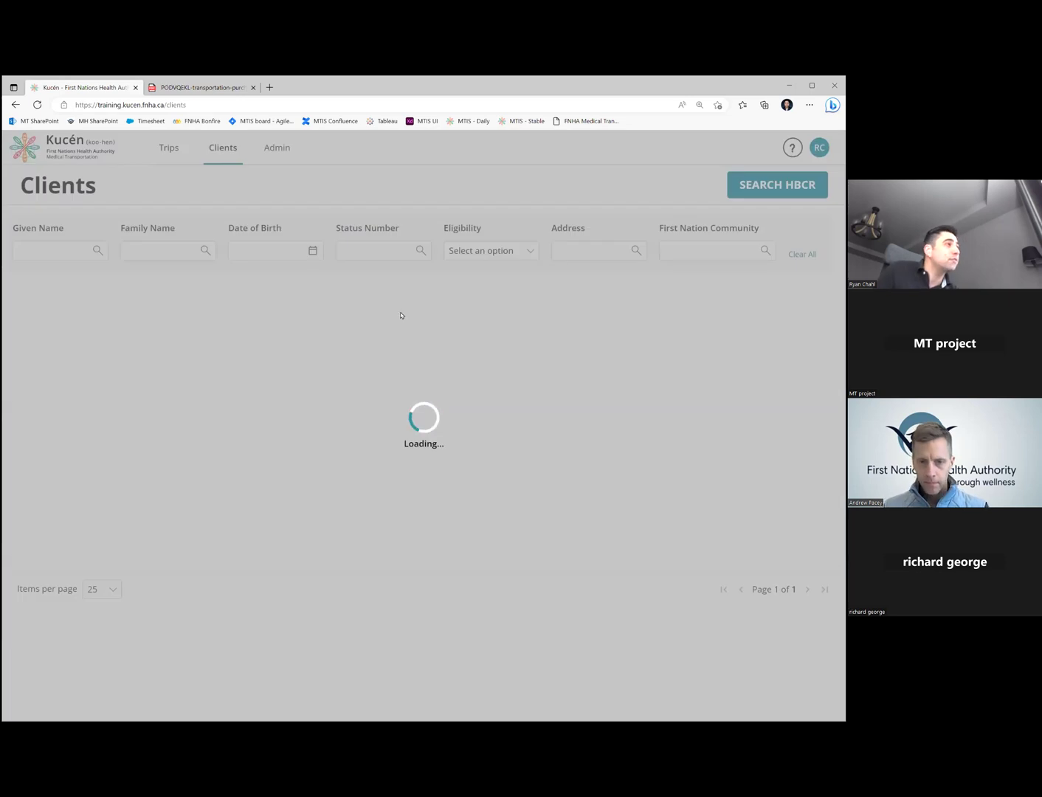